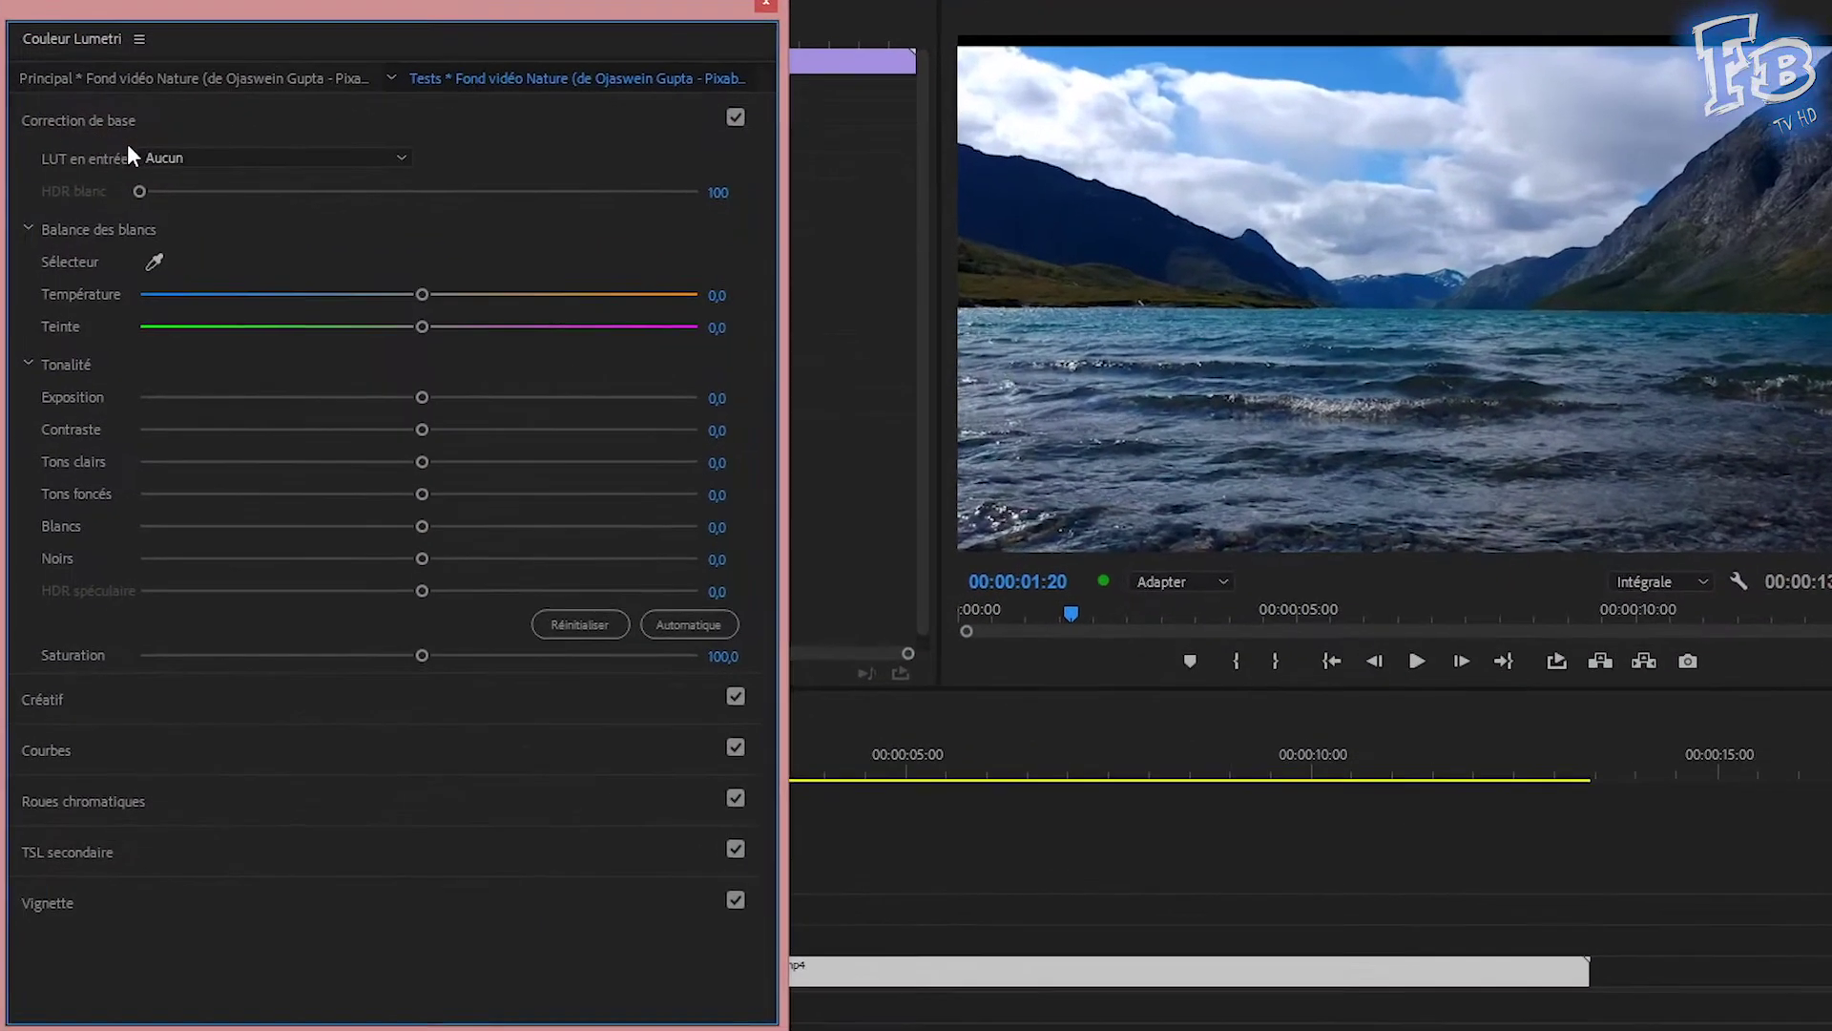
{"action": "left_click", "coordinate": [143, 157]}
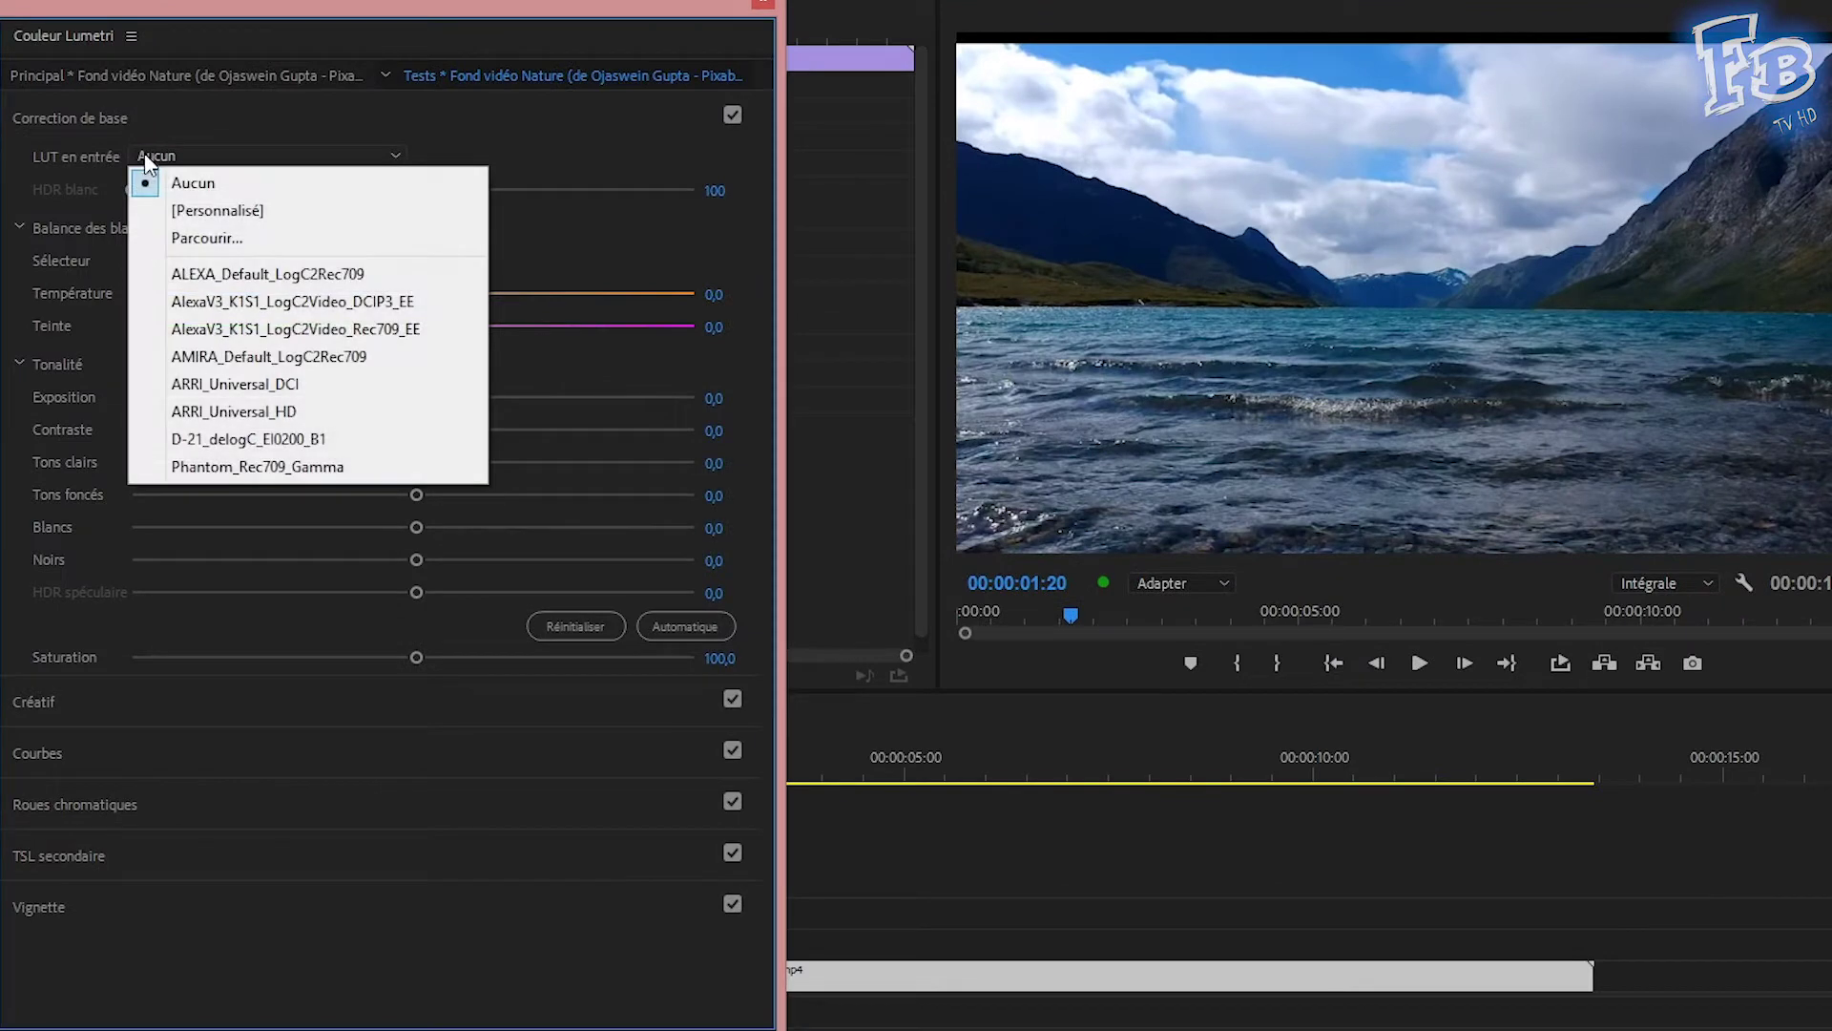
{"action": "left_click", "coordinate": [219, 277]}
{"action": "left_click", "coordinate": [218, 155]}
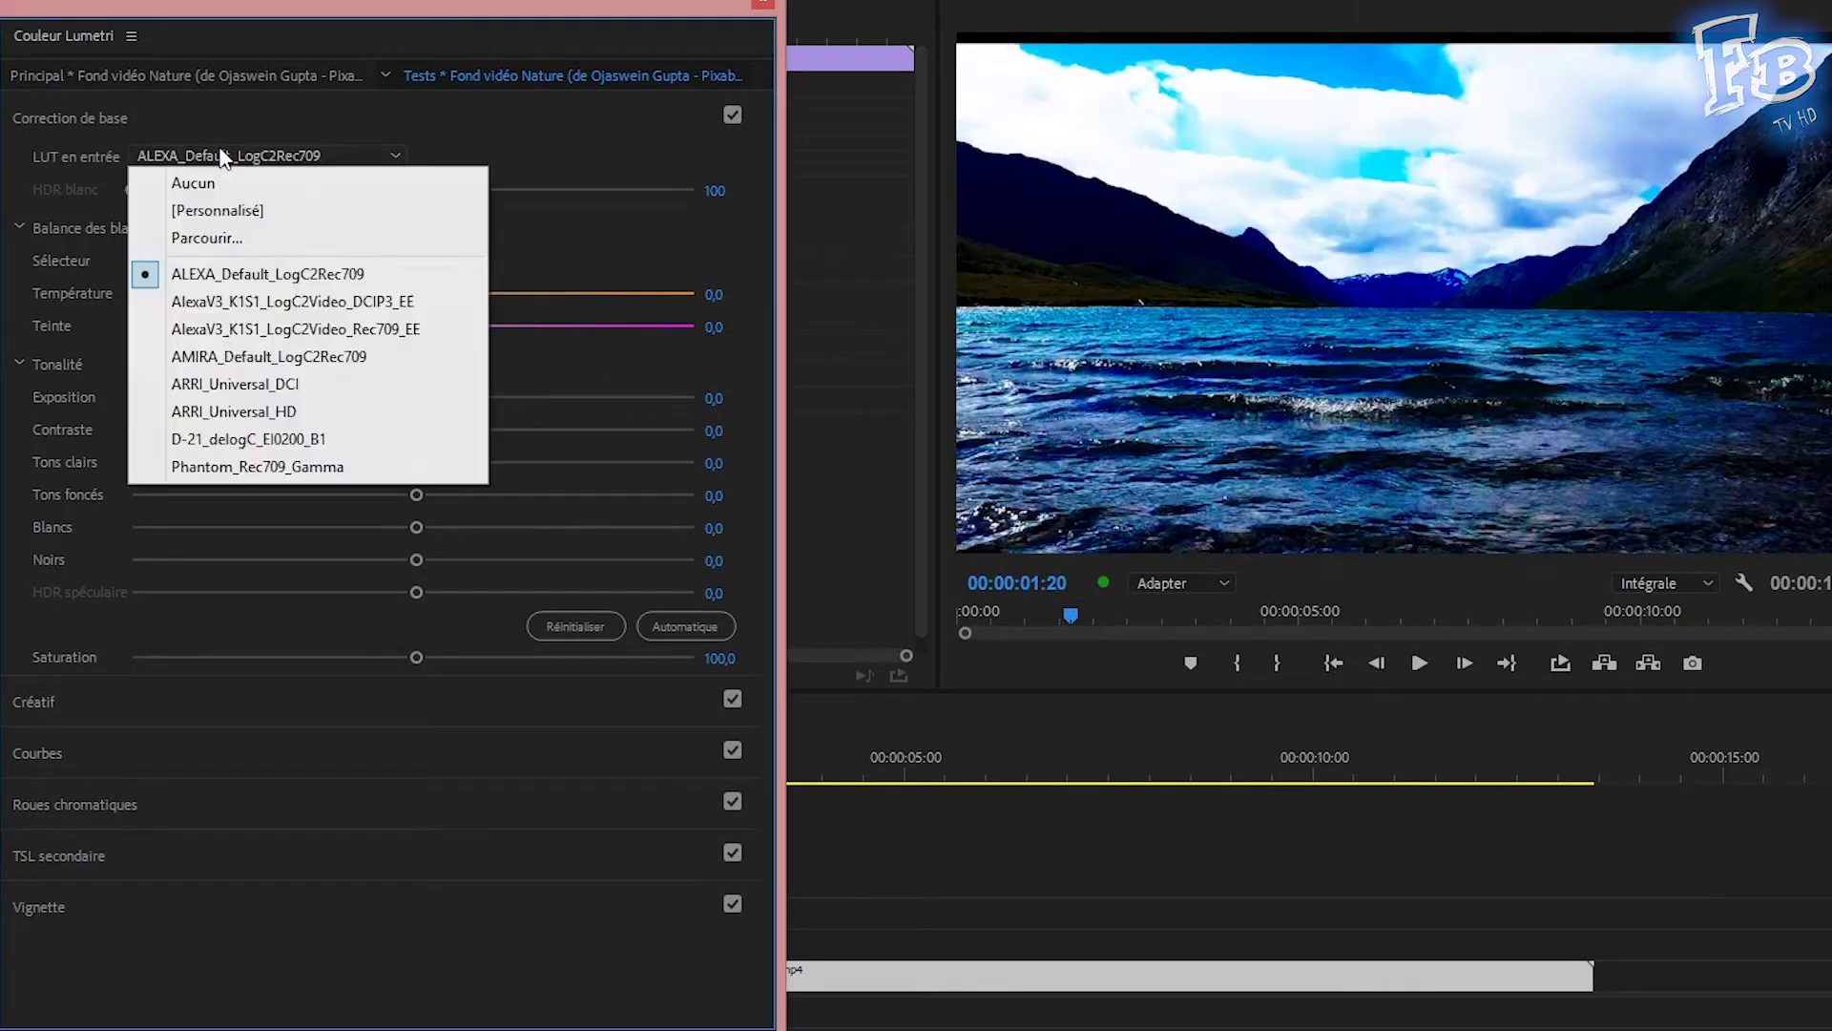
{"action": "left_click", "coordinate": [233, 286]}
{"action": "scroll", "coordinate": [244, 158], "scroll_direction": "down", "scroll_amount": 1}
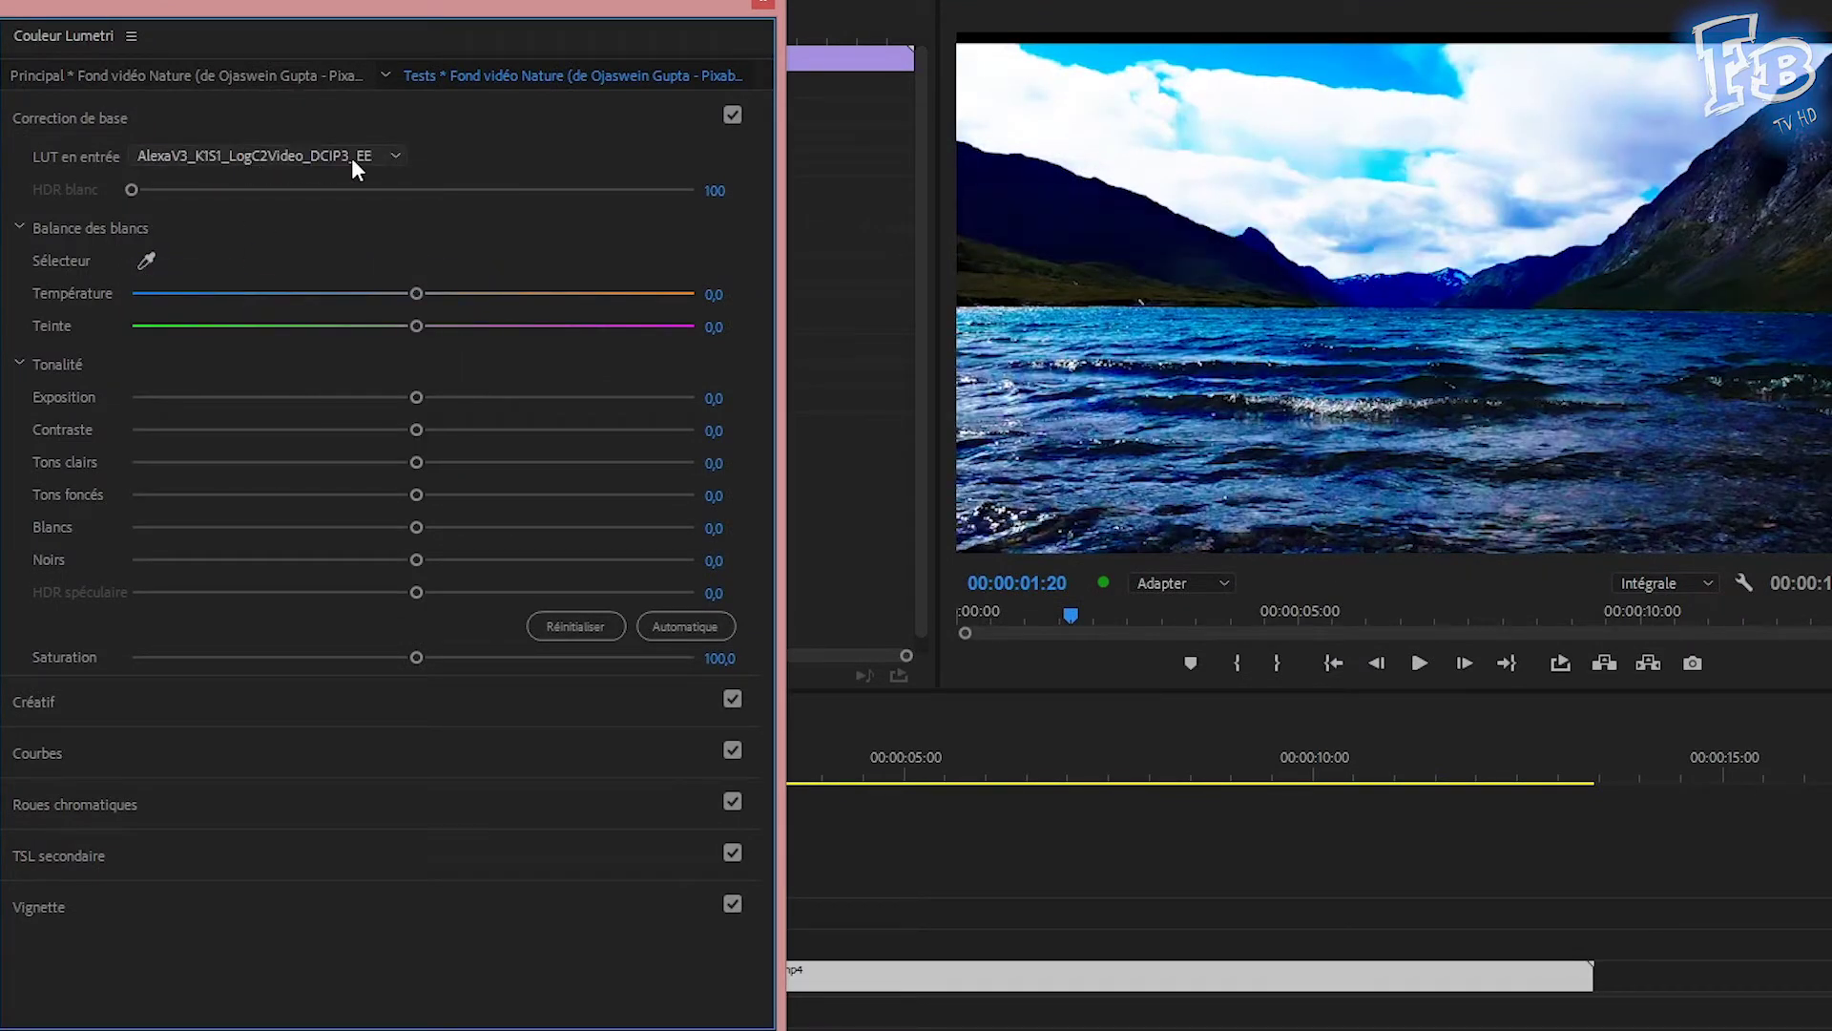
{"action": "scroll", "coordinate": [370, 154], "scroll_direction": "down", "scroll_amount": 1}
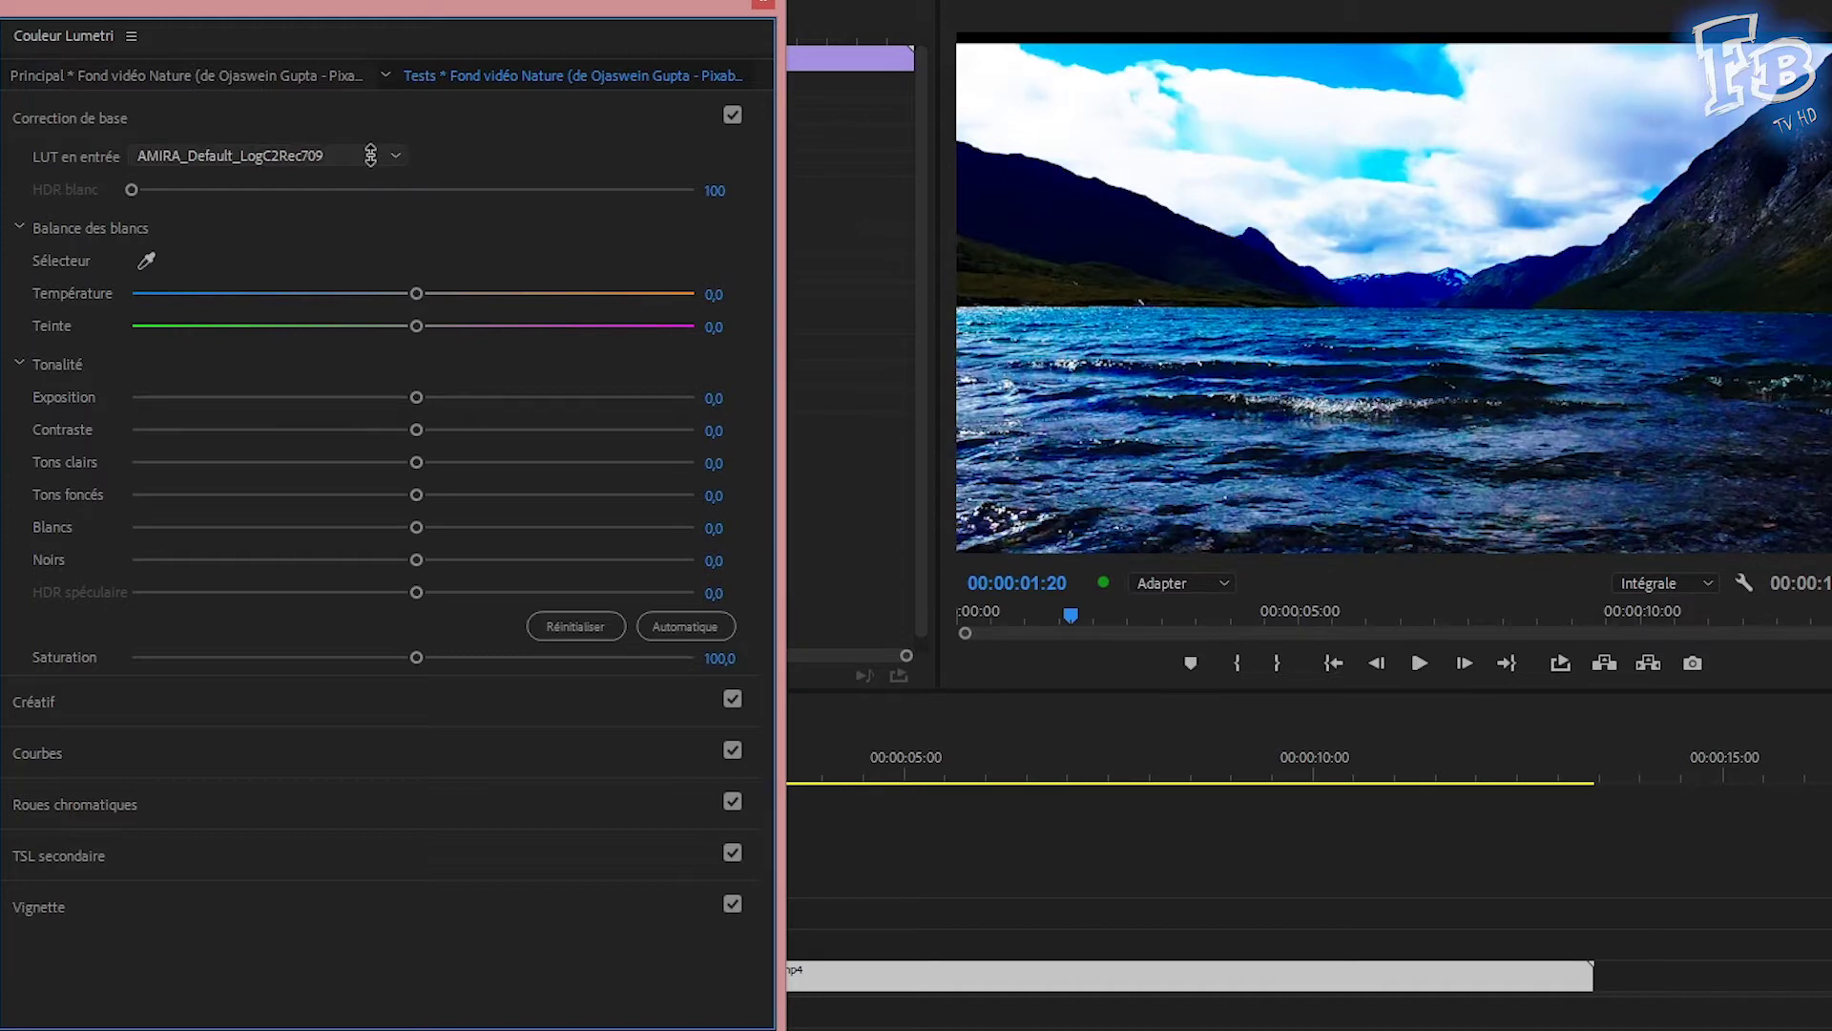
{"action": "scroll", "coordinate": [370, 154], "scroll_direction": "down", "scroll_amount": 1}
{"action": "scroll", "coordinate": [362, 154], "scroll_direction": "down", "scroll_amount": 1}
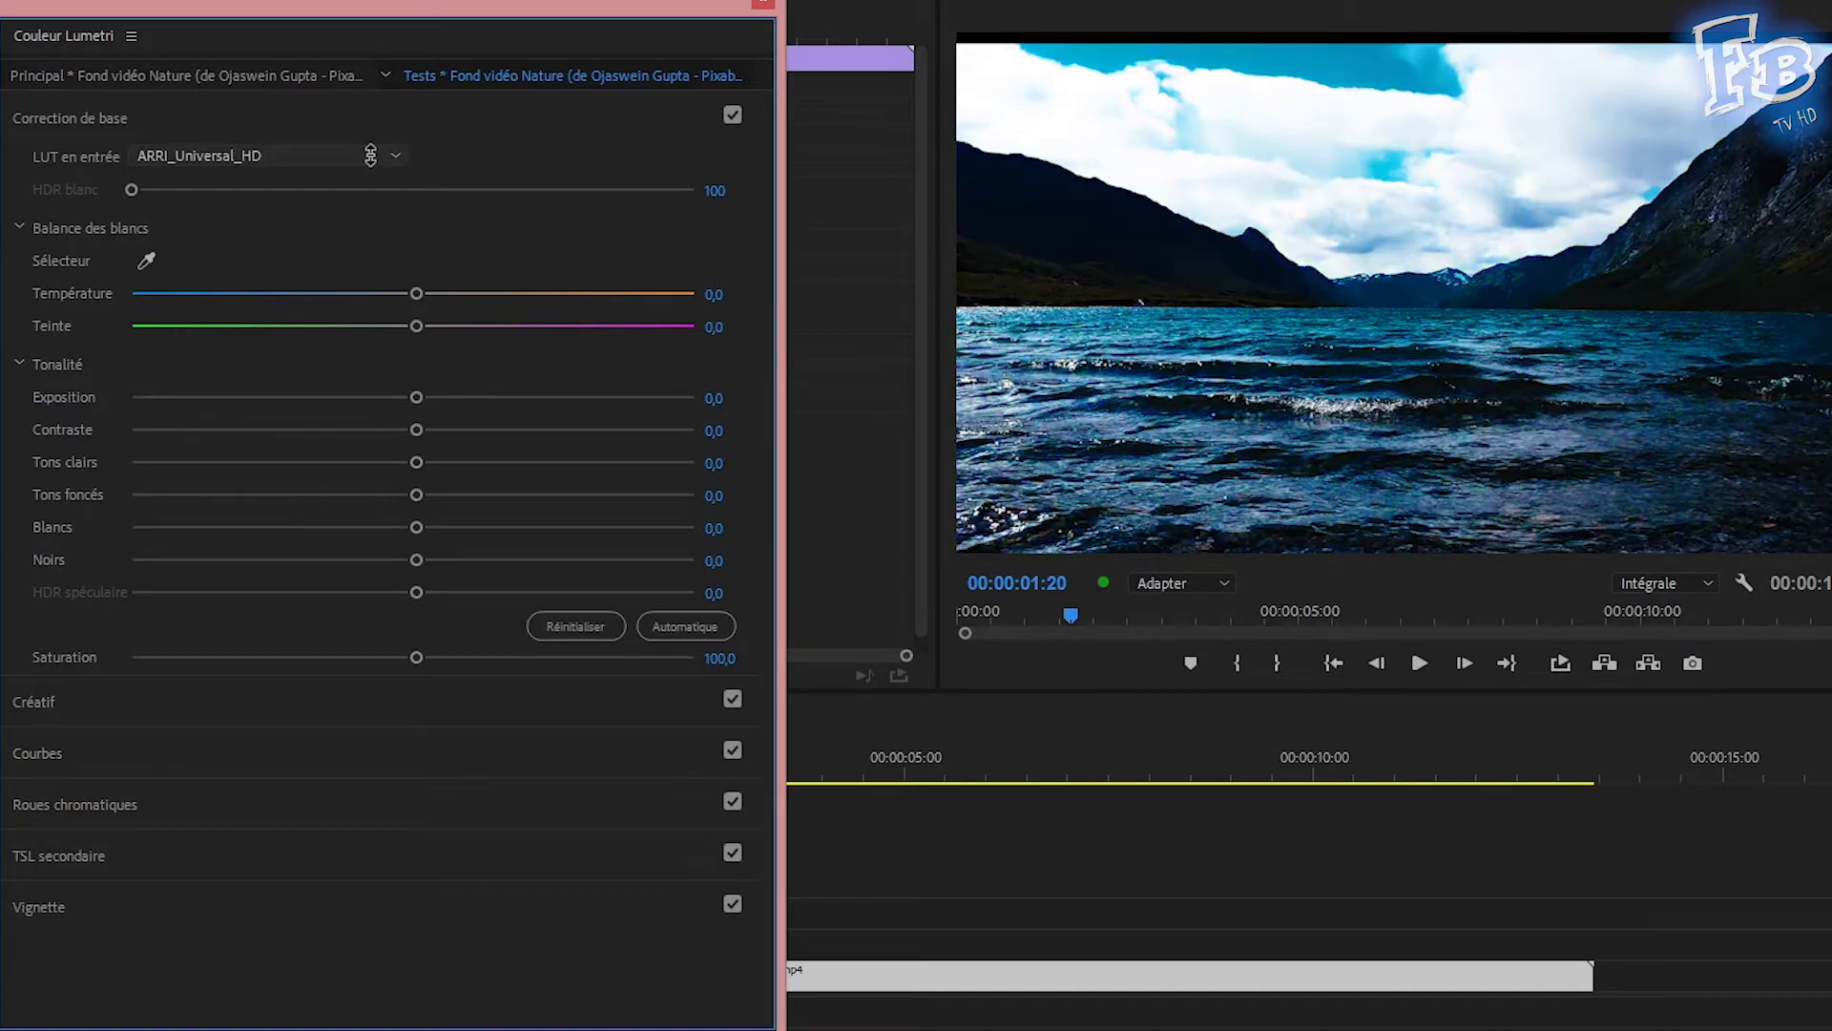
{"action": "left_click", "coordinate": [353, 155]}
{"action": "left_click", "coordinate": [255, 174]}
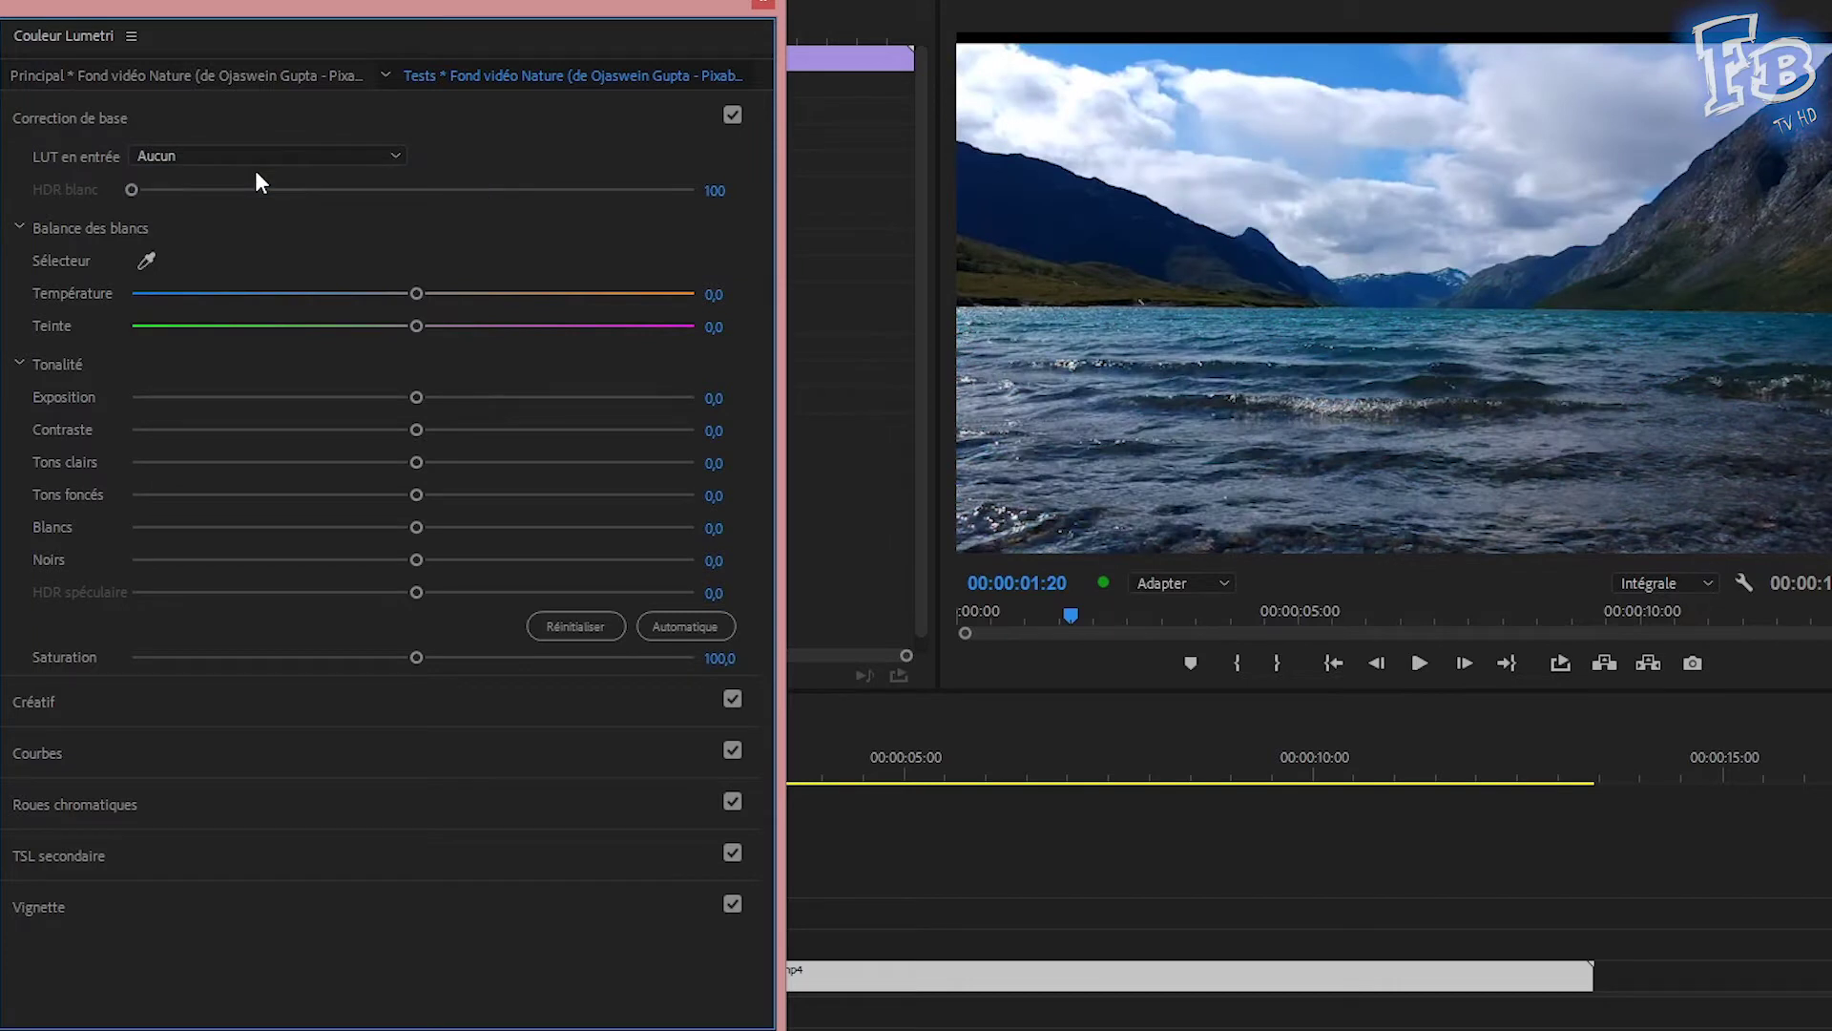
{"action": "left_click_drag", "start_coordinate": [250, 21], "coordinate": [270, 5]}
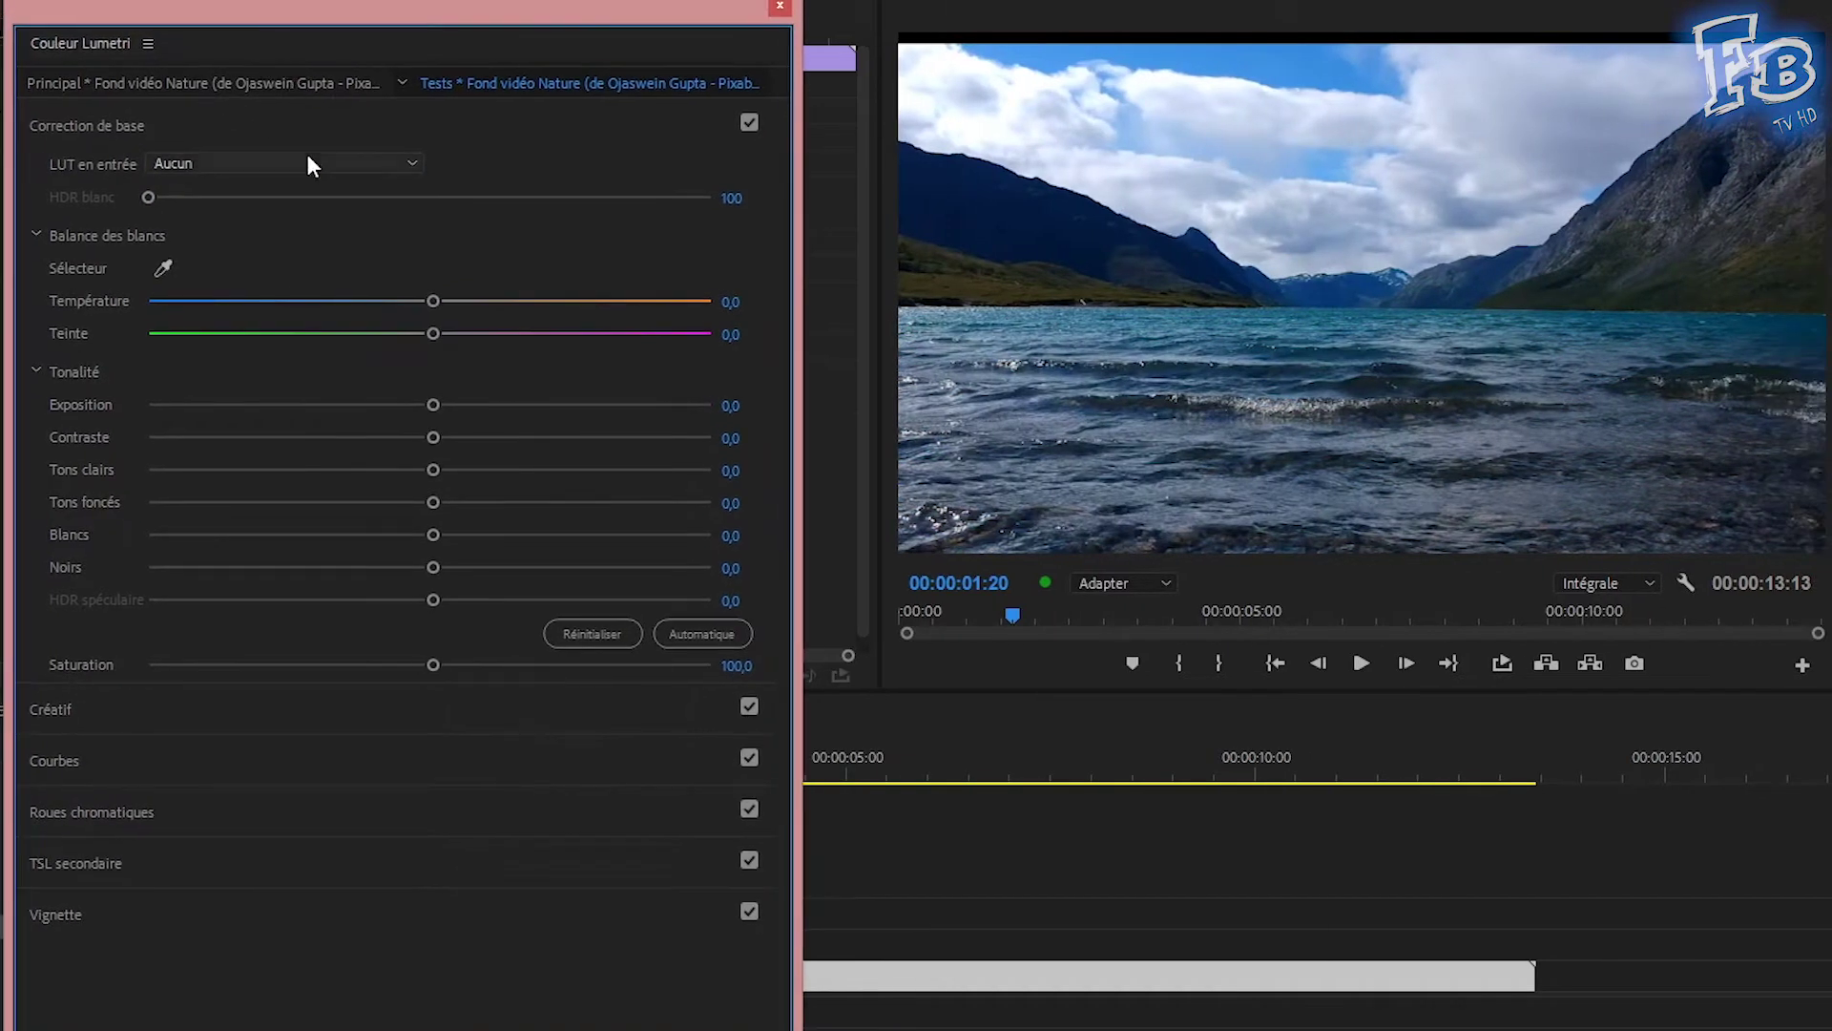
{"action": "left_click", "coordinate": [307, 164]}
{"action": "left_click", "coordinate": [266, 245]}
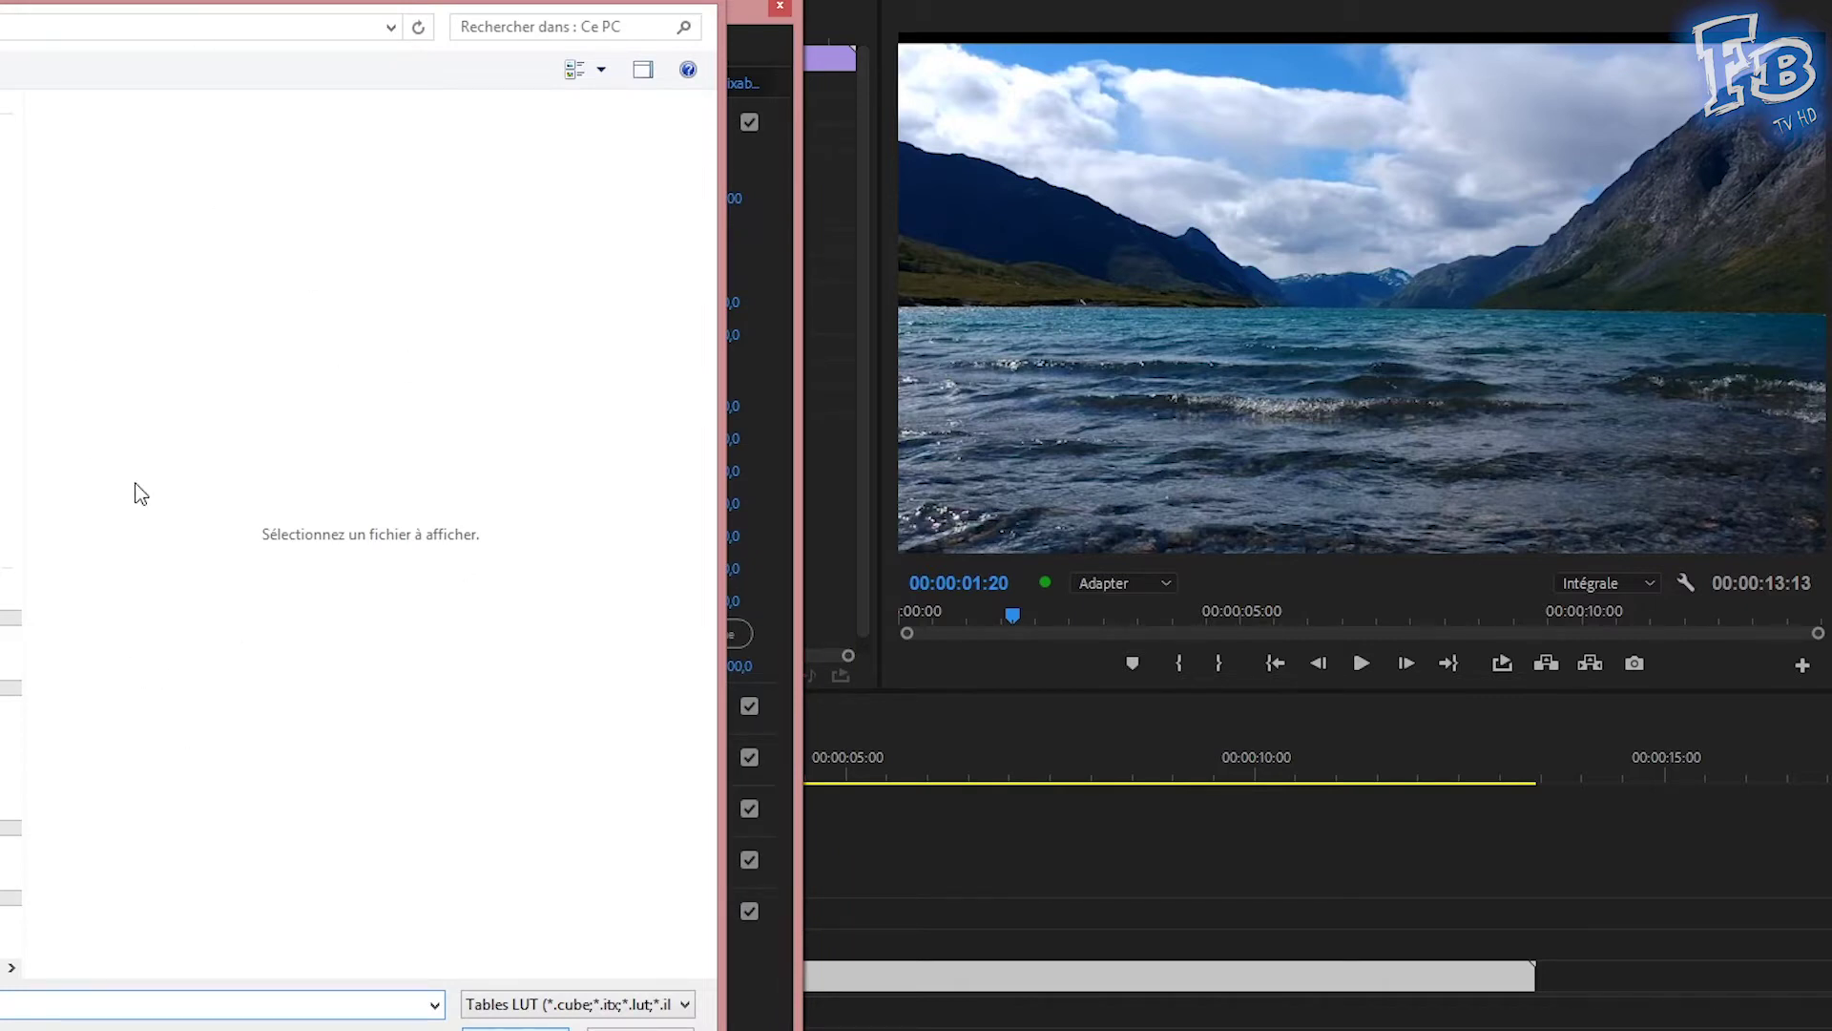
{"action": "left_click", "coordinate": [642, 1023]}
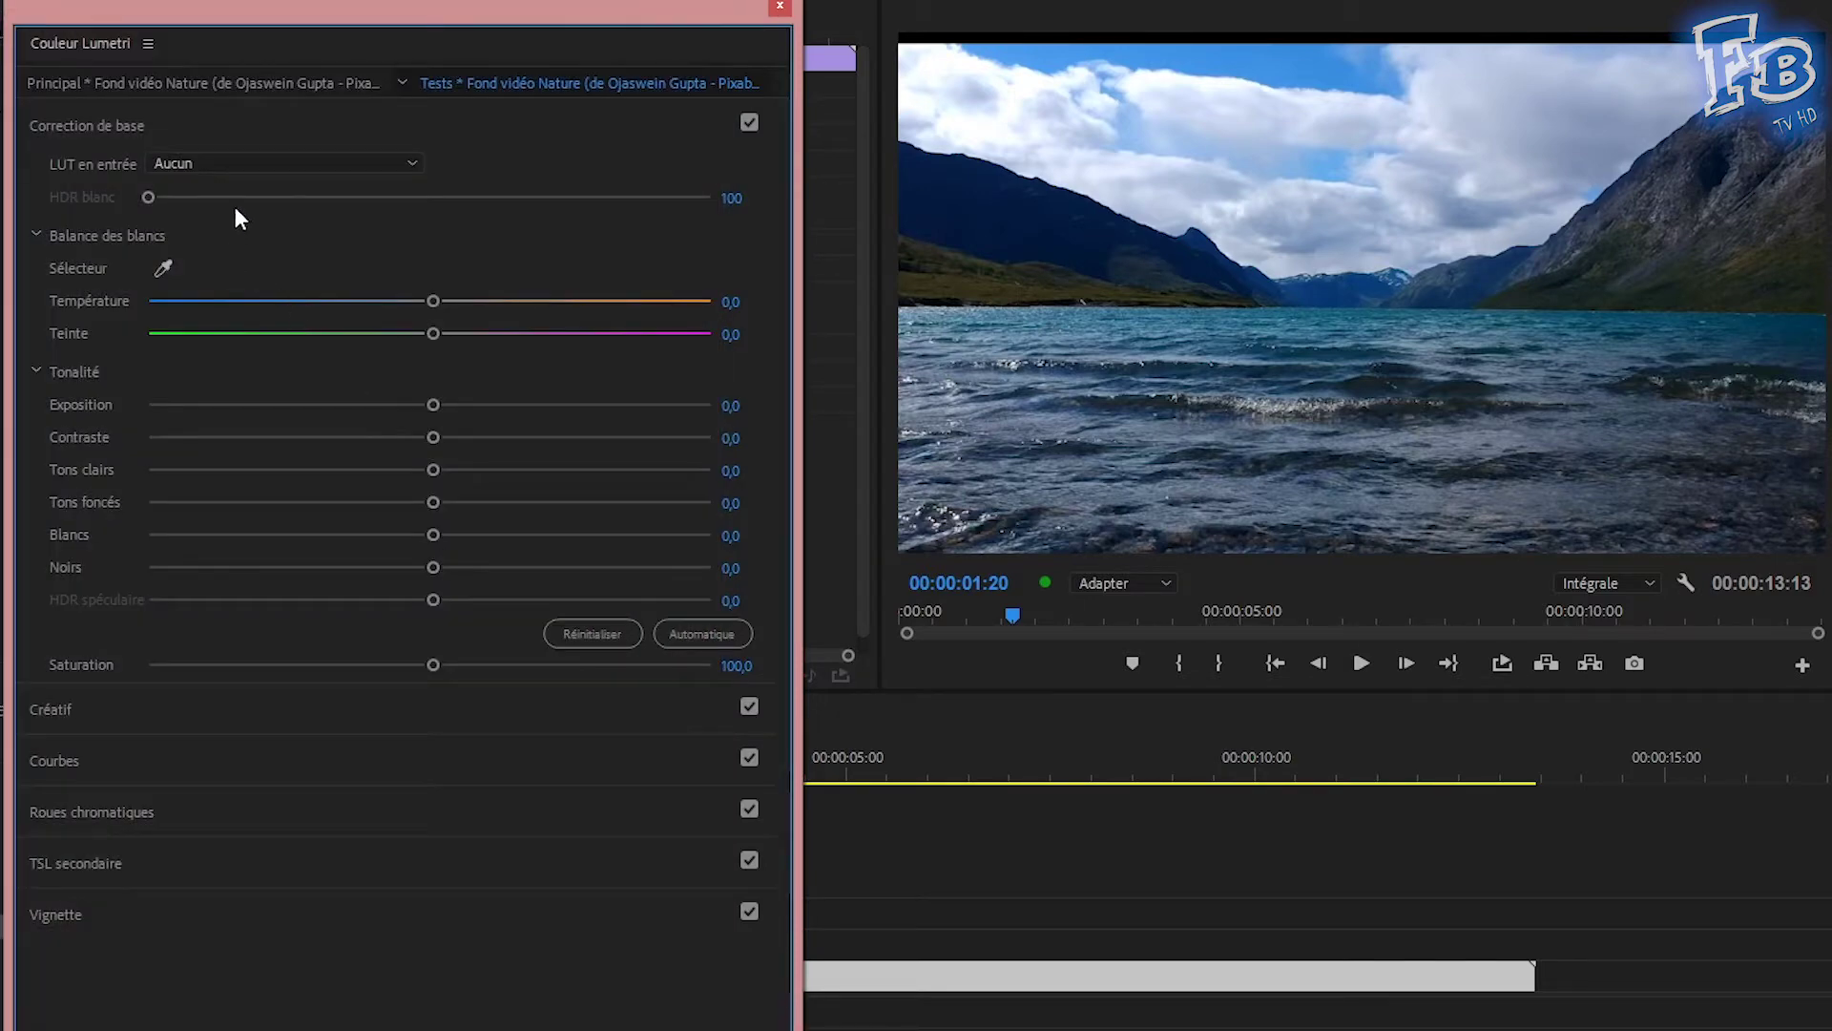
{"action": "left_click", "coordinate": [246, 164]}
Enable high dynamic range for the lake clip and set HDR white to about 472.
{"action": "key", "text": "Escape"}
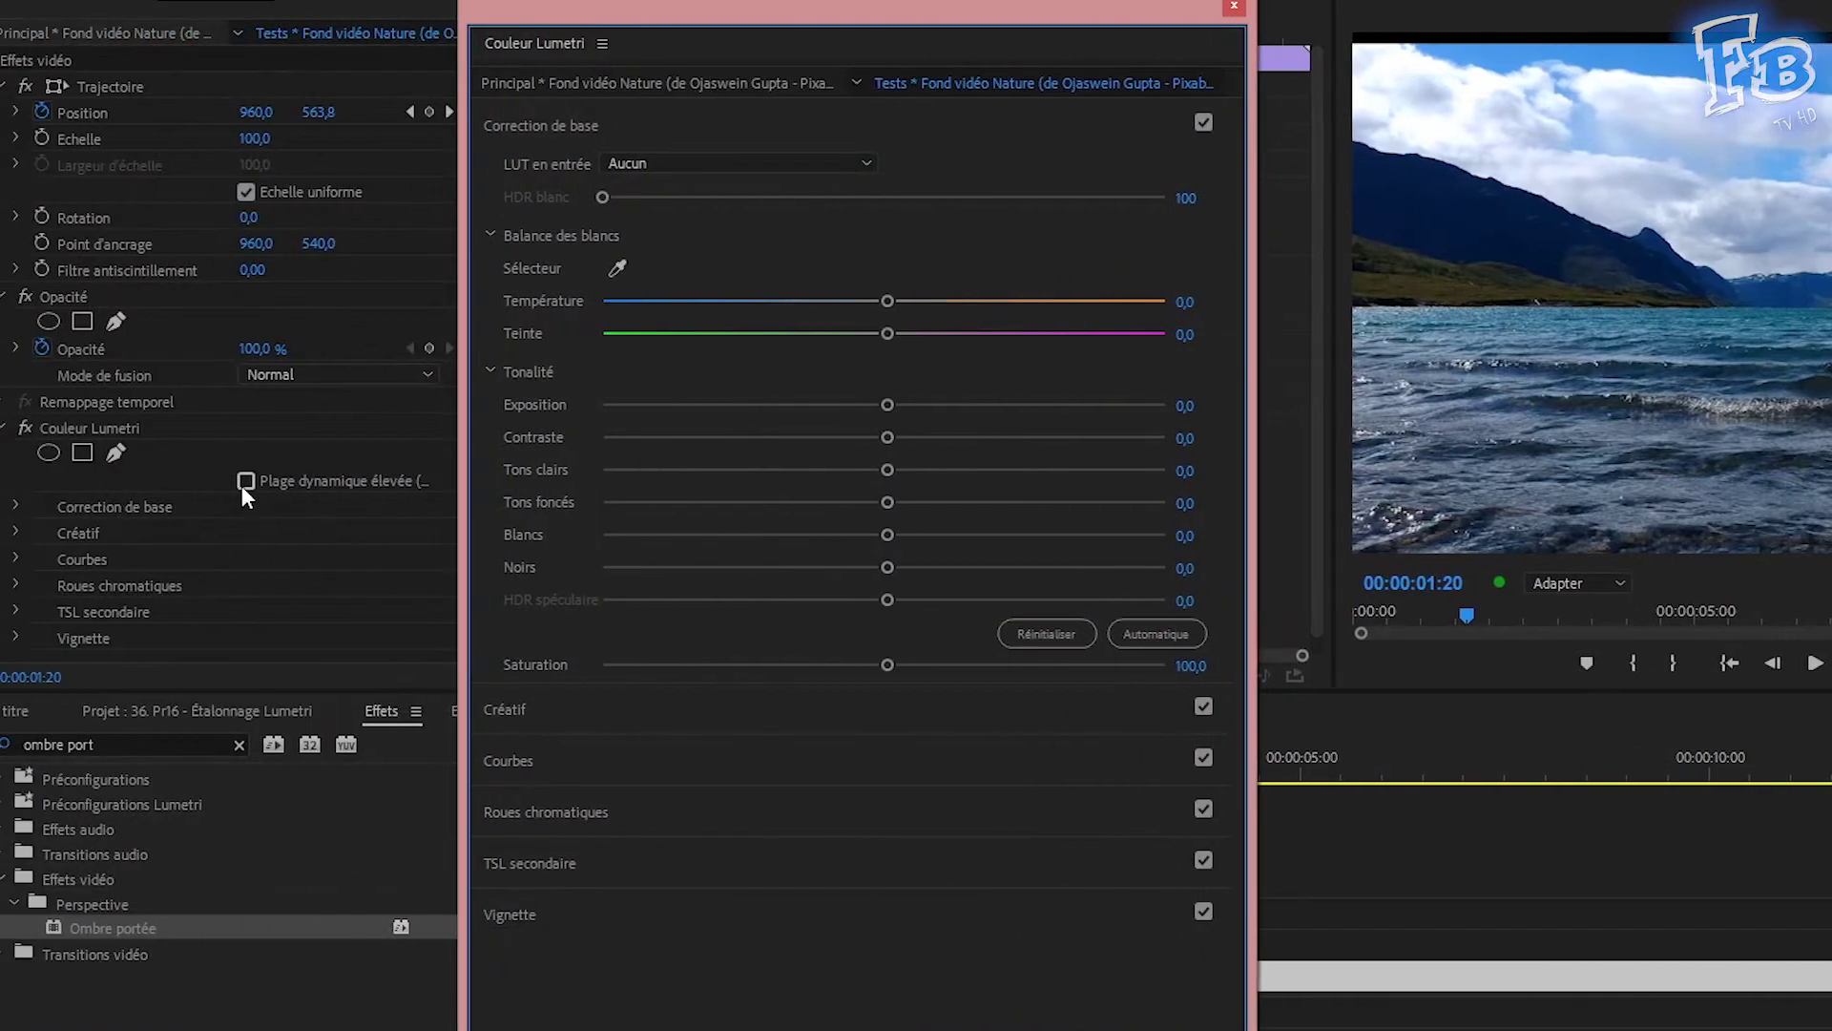
{"action": "left_click", "coordinate": [245, 483]}
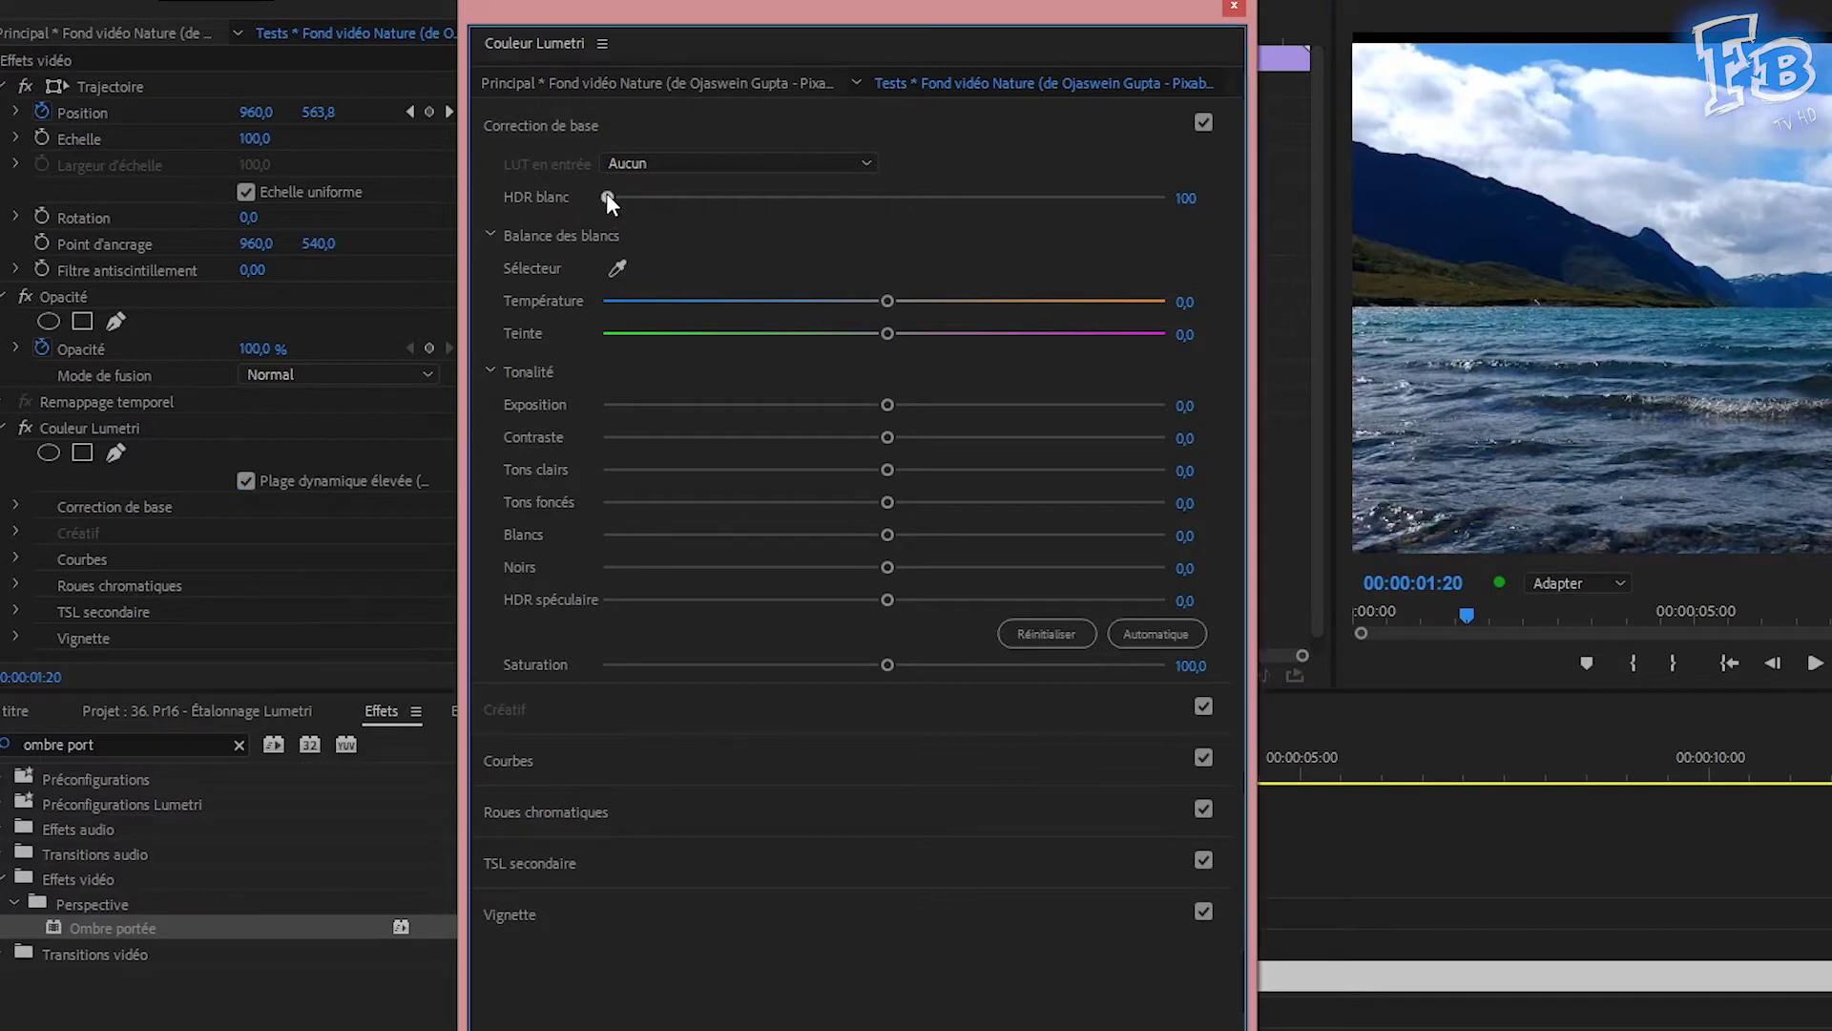
{"action": "left_click_drag", "start_coordinate": [603, 197], "coordinate": [1166, 198]}
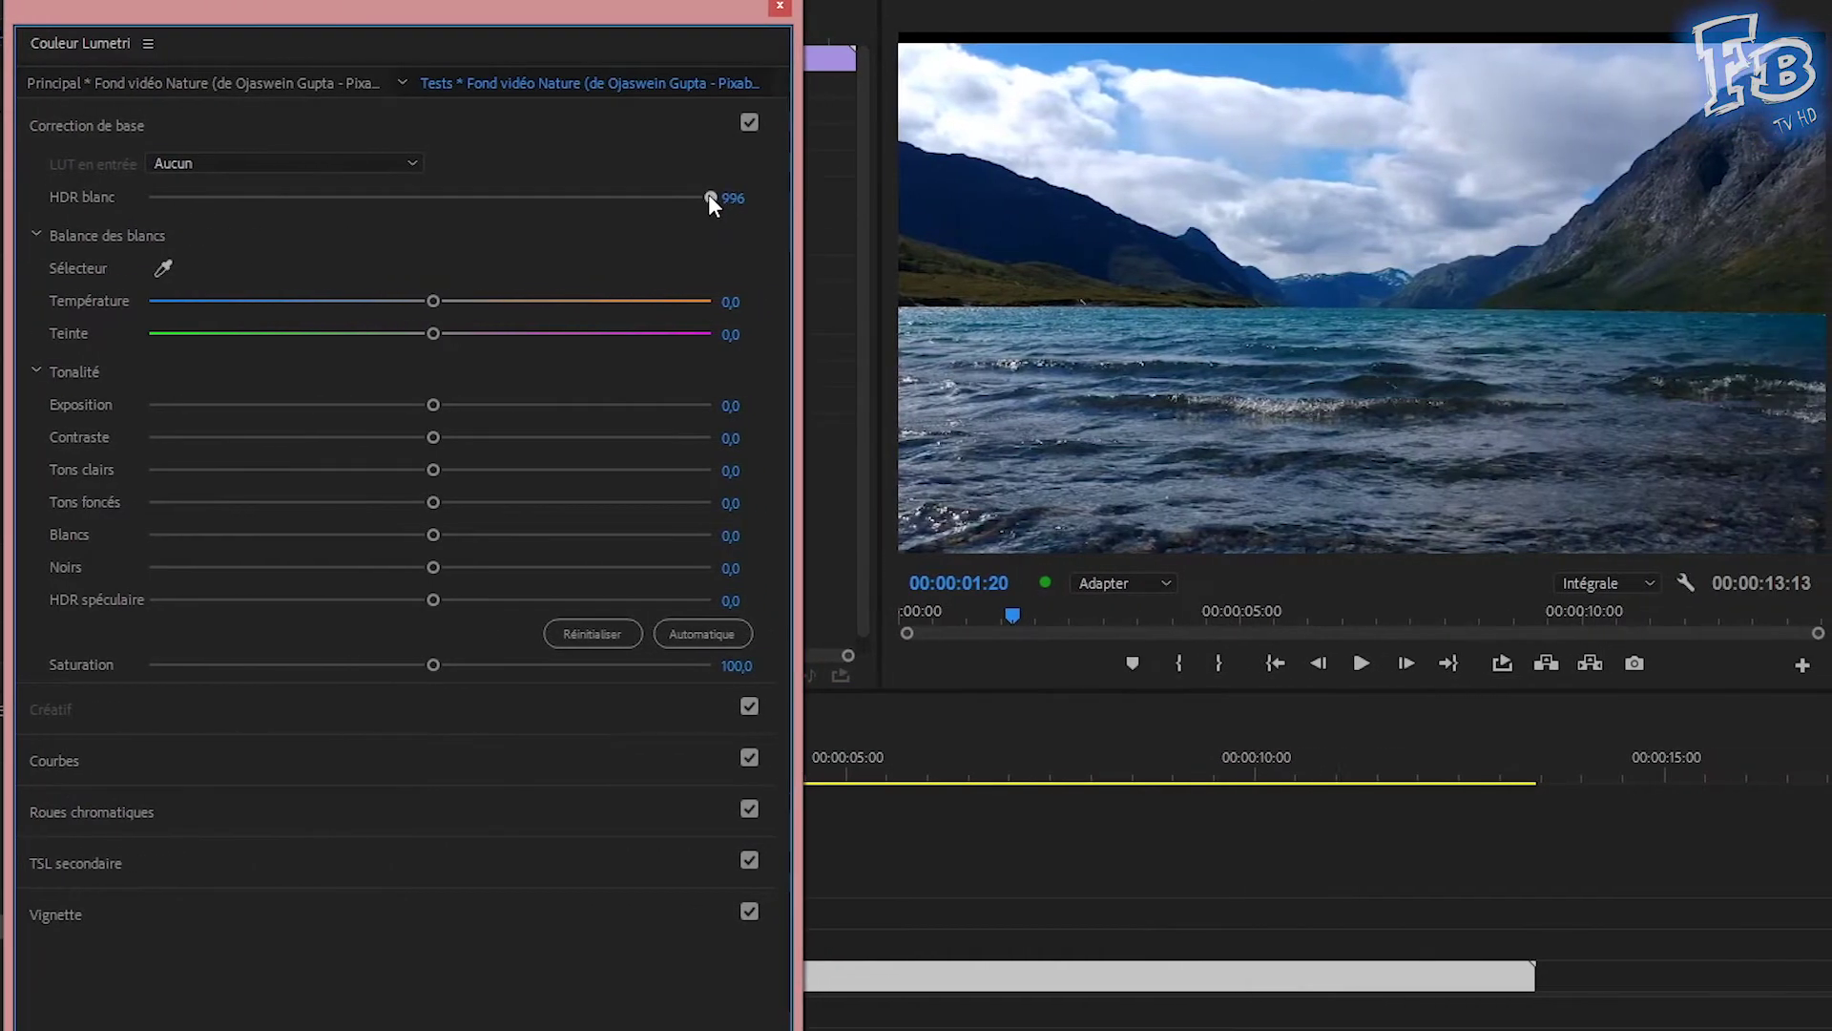
{"action": "left_click_drag", "start_coordinate": [711, 198], "coordinate": [191, 197]}
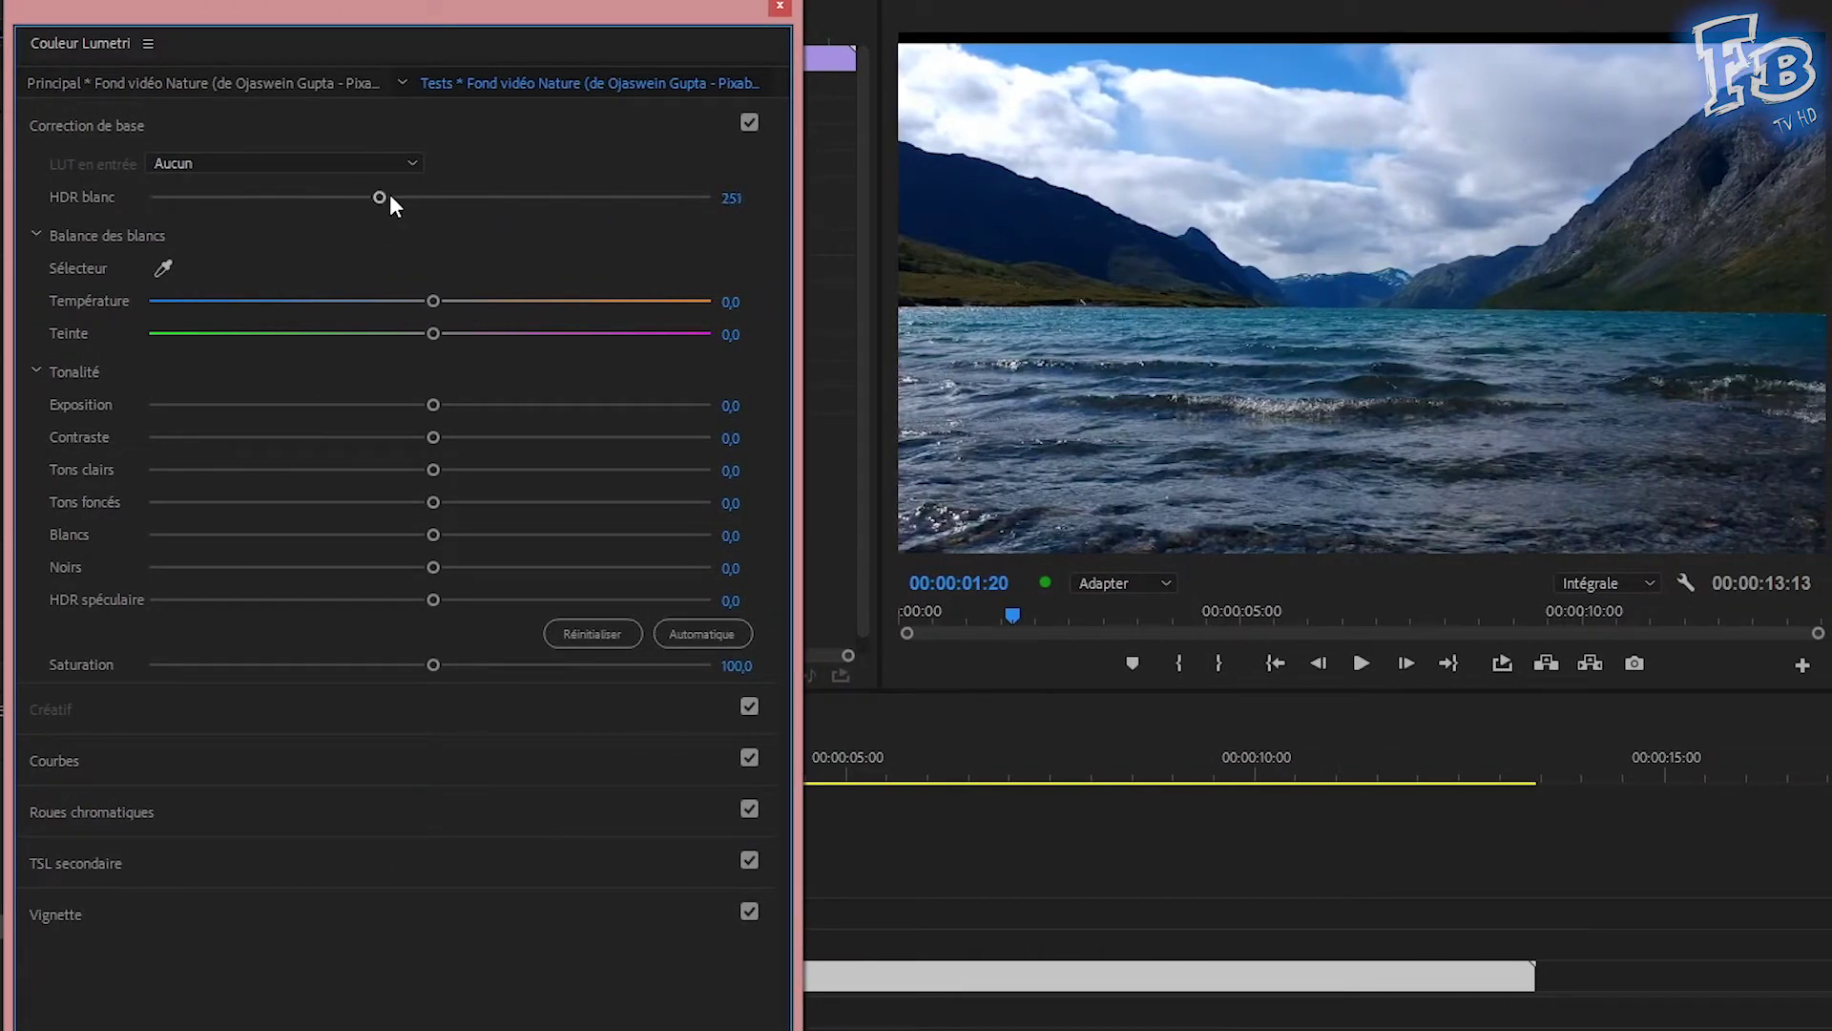
{"action": "left_click_drag", "start_coordinate": [589, 206], "coordinate": [613, 212]}
{"action": "left_click_drag", "start_coordinate": [304, 199], "coordinate": [508, 188]}
Test the Temperature and Tint sliders, then reset both to 0.
{"action": "left_click_drag", "start_coordinate": [433, 301], "coordinate": [406, 301]}
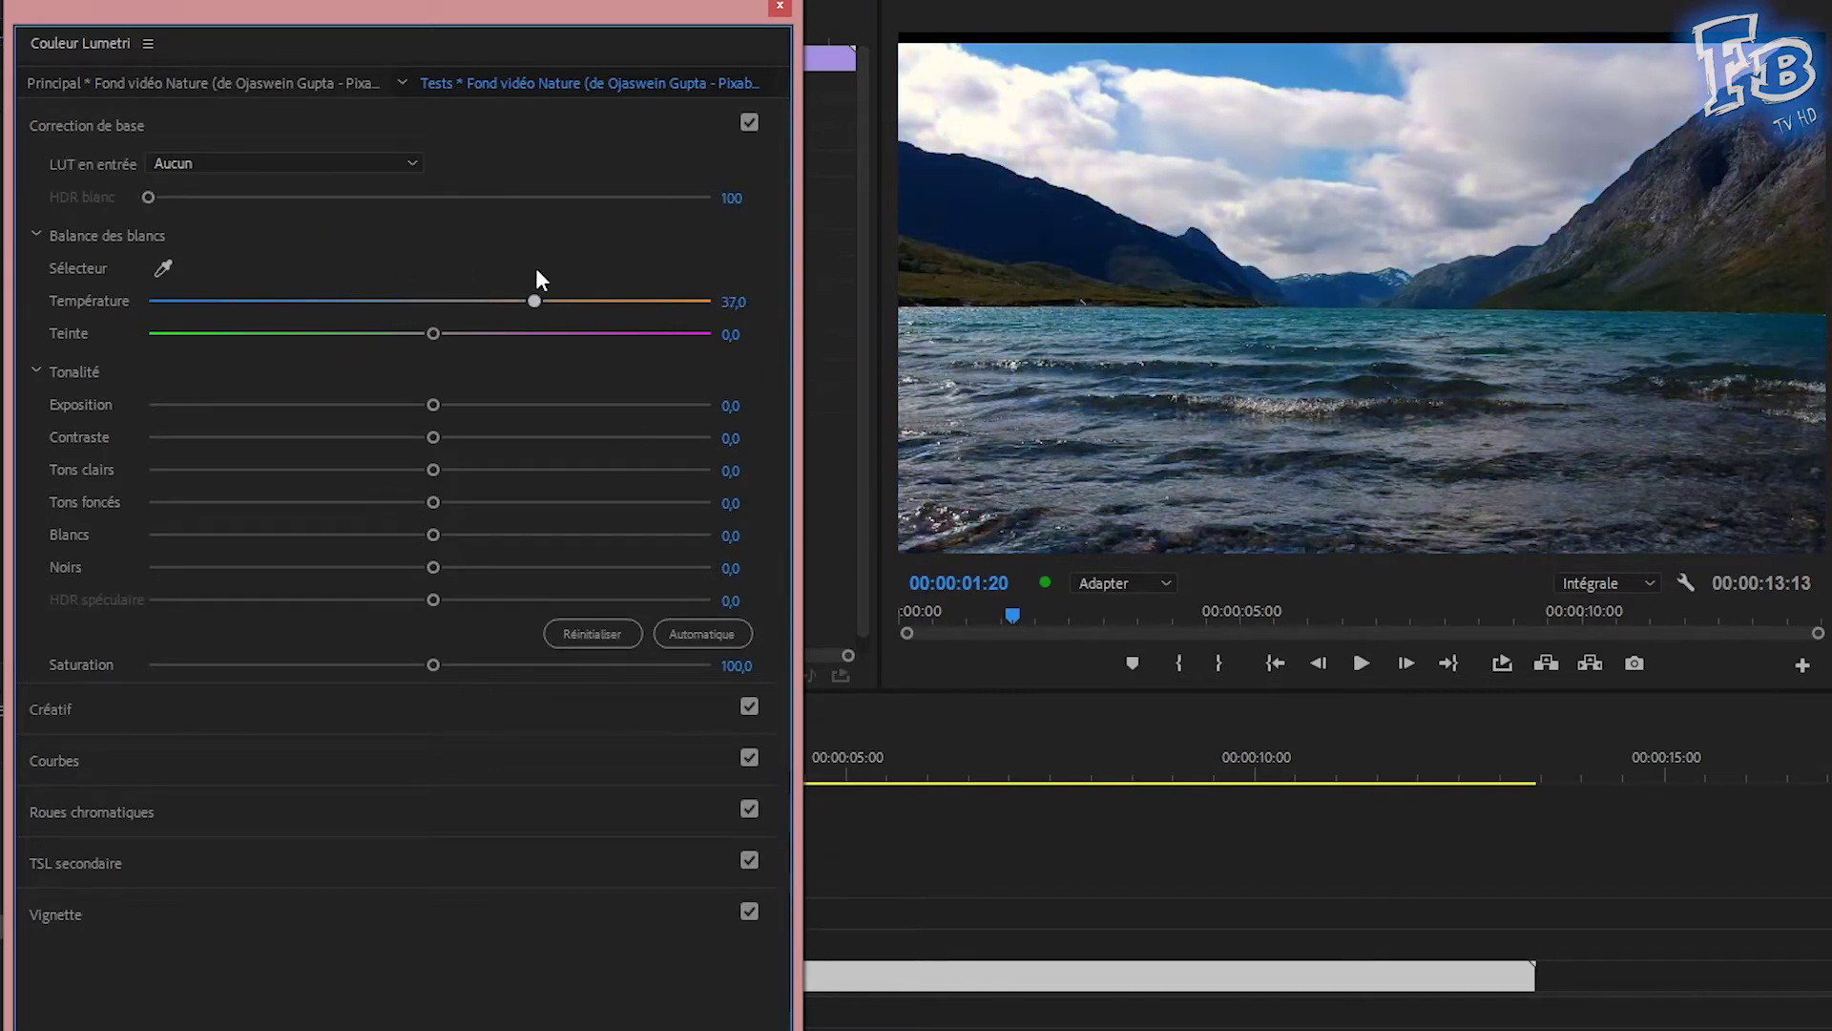
{"action": "left_click_drag", "start_coordinate": [712, 300], "coordinate": [437, 311]}
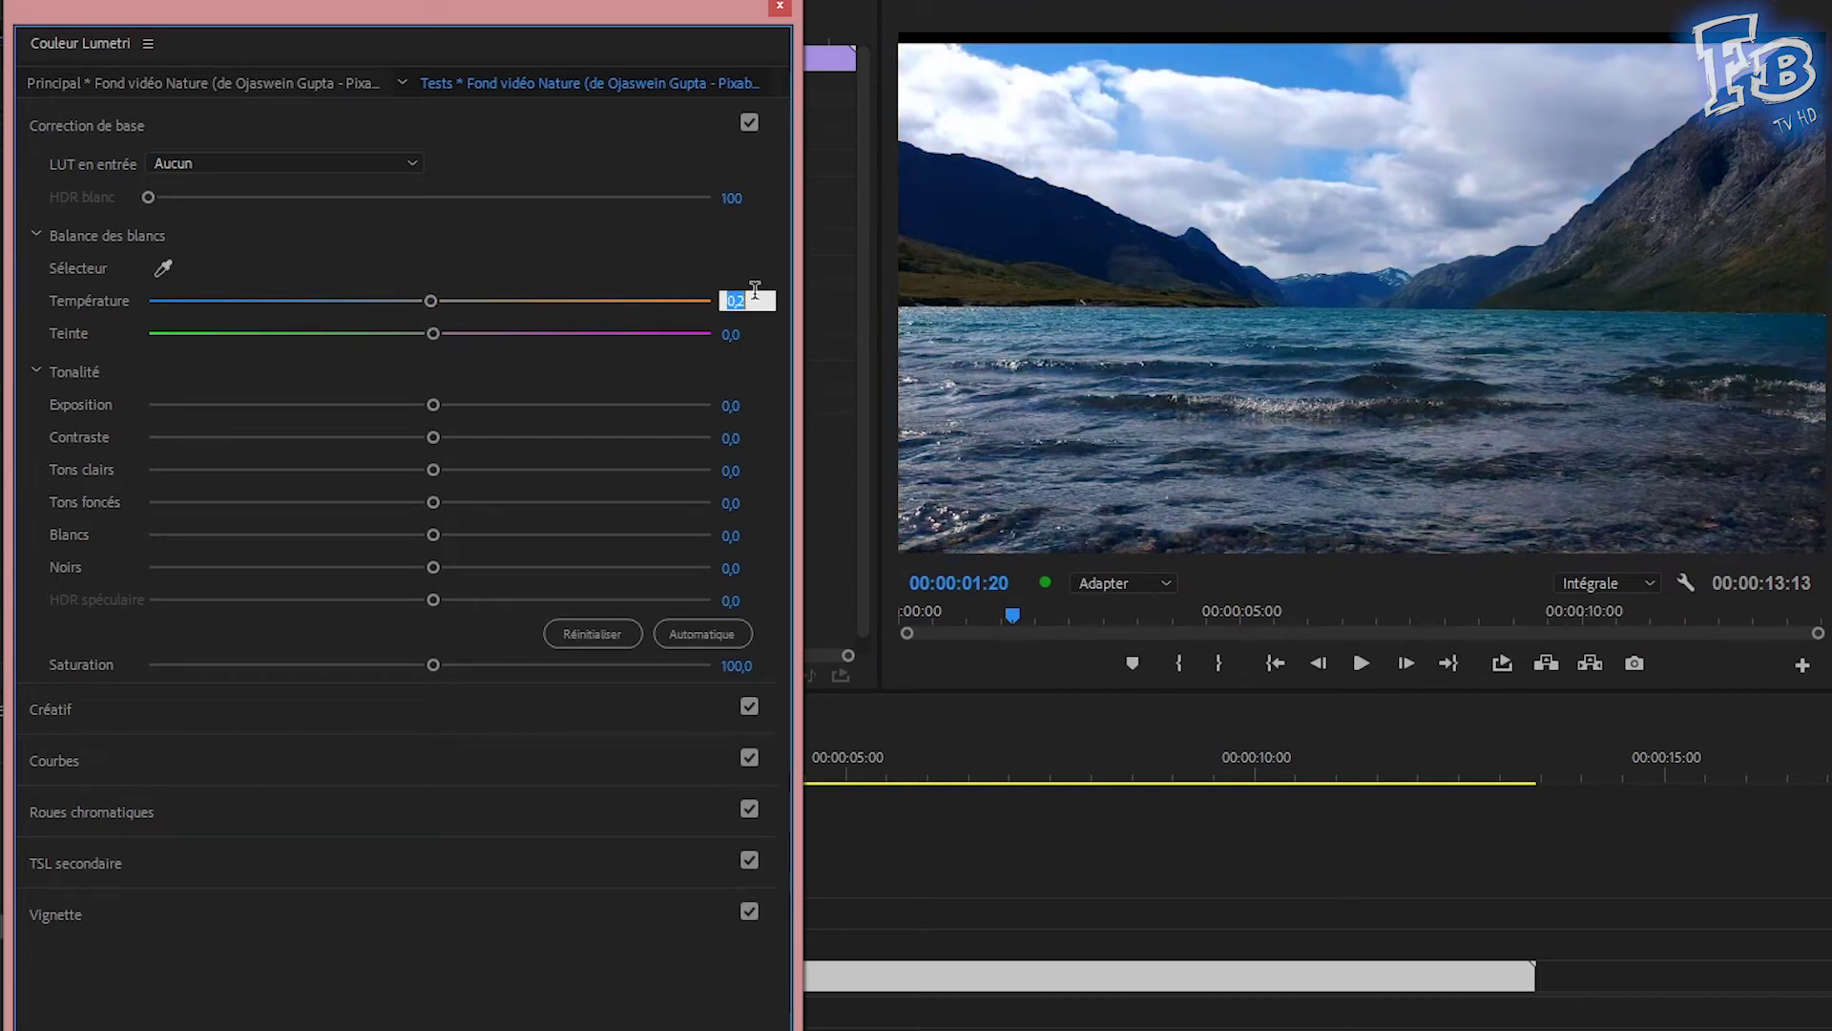
{"action": "type", "text": "0"}
{"action": "key", "text": "Return"}
{"action": "left_click", "coordinate": [427, 332]}
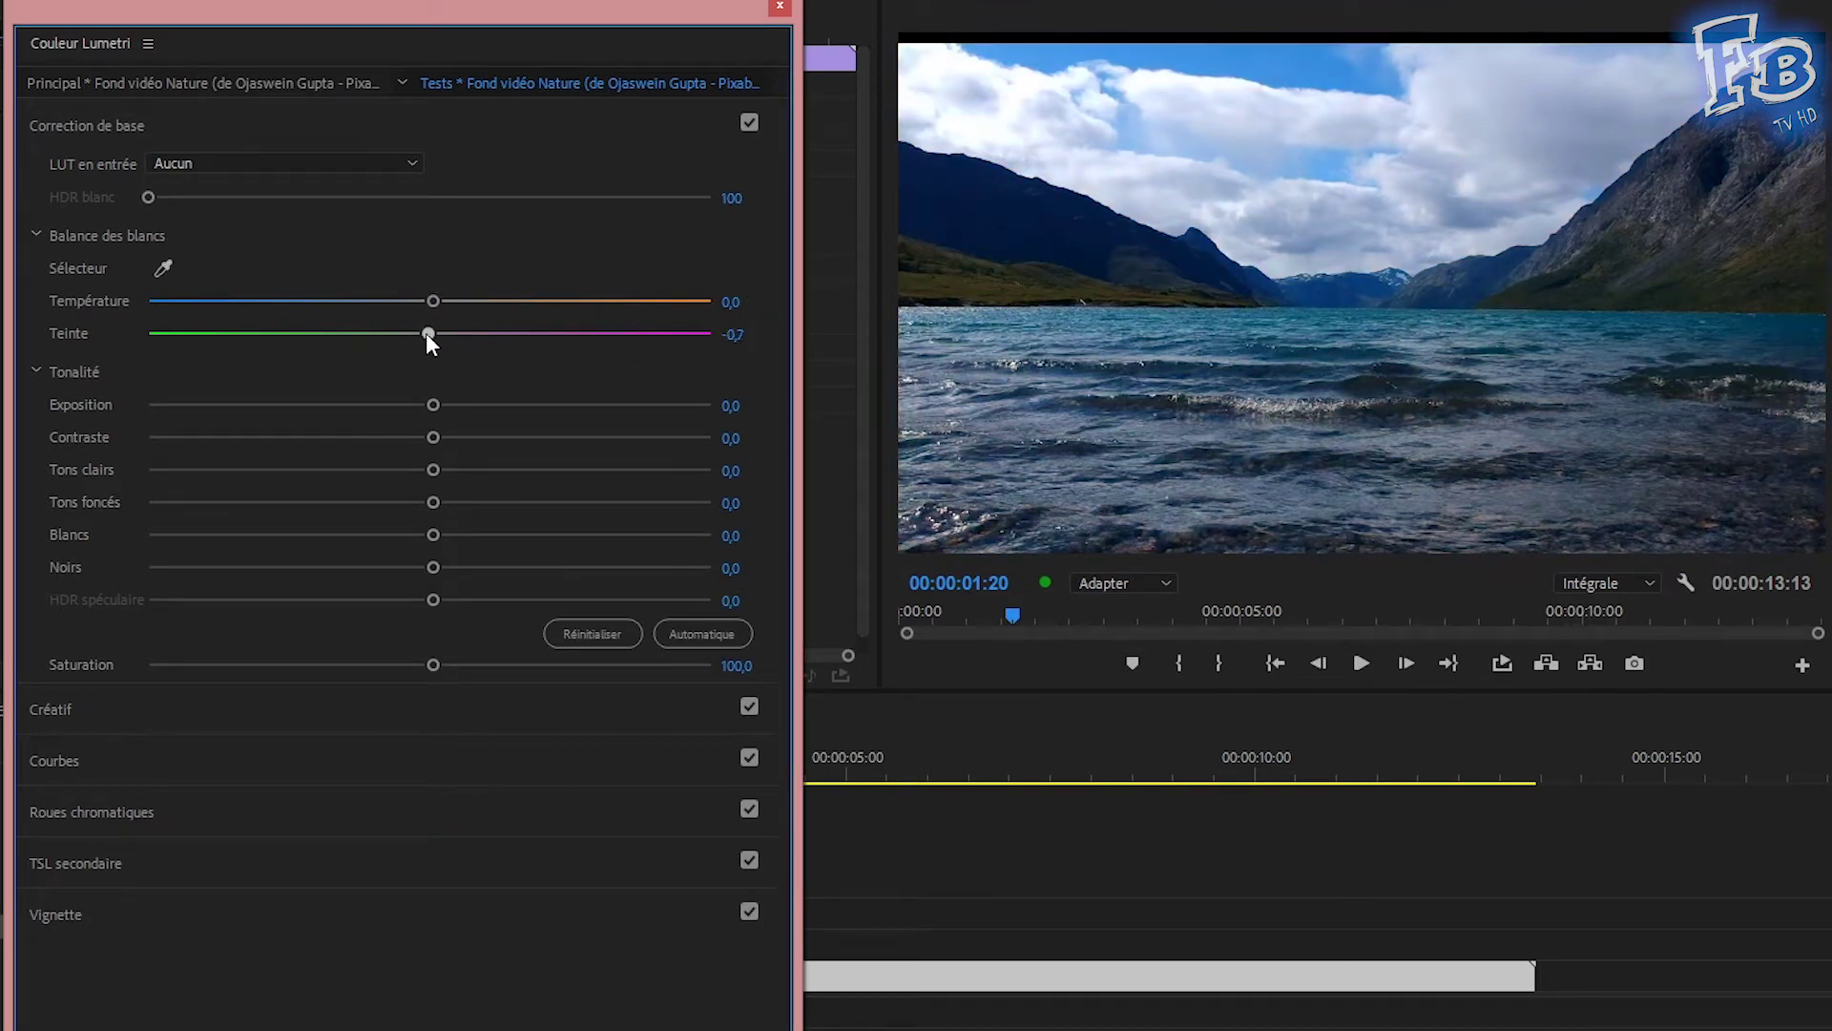
{"action": "mouse_move", "coordinate": [426, 334]}
{"action": "left_mouse_down"}
{"action": "mouse_move", "coordinate": [308, 359]}
{"action": "mouse_move", "coordinate": [454, 346]}
{"action": "left_mouse_up"}
{"action": "left_click", "coordinate": [734, 327]}
{"action": "type", "text": "0"}
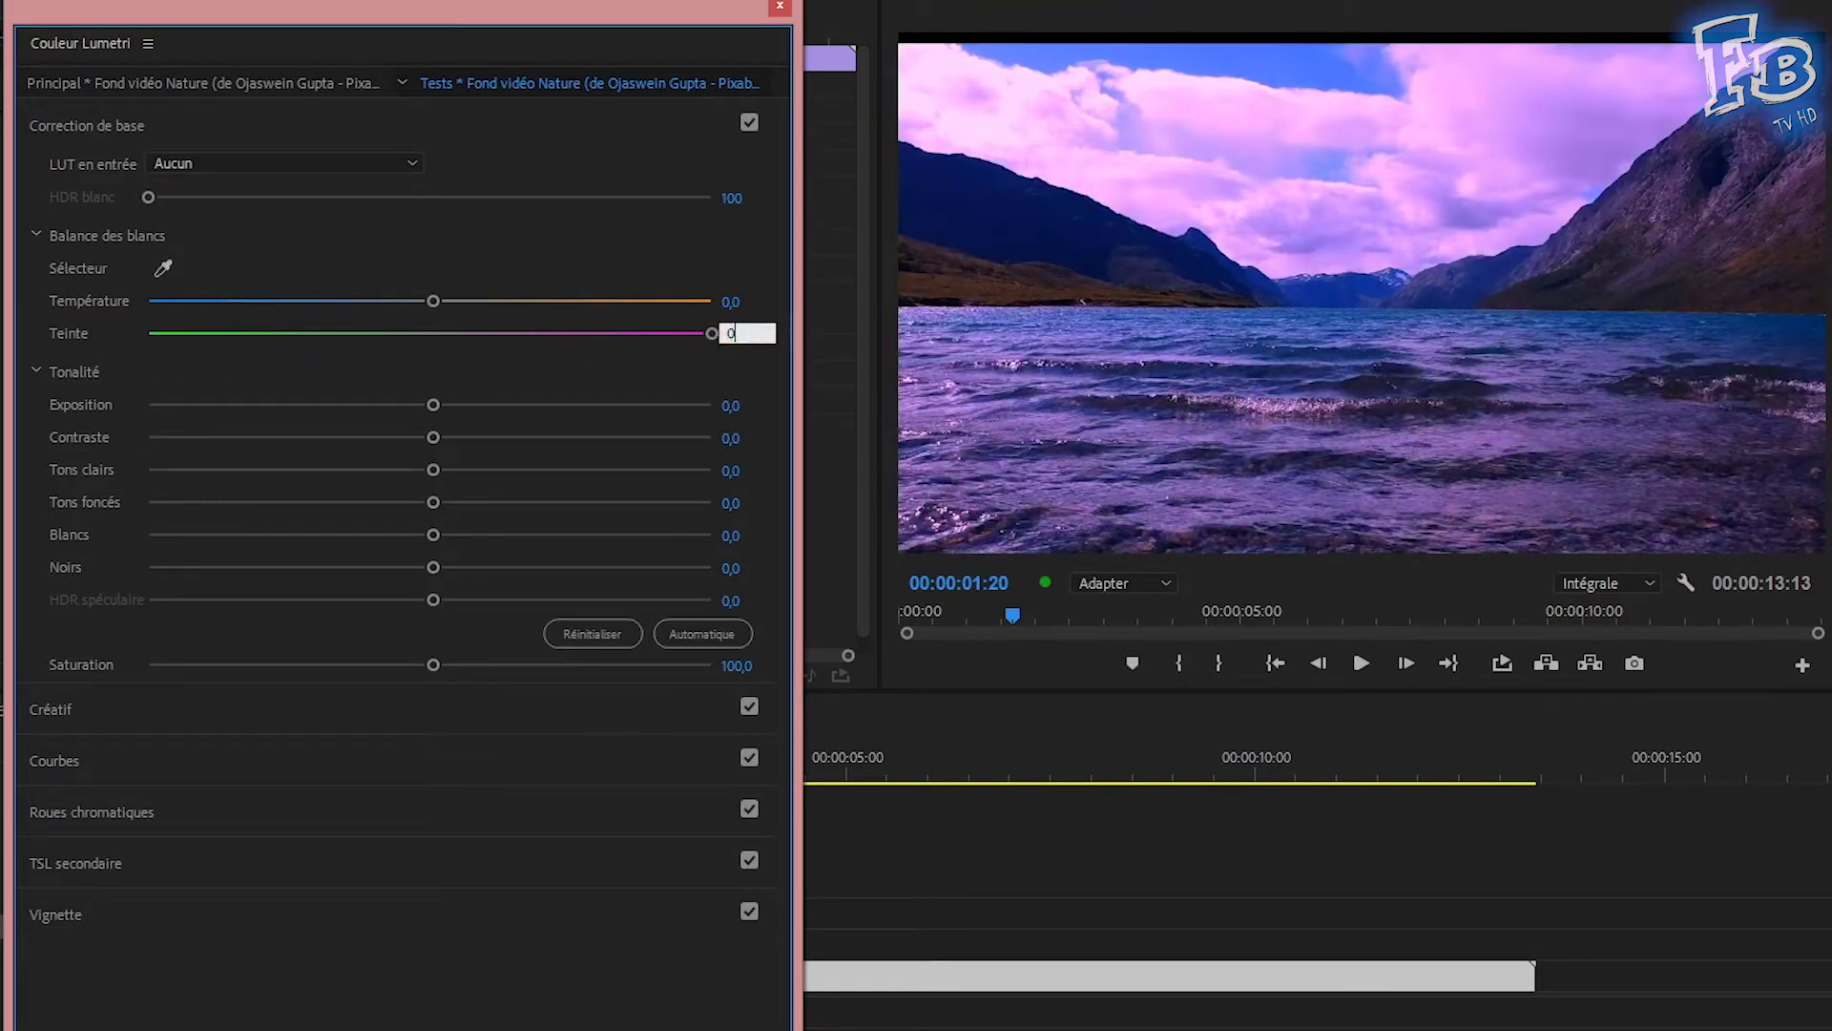
{"action": "key", "text": "Return"}
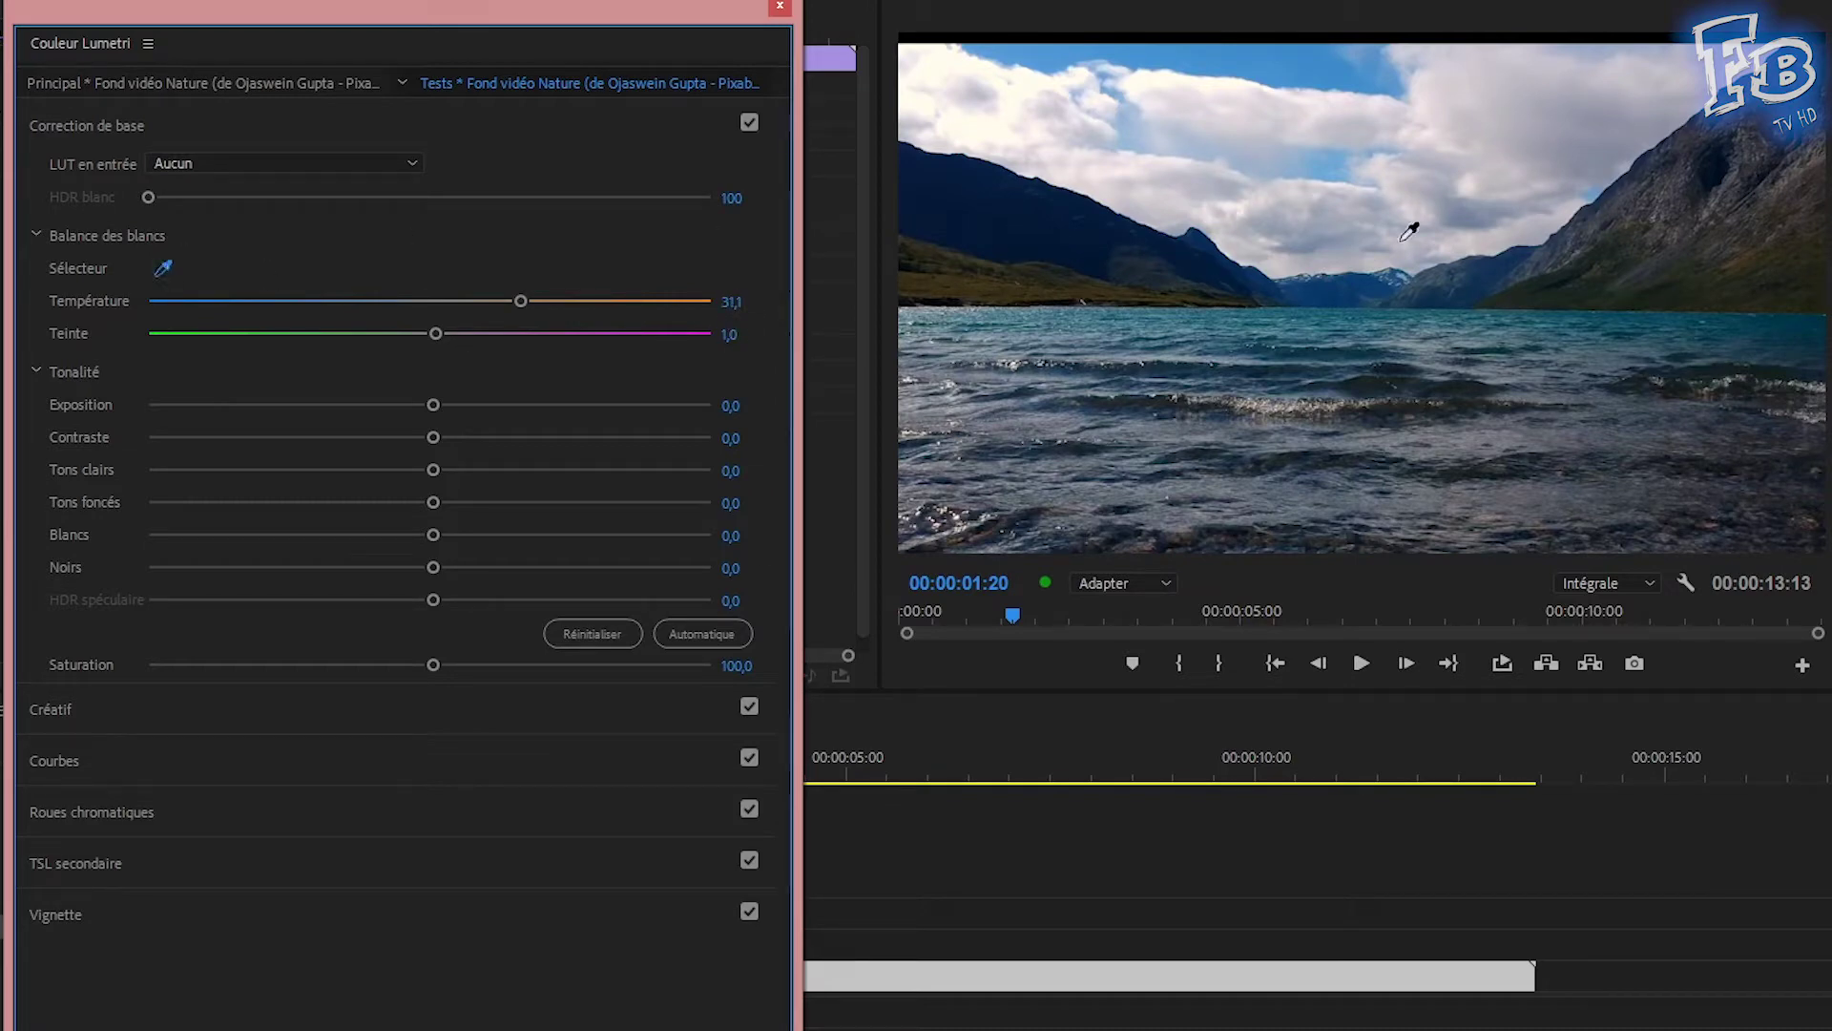
Sample three spots, including the water, with the white-balance eyedropper.
{"action": "left_click", "coordinate": [1708, 320]}
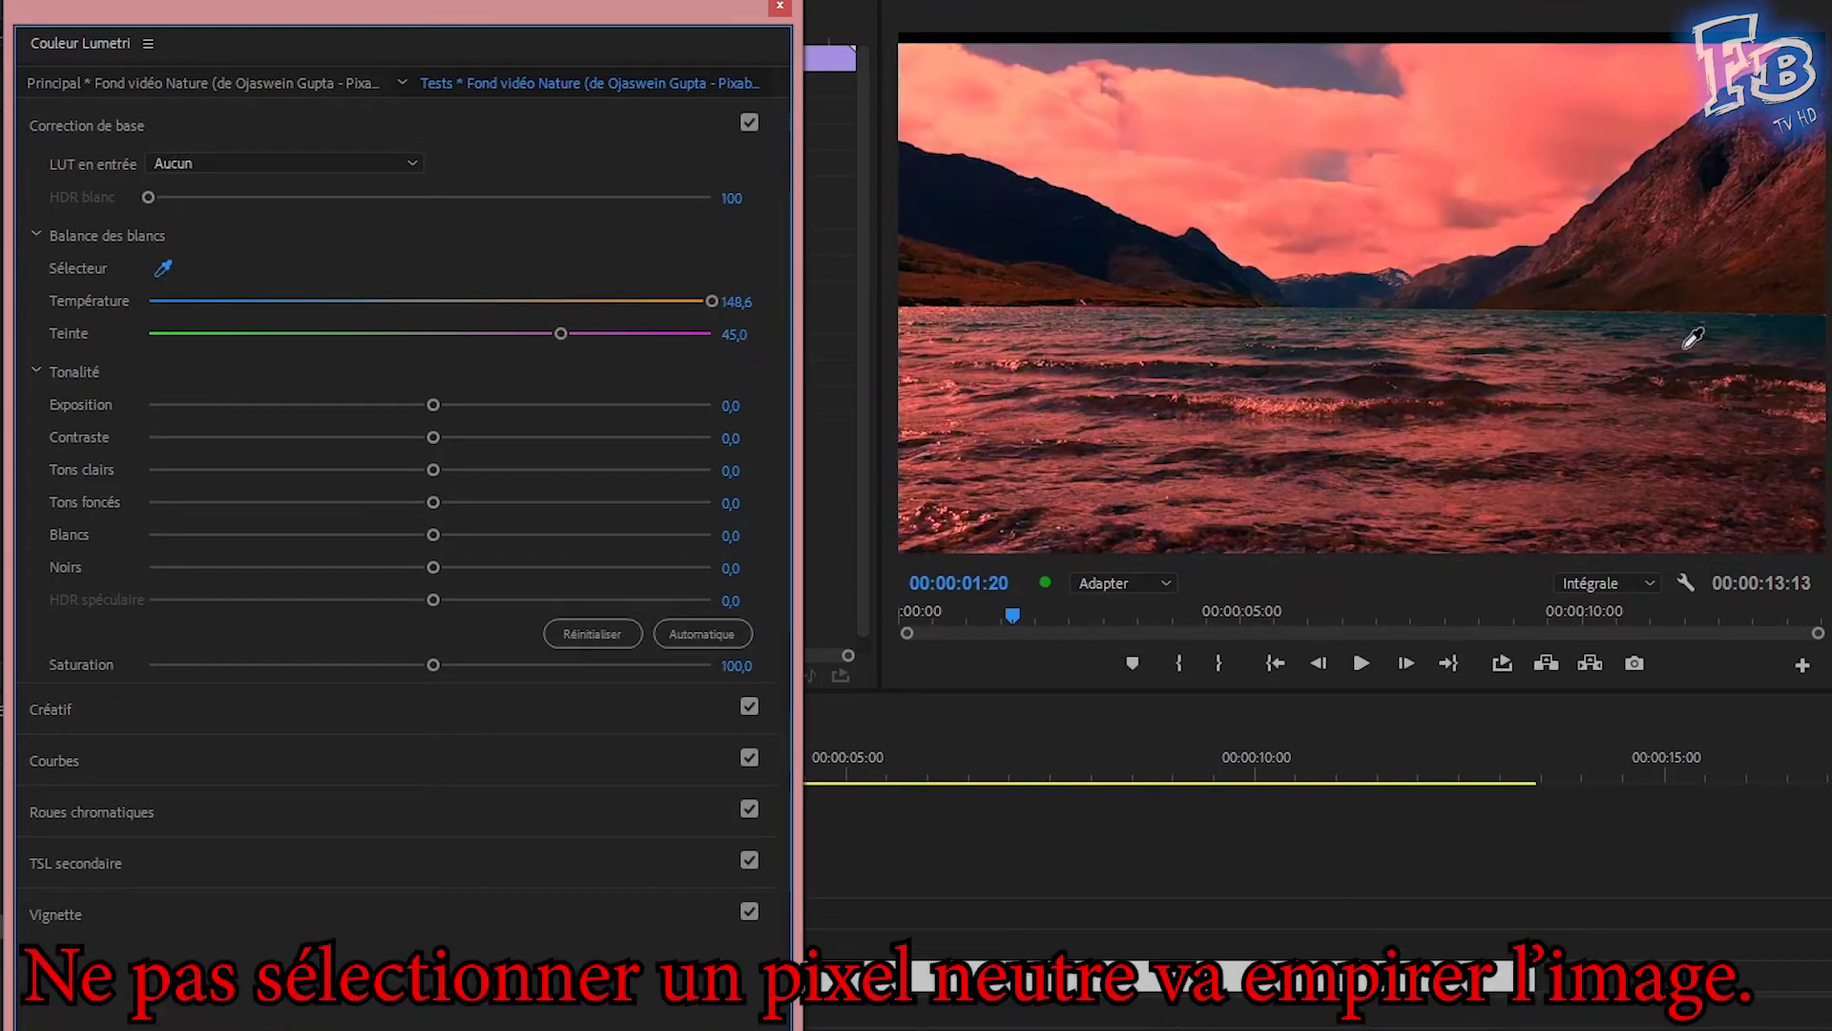
{"action": "left_click", "coordinate": [1560, 362]}
{"action": "left_click", "coordinate": [1177, 360]}
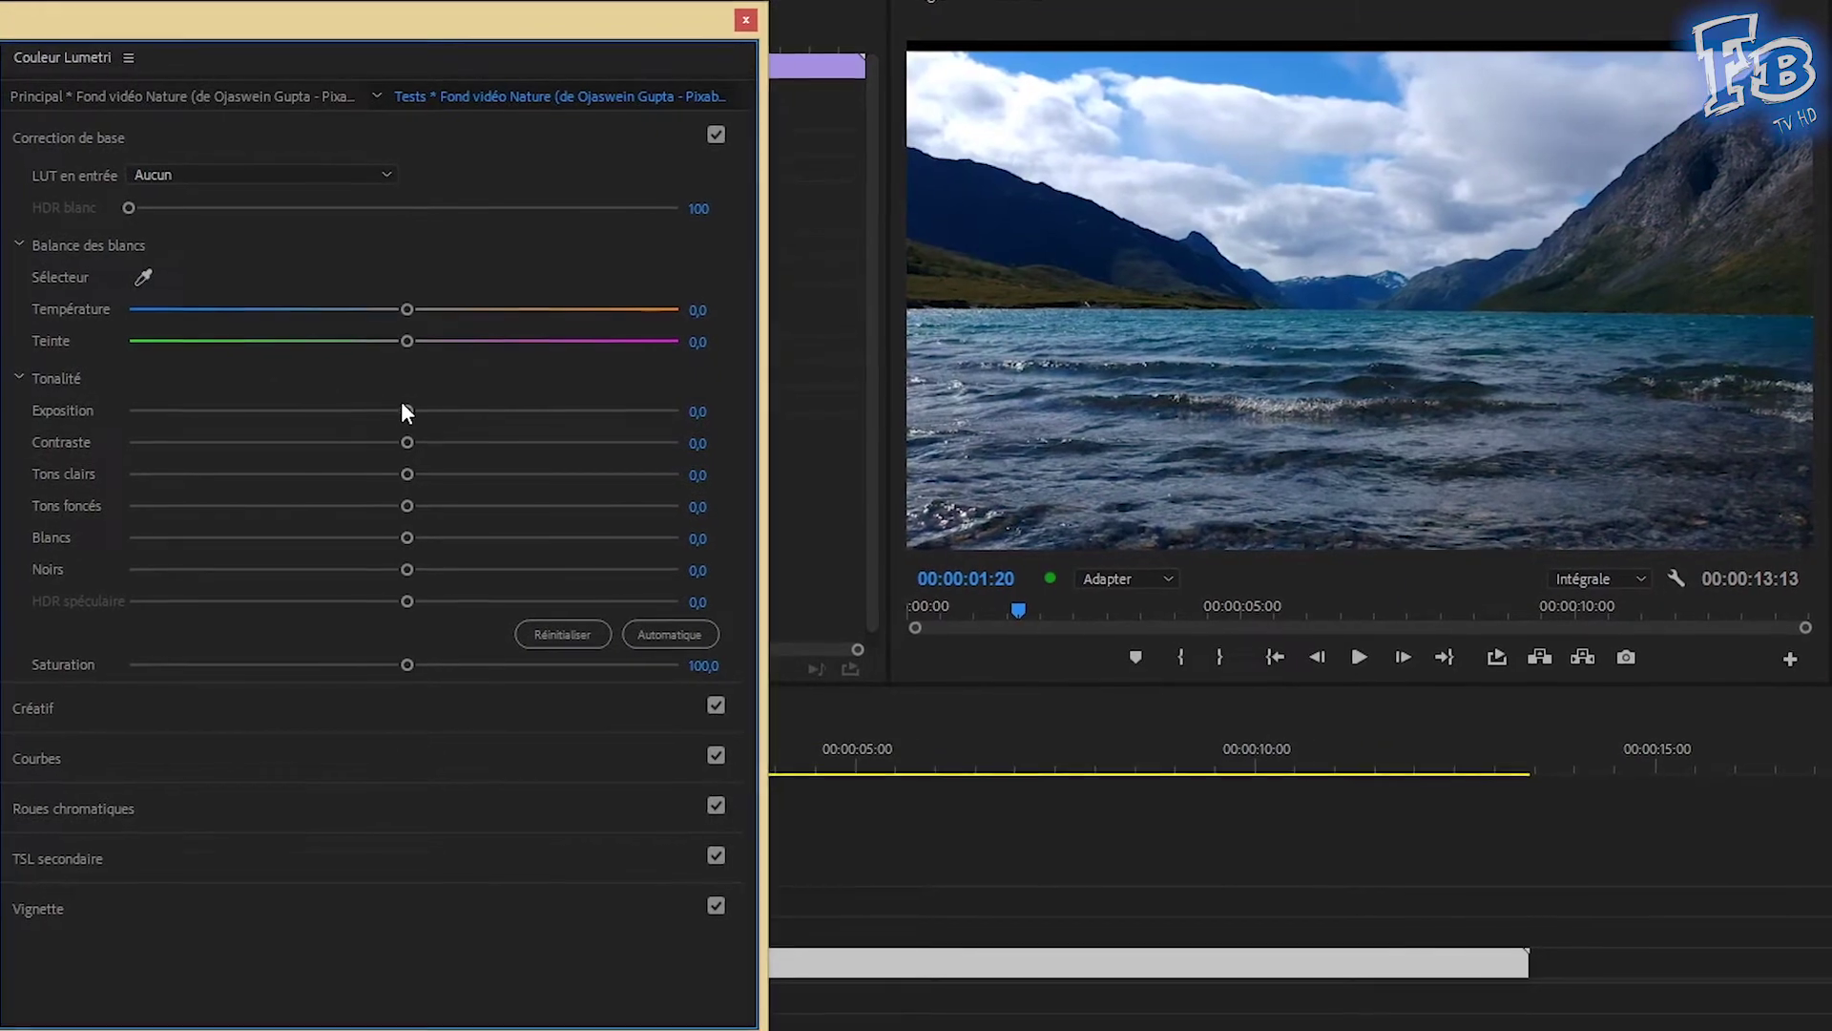
Test Exposure, Contrast, Highlights and Shadows, resetting each back to zero.
{"action": "mouse_move", "coordinate": [402, 410]}
{"action": "left_mouse_down"}
{"action": "mouse_move", "coordinate": [519, 382]}
{"action": "mouse_move", "coordinate": [374, 418]}
{"action": "mouse_move", "coordinate": [408, 410]}
{"action": "left_mouse_up"}
{"action": "left_click_drag", "start_coordinate": [407, 442], "coordinate": [415, 437]}
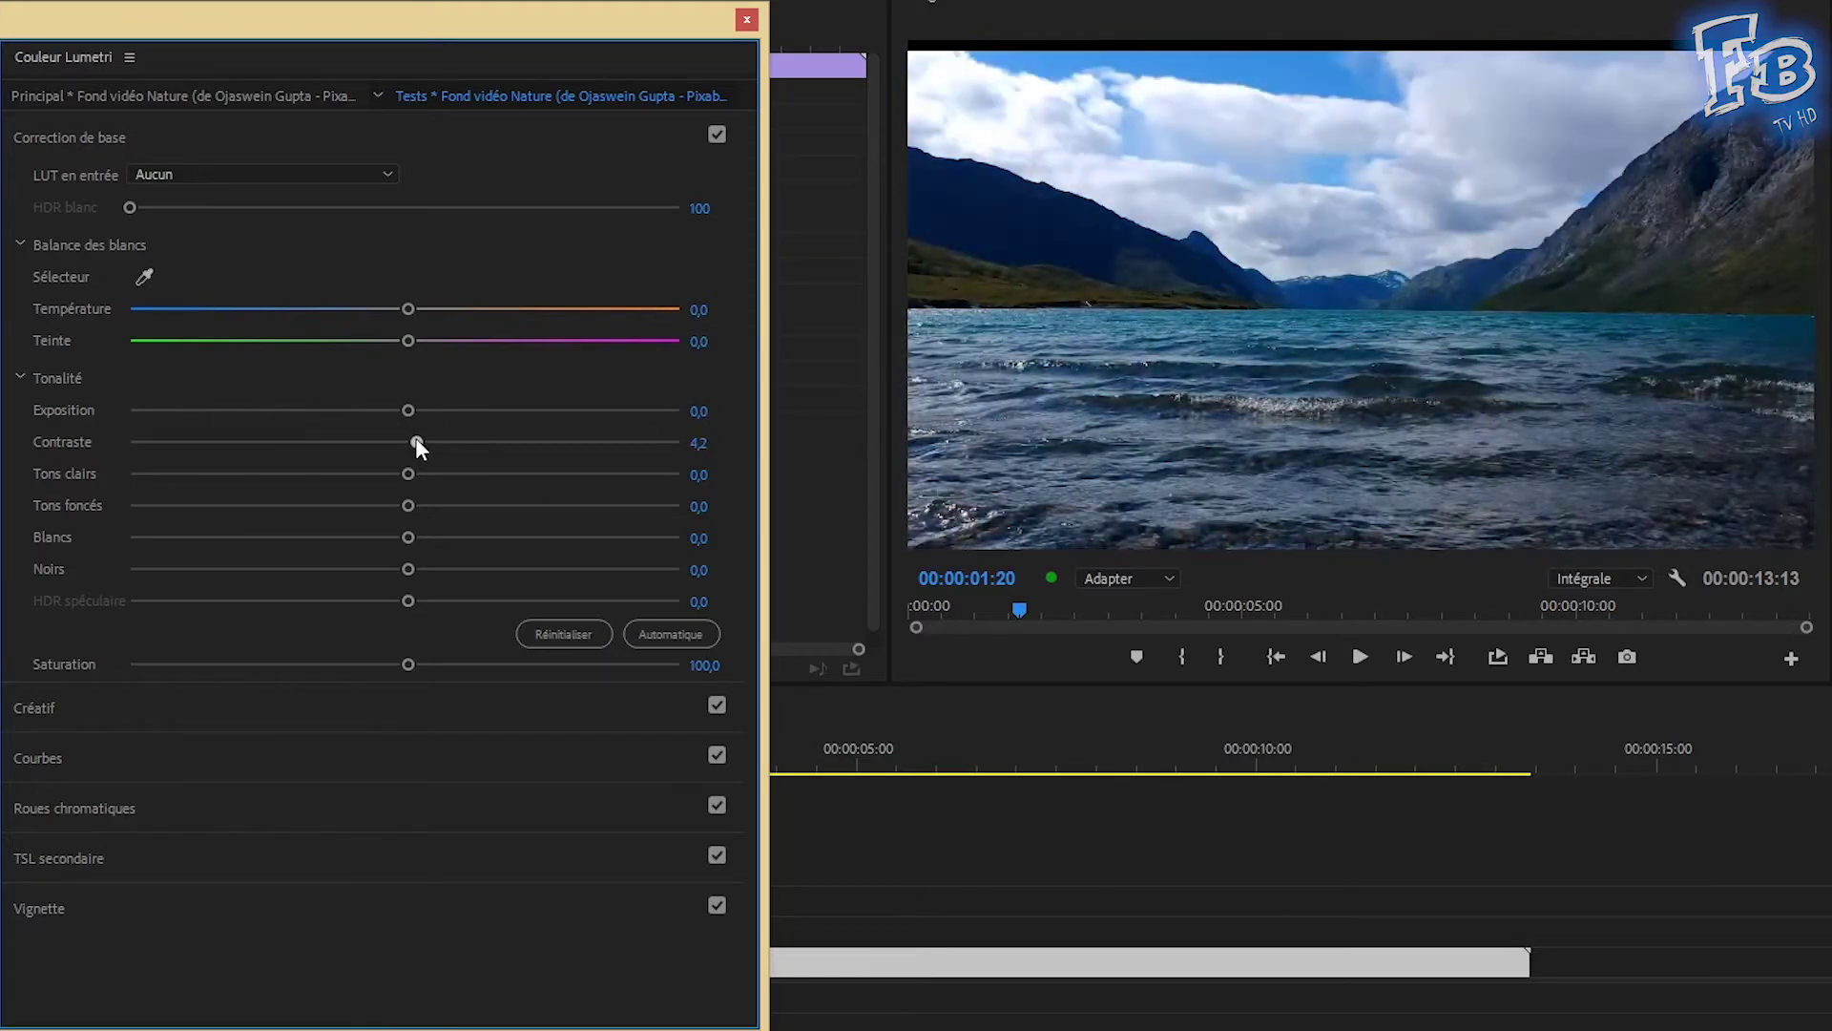
{"action": "left_click_drag", "start_coordinate": [768, 408], "coordinate": [188, 456]}
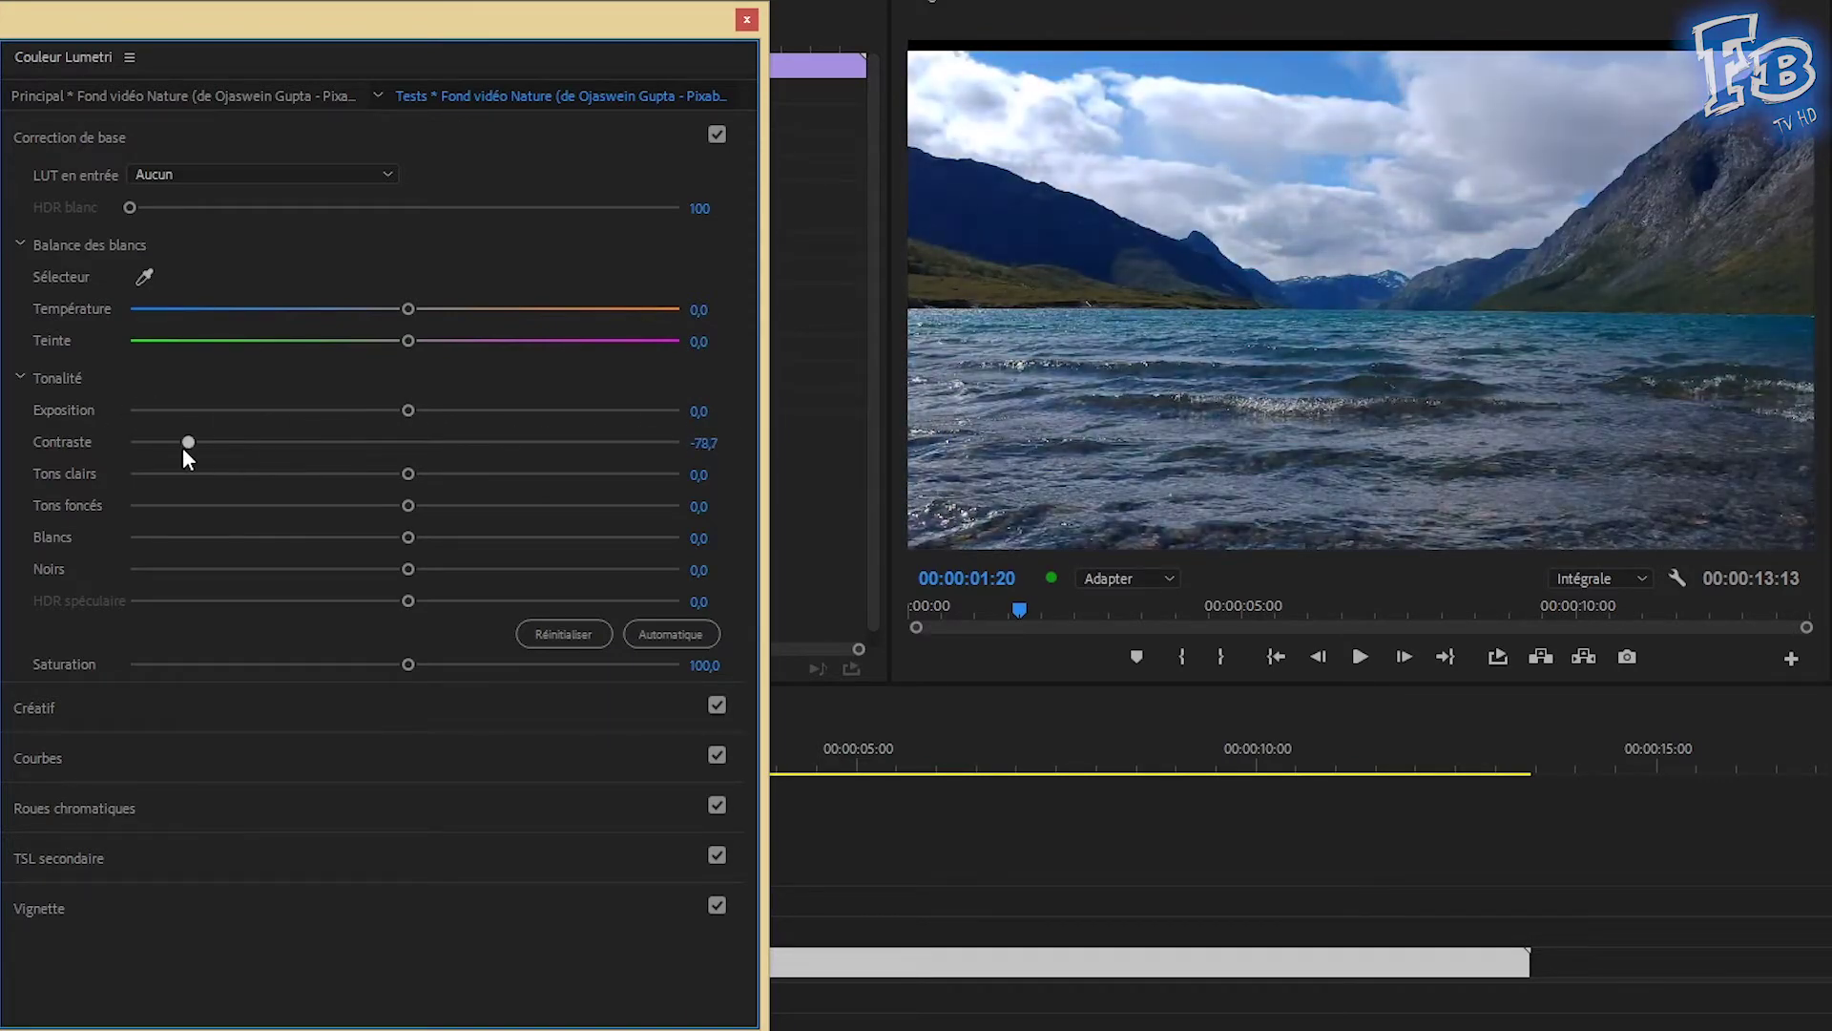
{"action": "double_click", "coordinate": [130, 442]}
{"action": "mouse_move", "coordinate": [408, 474]}
{"action": "left_mouse_down"}
{"action": "mouse_move", "coordinate": [270, 467]}
{"action": "mouse_move", "coordinate": [698, 473]}
{"action": "left_mouse_up"}
{"action": "double_click", "coordinate": [680, 474]}
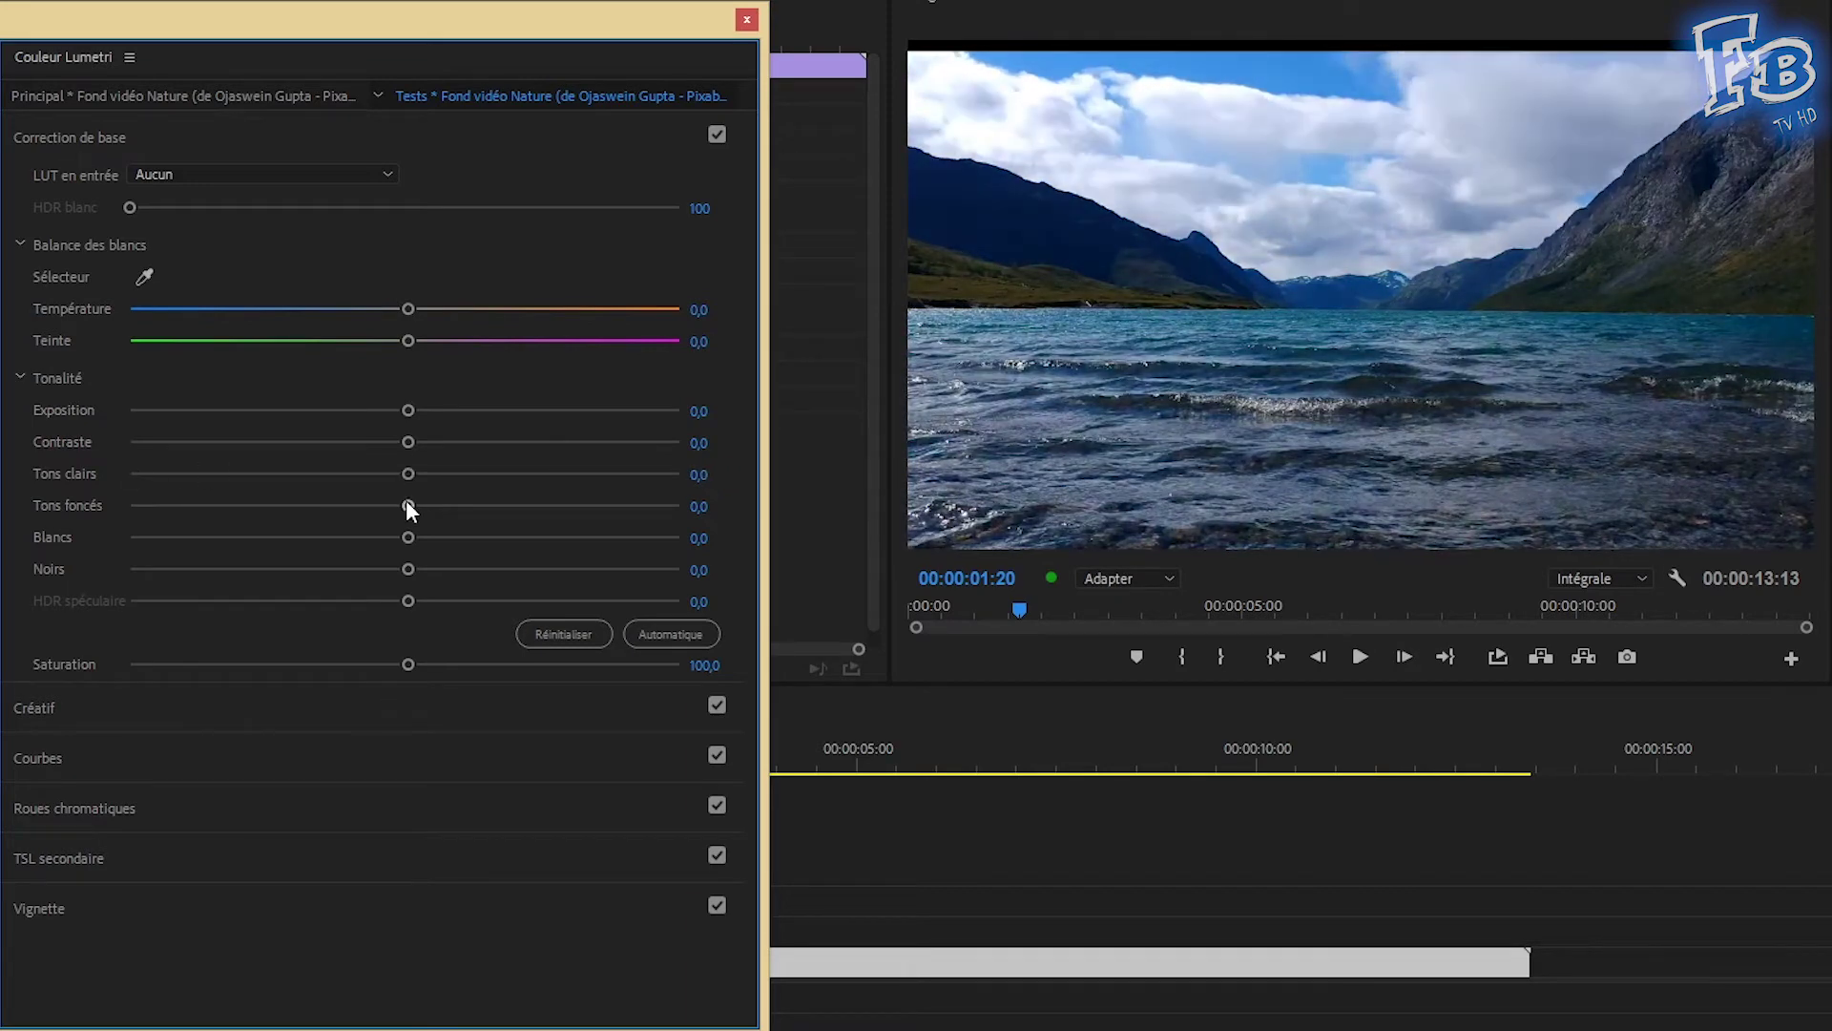
{"action": "left_click_drag", "start_coordinate": [408, 505], "coordinate": [725, 490]}
{"action": "left_click_drag", "start_coordinate": [593, 477], "coordinate": [167, 504]}
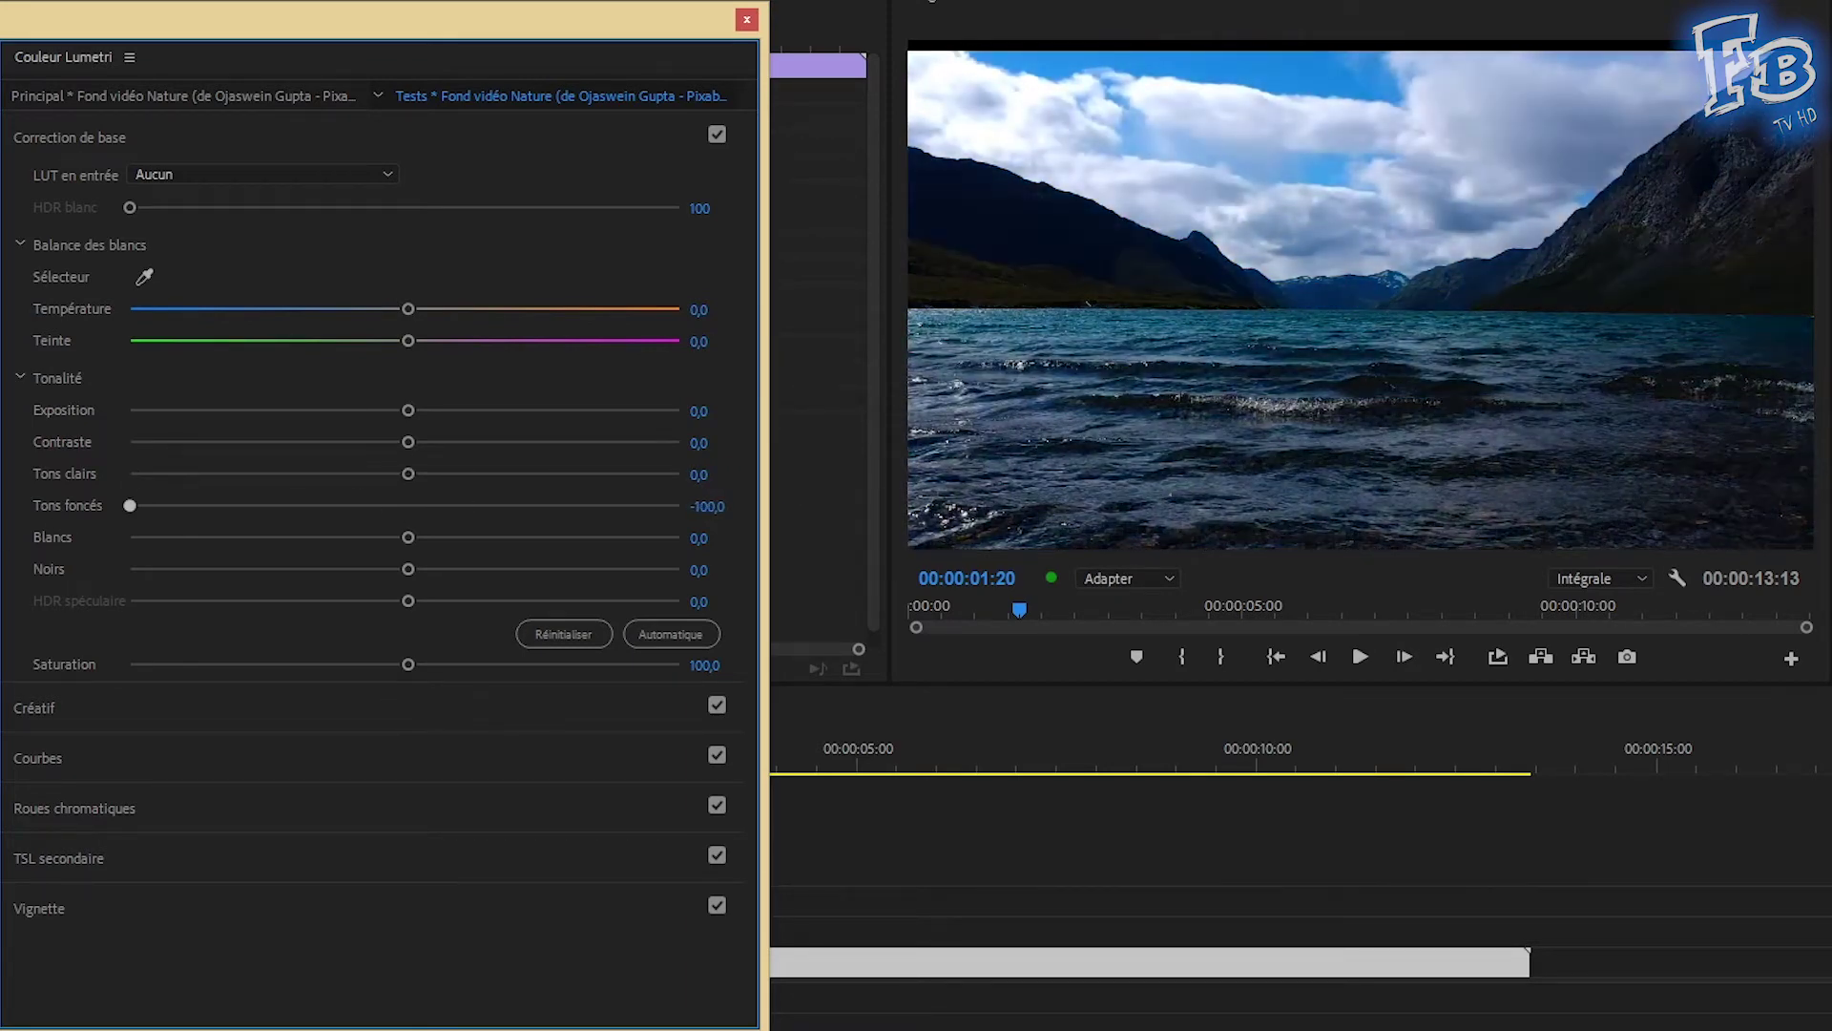
{"action": "double_click", "coordinate": [131, 505]}
Test Whites, Blacks and HDR Specular, resetting each back to zero.
{"action": "left_click_drag", "start_coordinate": [409, 537], "coordinate": [818, 521]}
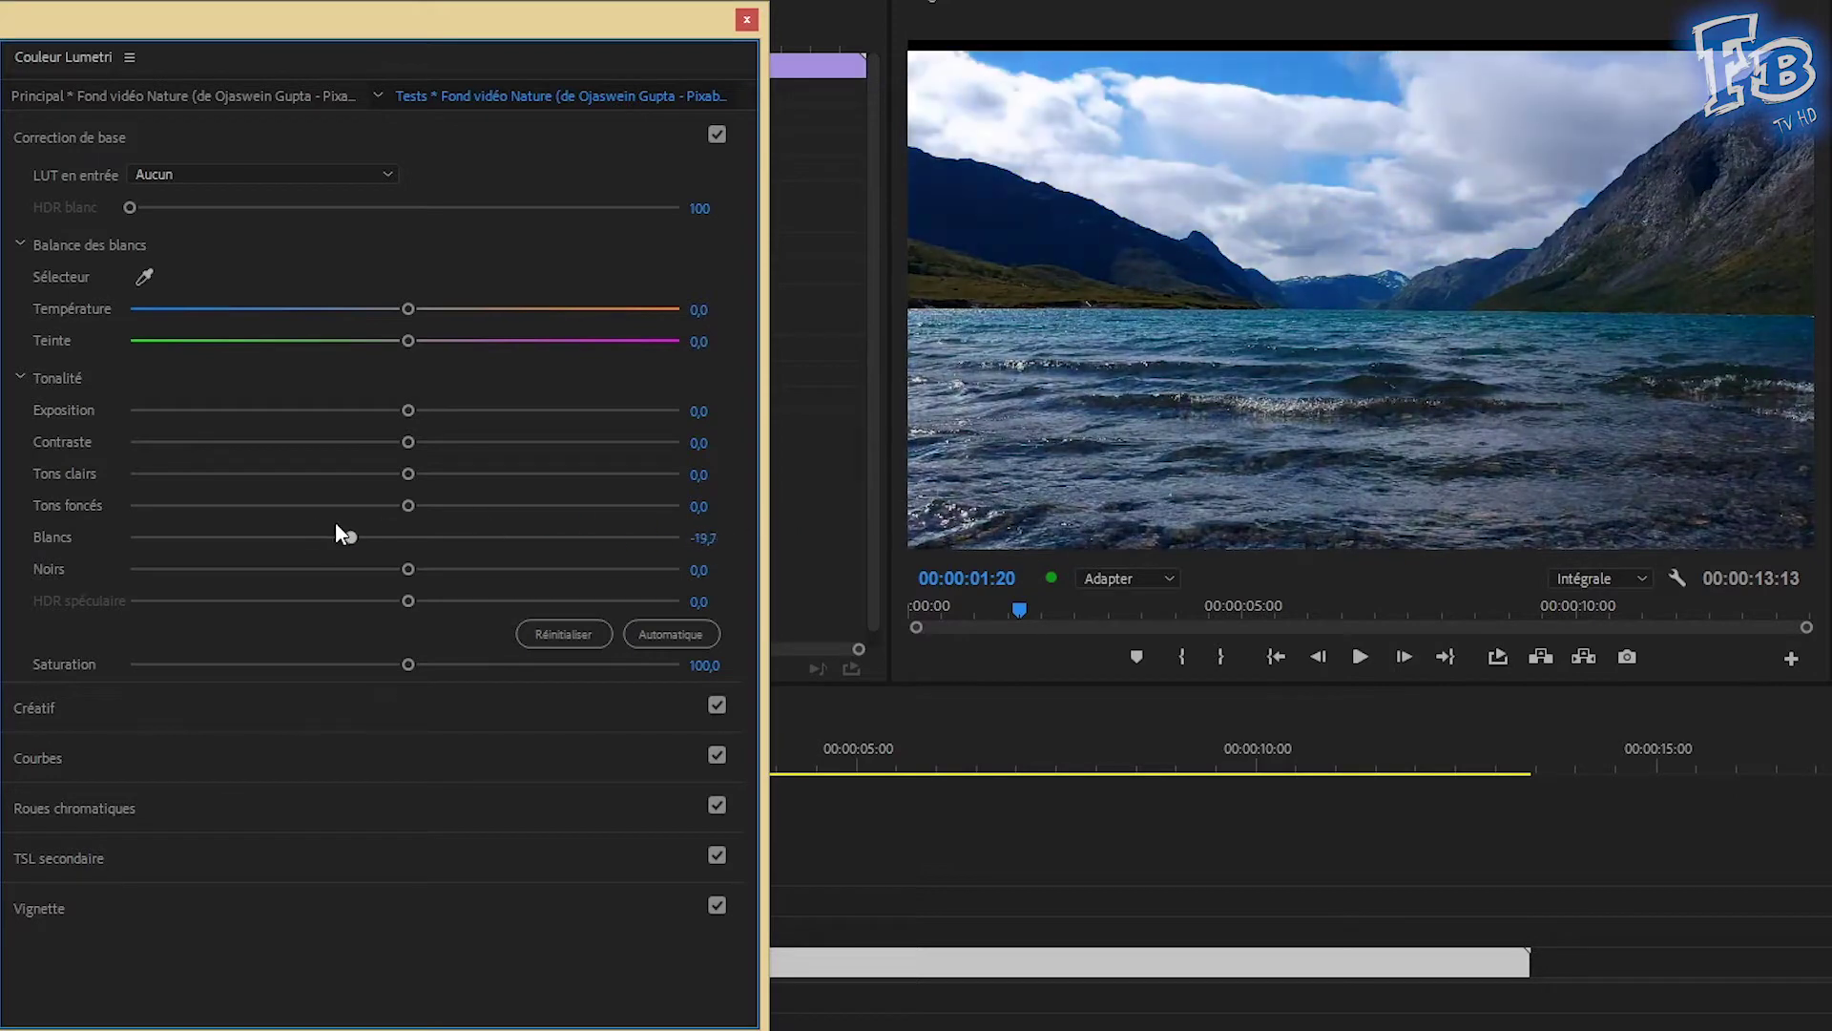
{"action": "double_click", "coordinate": [680, 538]}
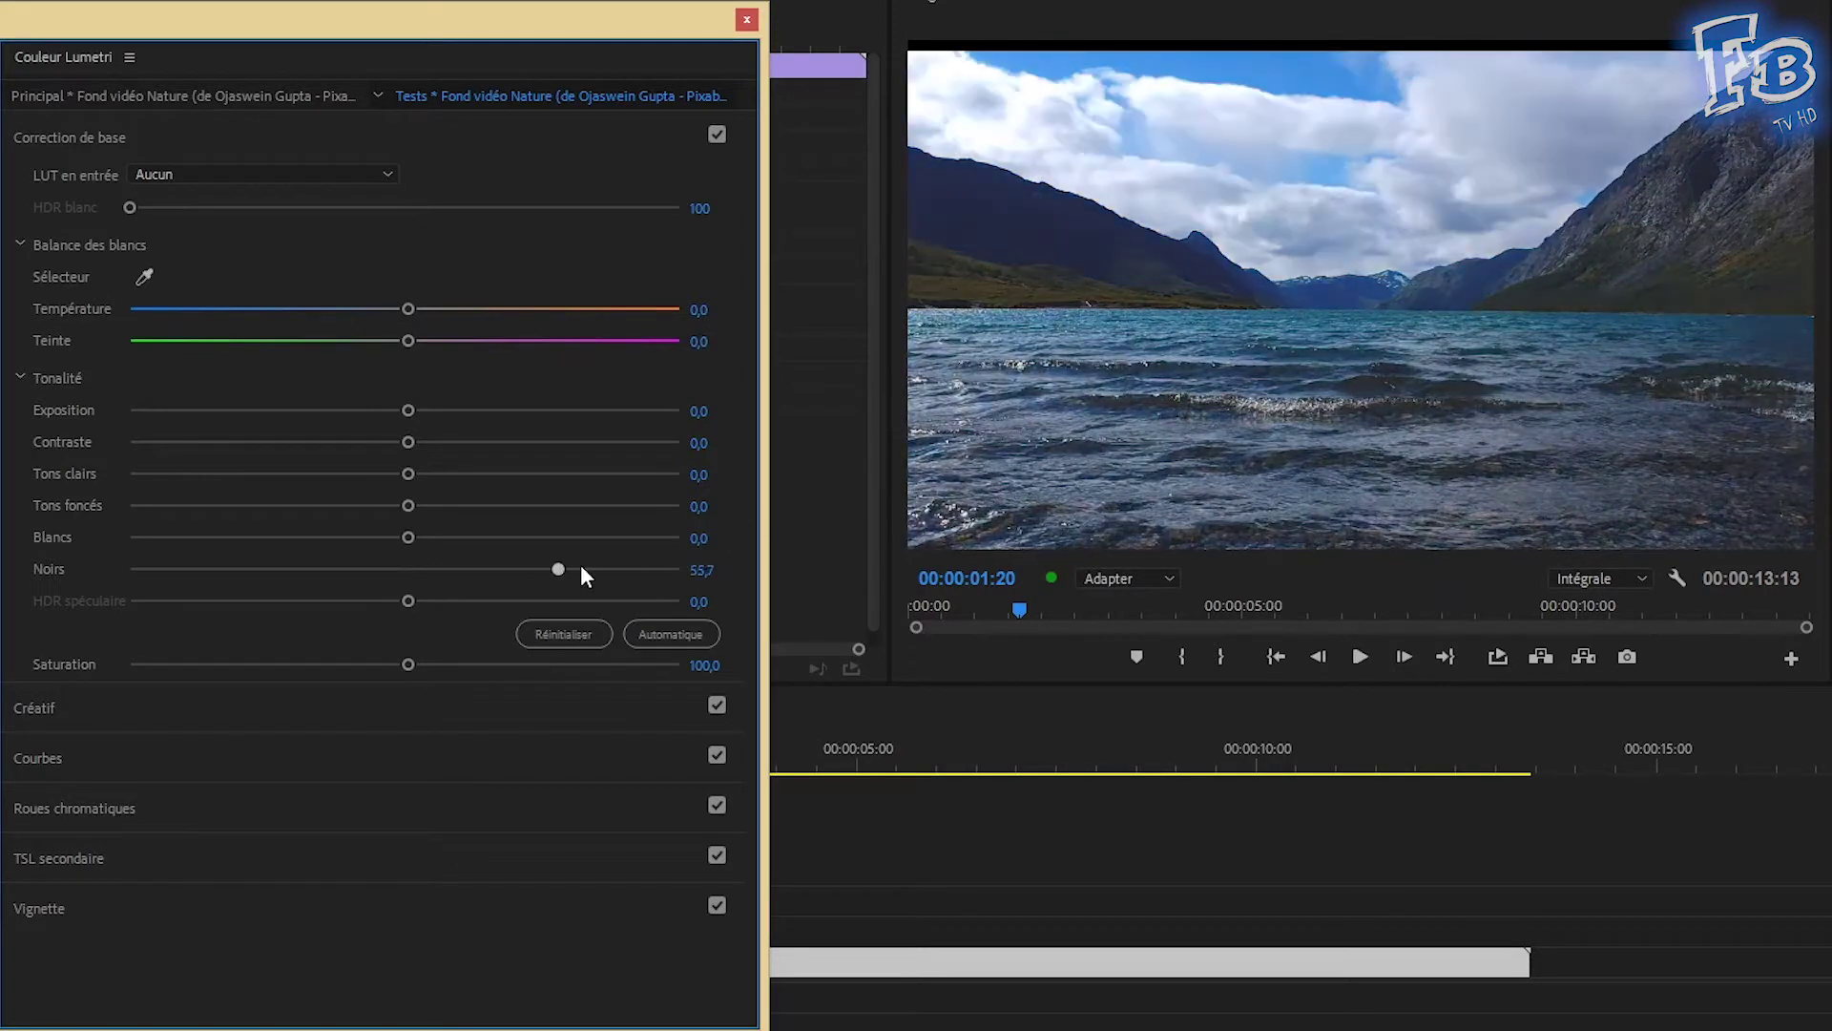
{"action": "left_click_drag", "start_coordinate": [408, 568], "coordinate": [680, 568]}
{"action": "double_click", "coordinate": [679, 569]}
{"action": "left_click_drag", "start_coordinate": [408, 602], "coordinate": [186, 603]}
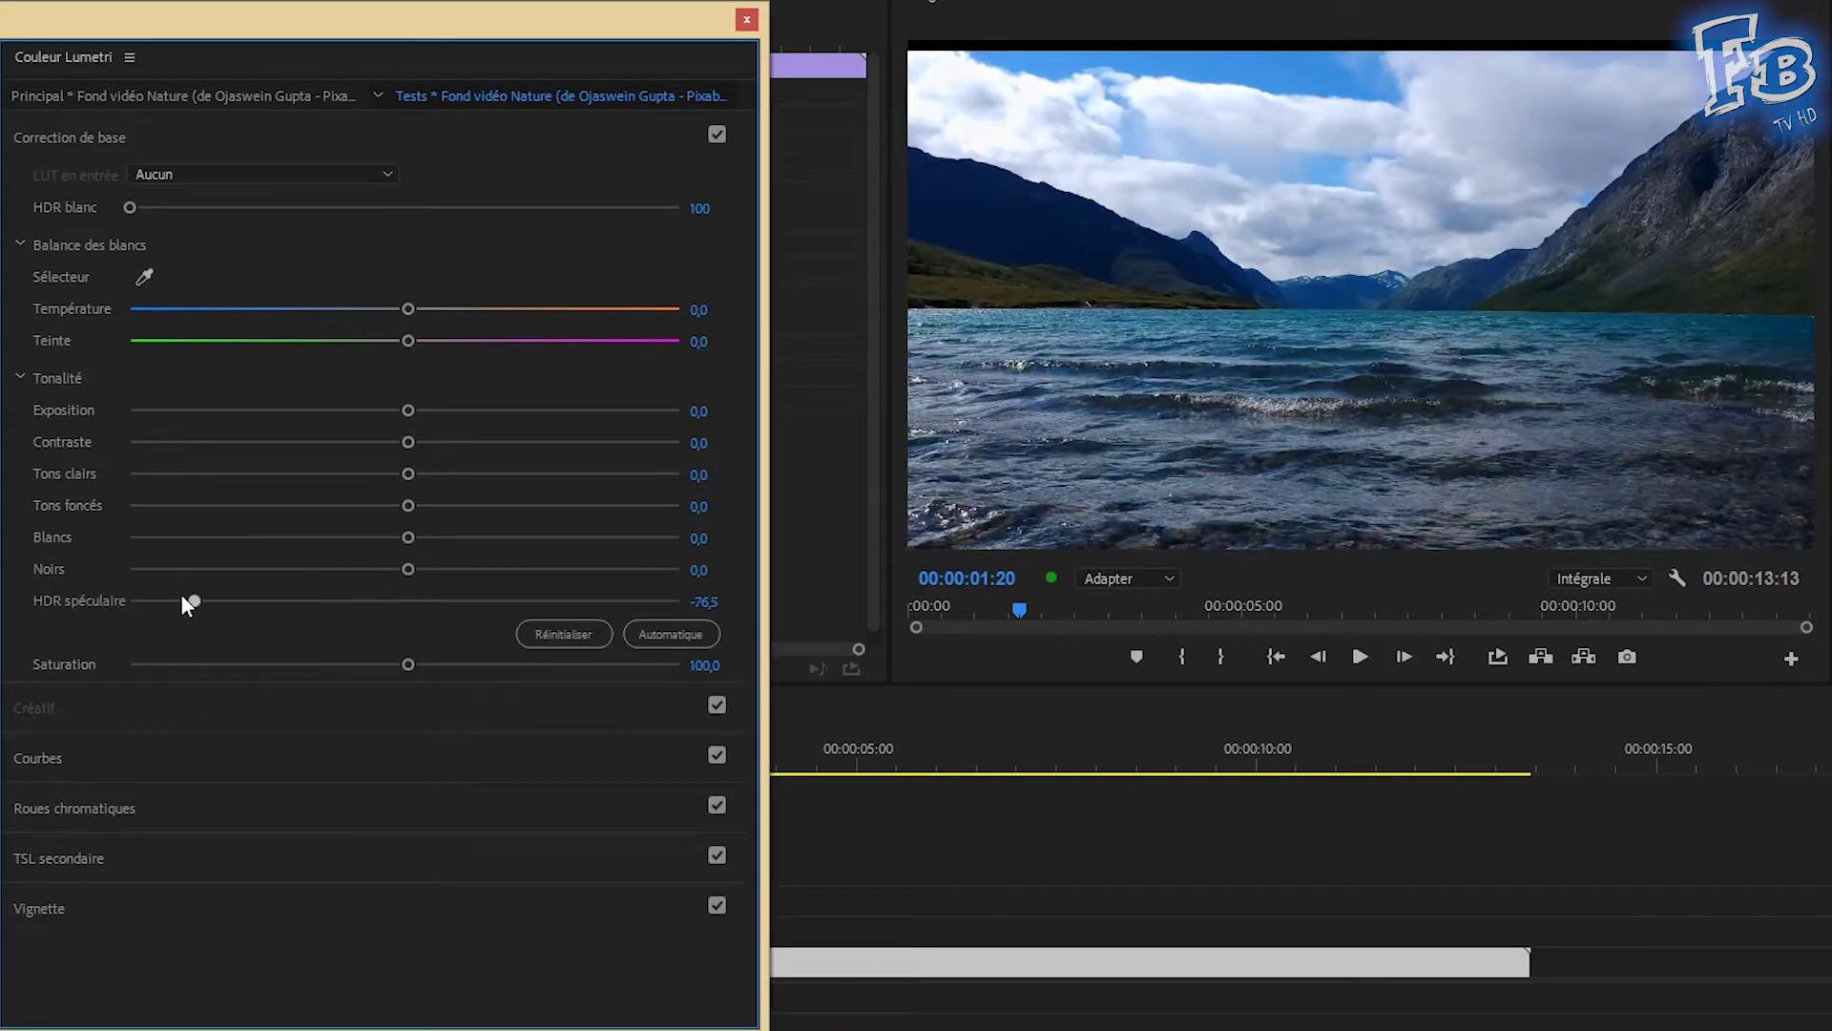
{"action": "double_click", "coordinate": [586, 599]}
Drop Saturation to 0, try Auto, then Reset, and collapse Basic Correction.
{"action": "left_click_drag", "start_coordinate": [408, 665], "coordinate": [409, 666]}
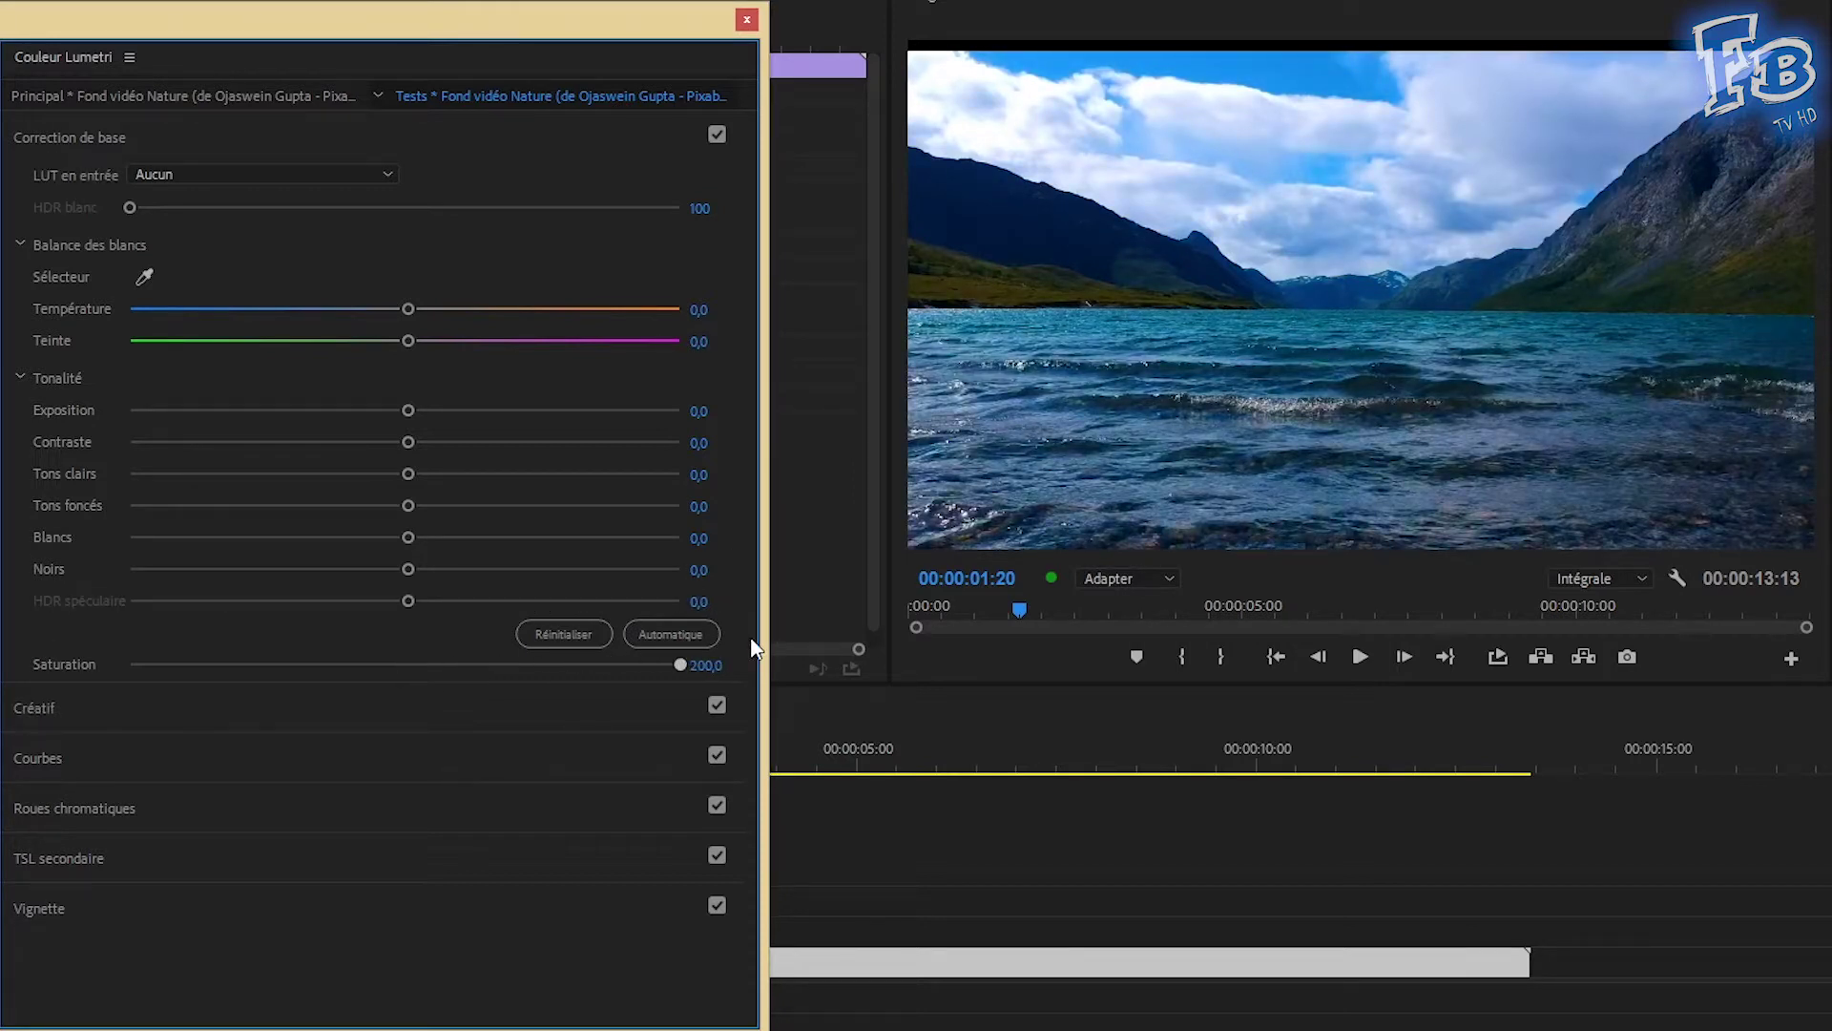
{"action": "left_click_drag", "start_coordinate": [679, 664], "coordinate": [4, 689]}
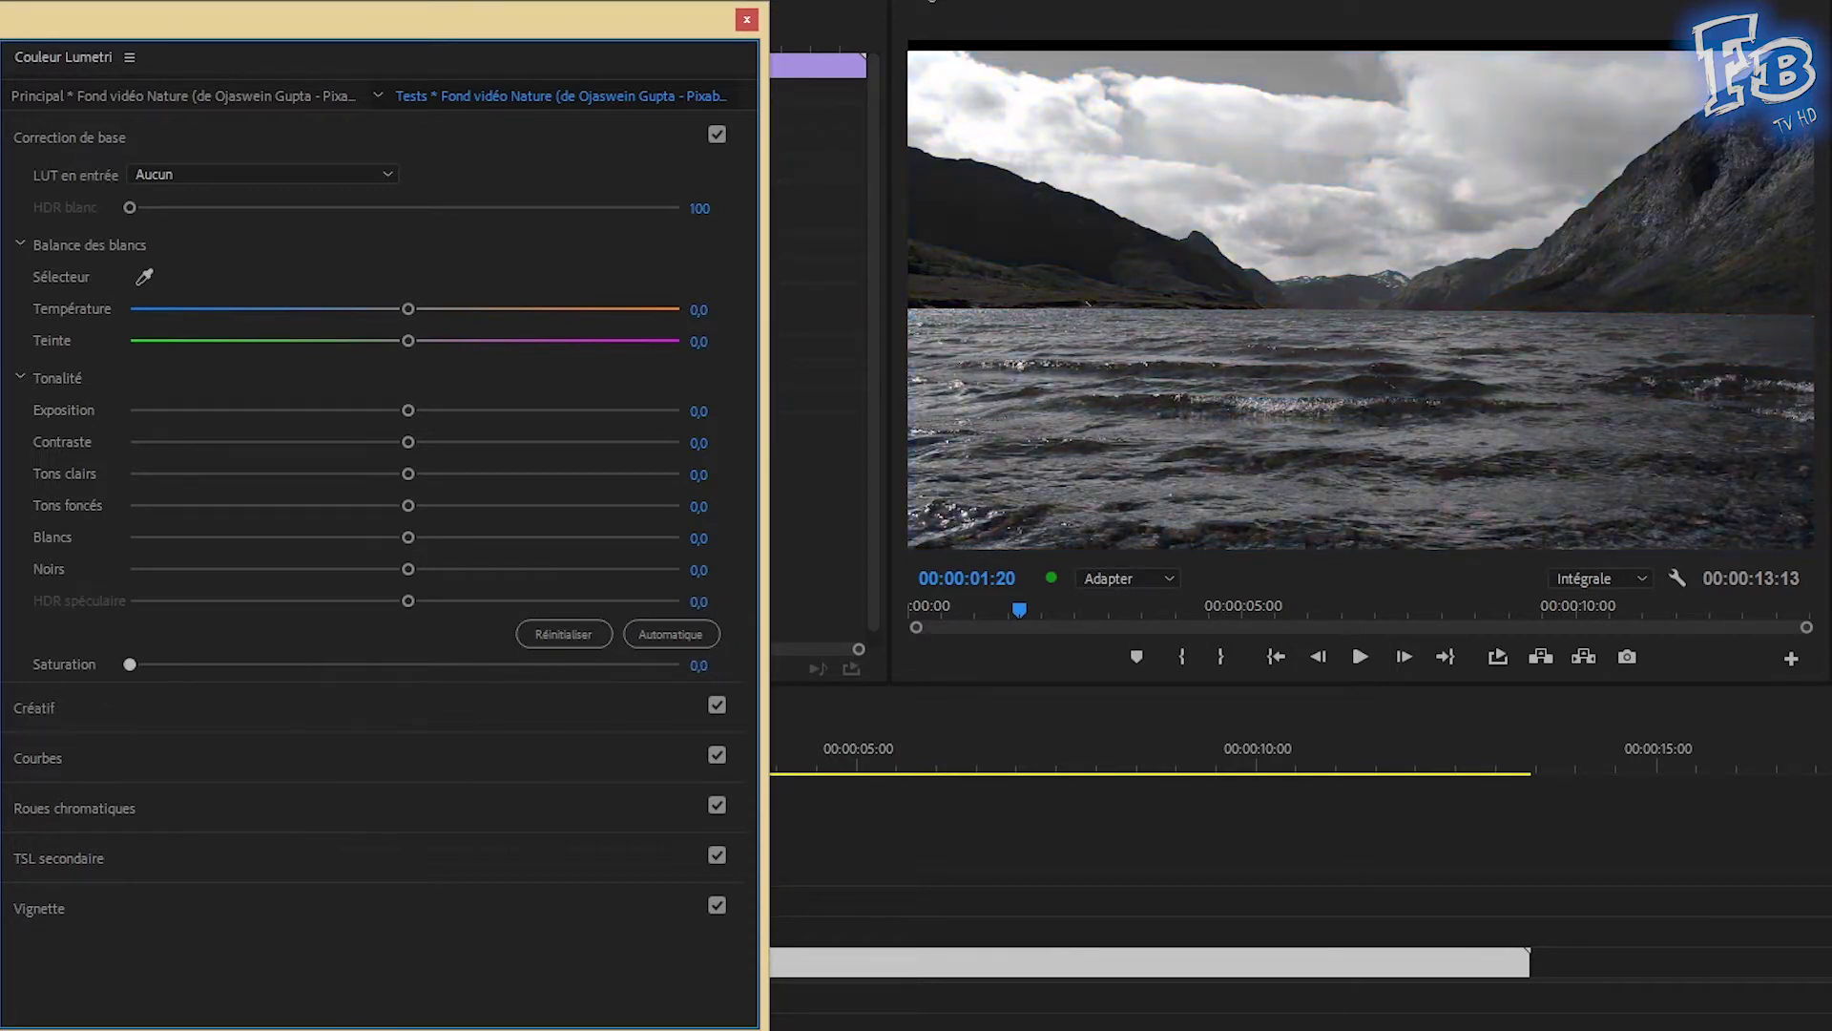
{"action": "left_click", "coordinate": [662, 631]}
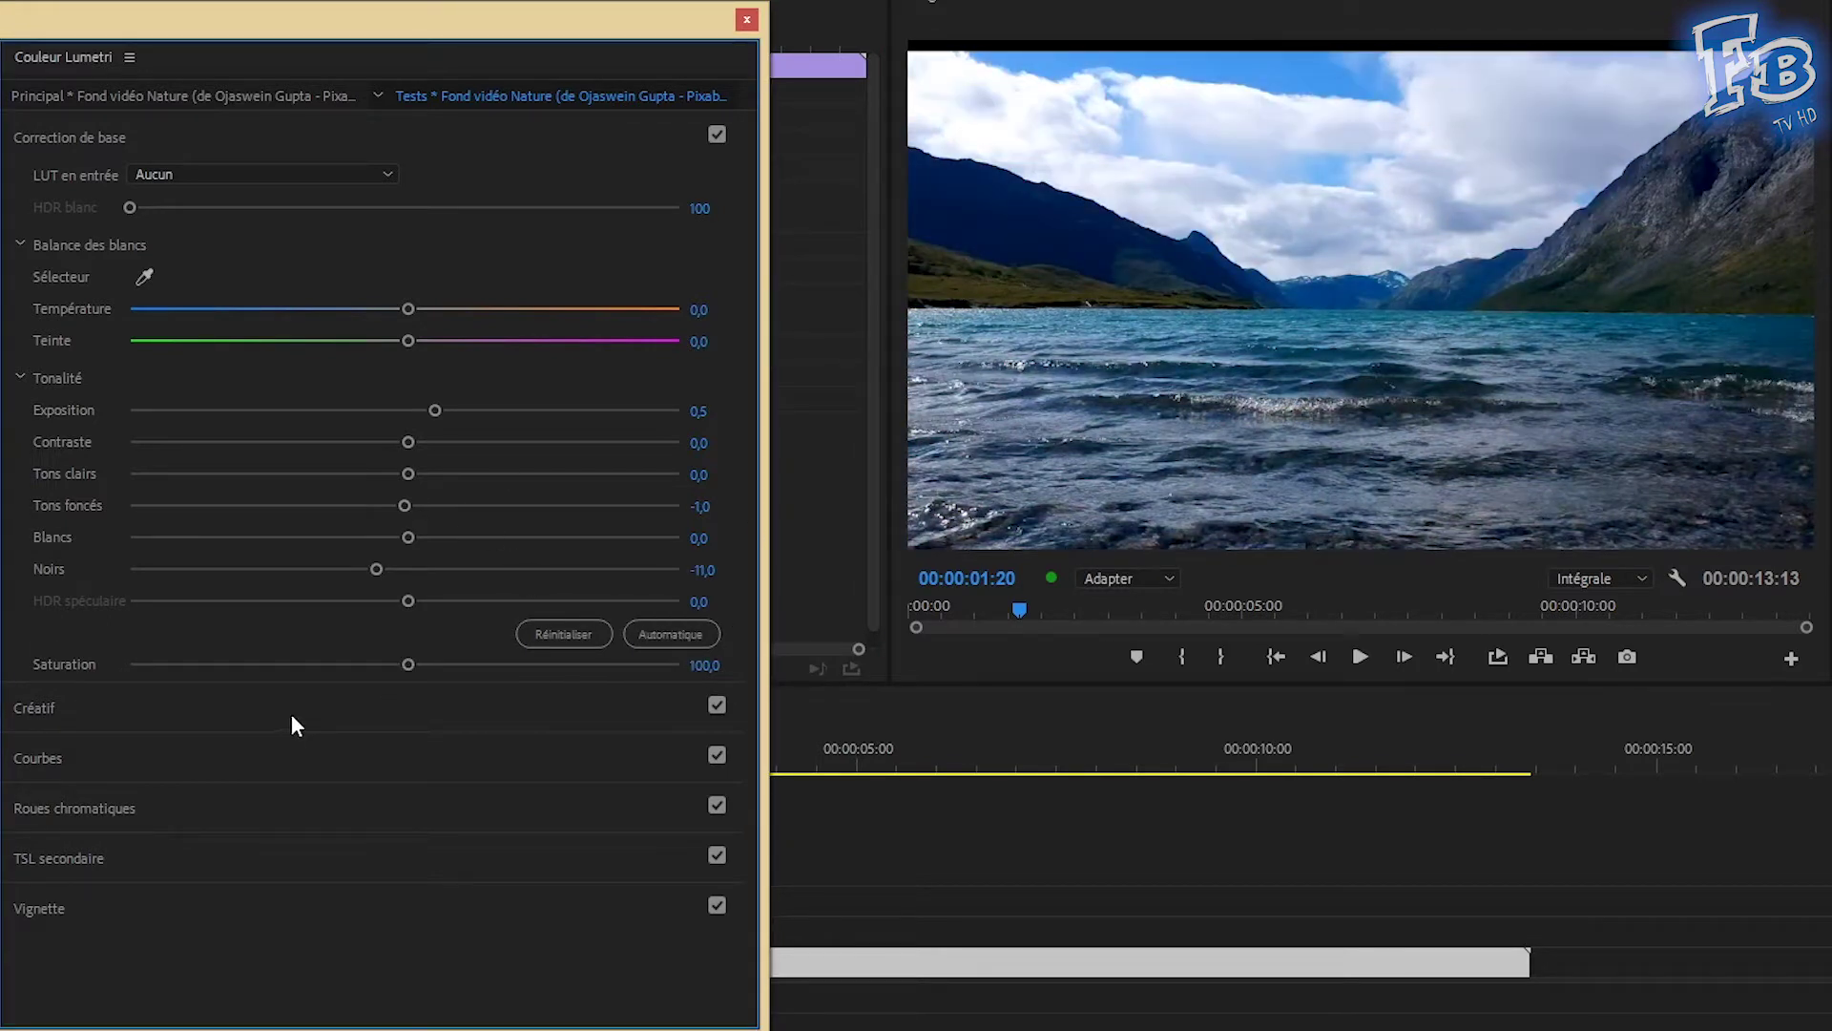
{"action": "left_click", "coordinate": [554, 635]}
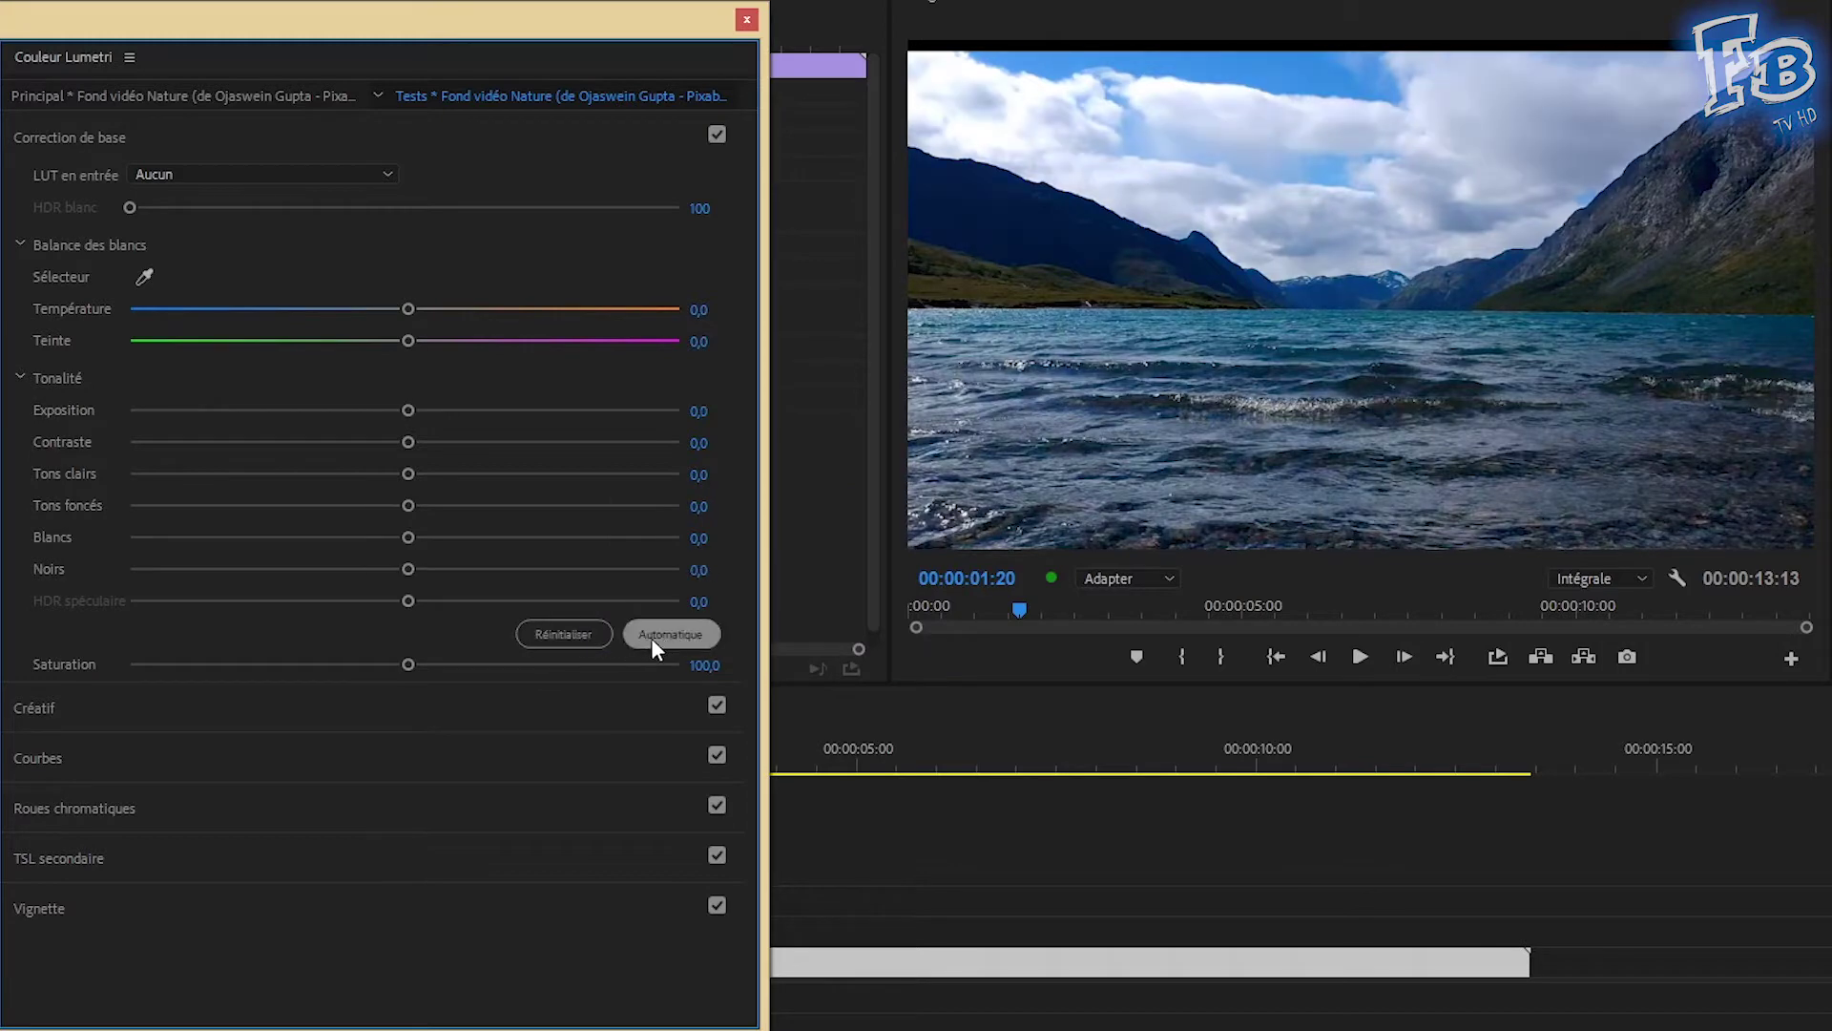
{"action": "left_click", "coordinate": [662, 635]}
{"action": "left_click", "coordinate": [69, 137]}
Try Creative looks such as SL CLEAN KODAK B ULTRASOFT and SL BLUE COLD, adjusting Intensity.
{"action": "left_click", "coordinate": [50, 191]}
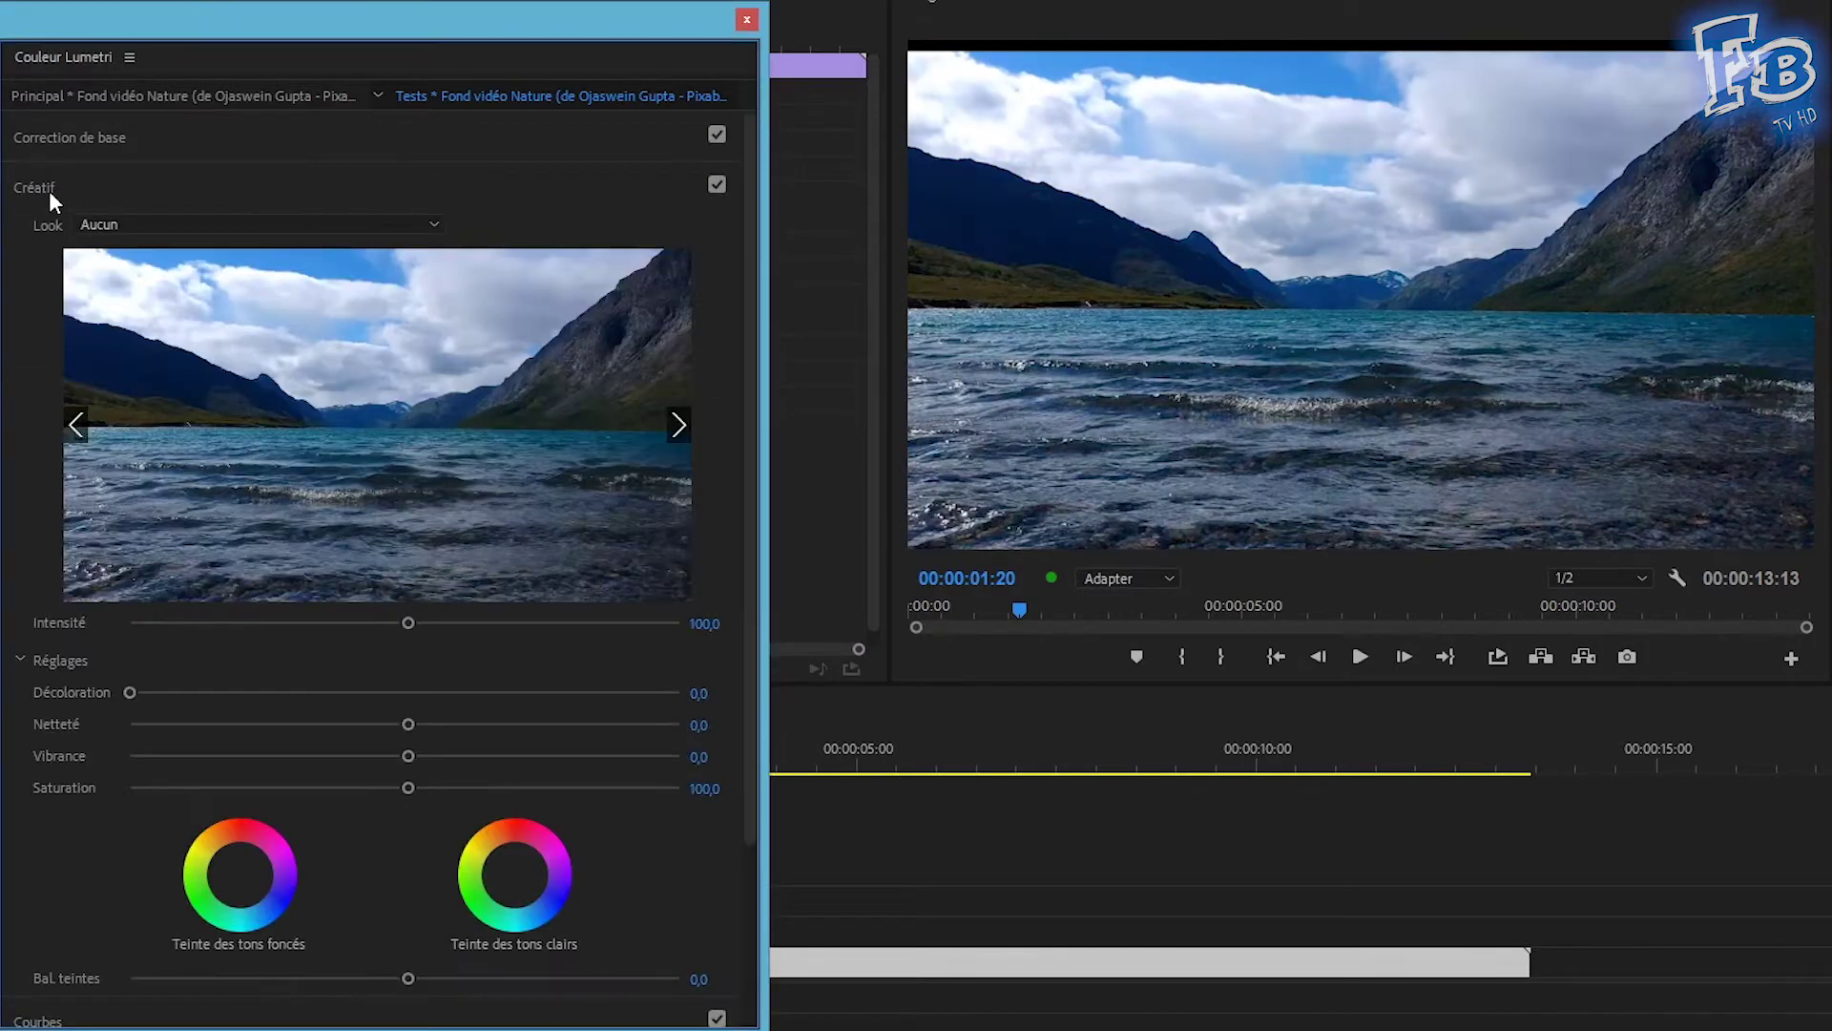
{"action": "left_click", "coordinate": [162, 225]}
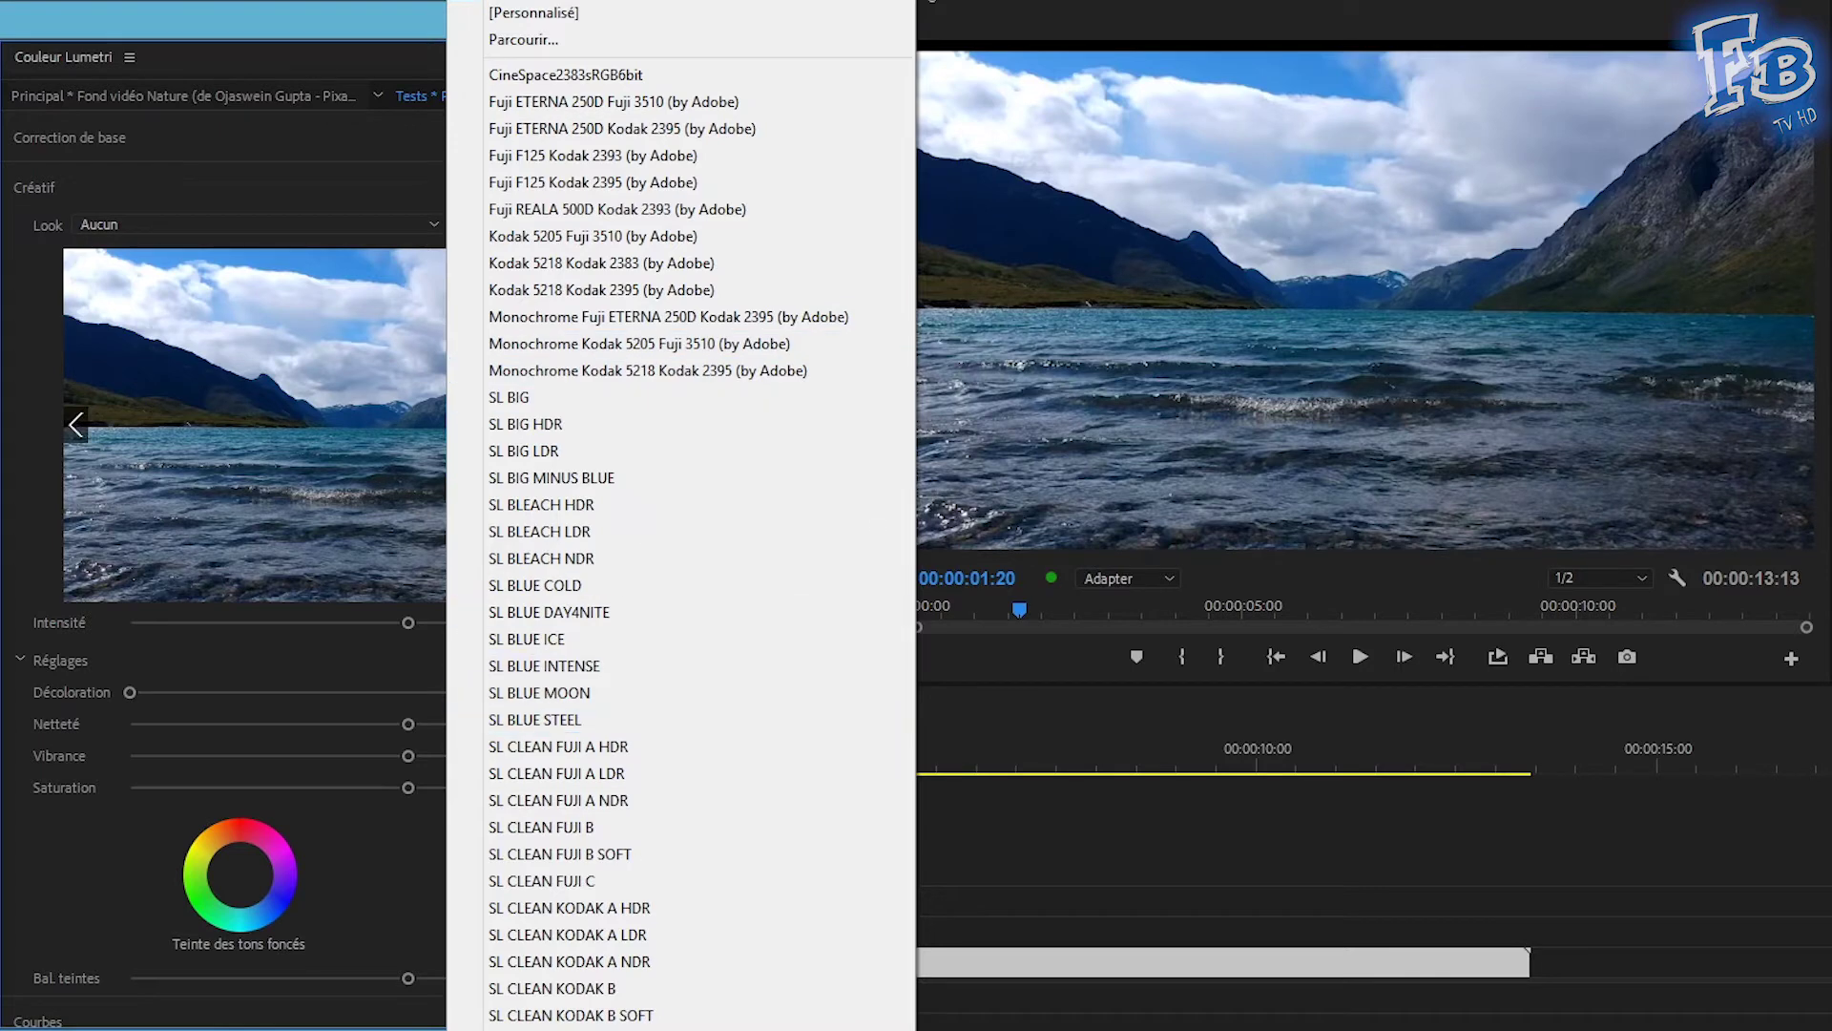
{"action": "scroll", "coordinate": [699, 516], "scroll_direction": "down", "scroll_amount": 1}
{"action": "scroll", "coordinate": [699, 515], "scroll_direction": "down", "scroll_amount": 2}
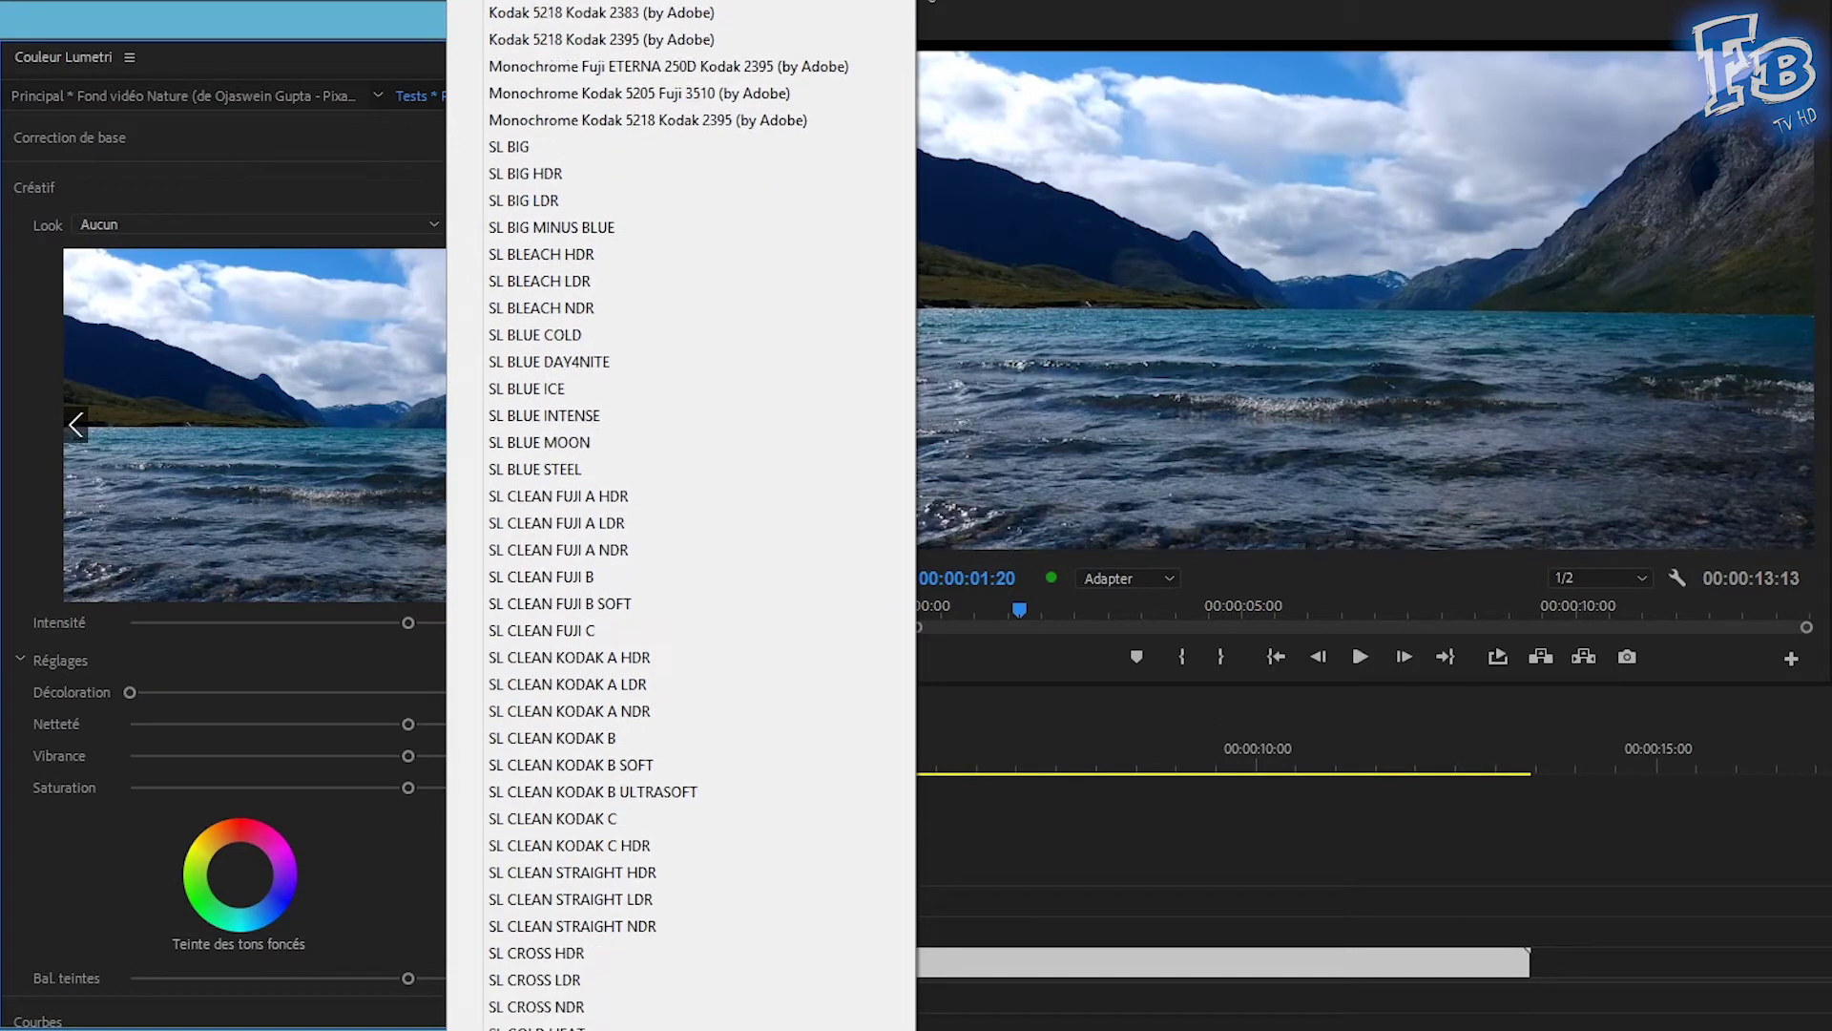
{"action": "scroll", "coordinate": [699, 516], "scroll_direction": "down", "scroll_amount": 2}
{"action": "left_click", "coordinate": [544, 604]}
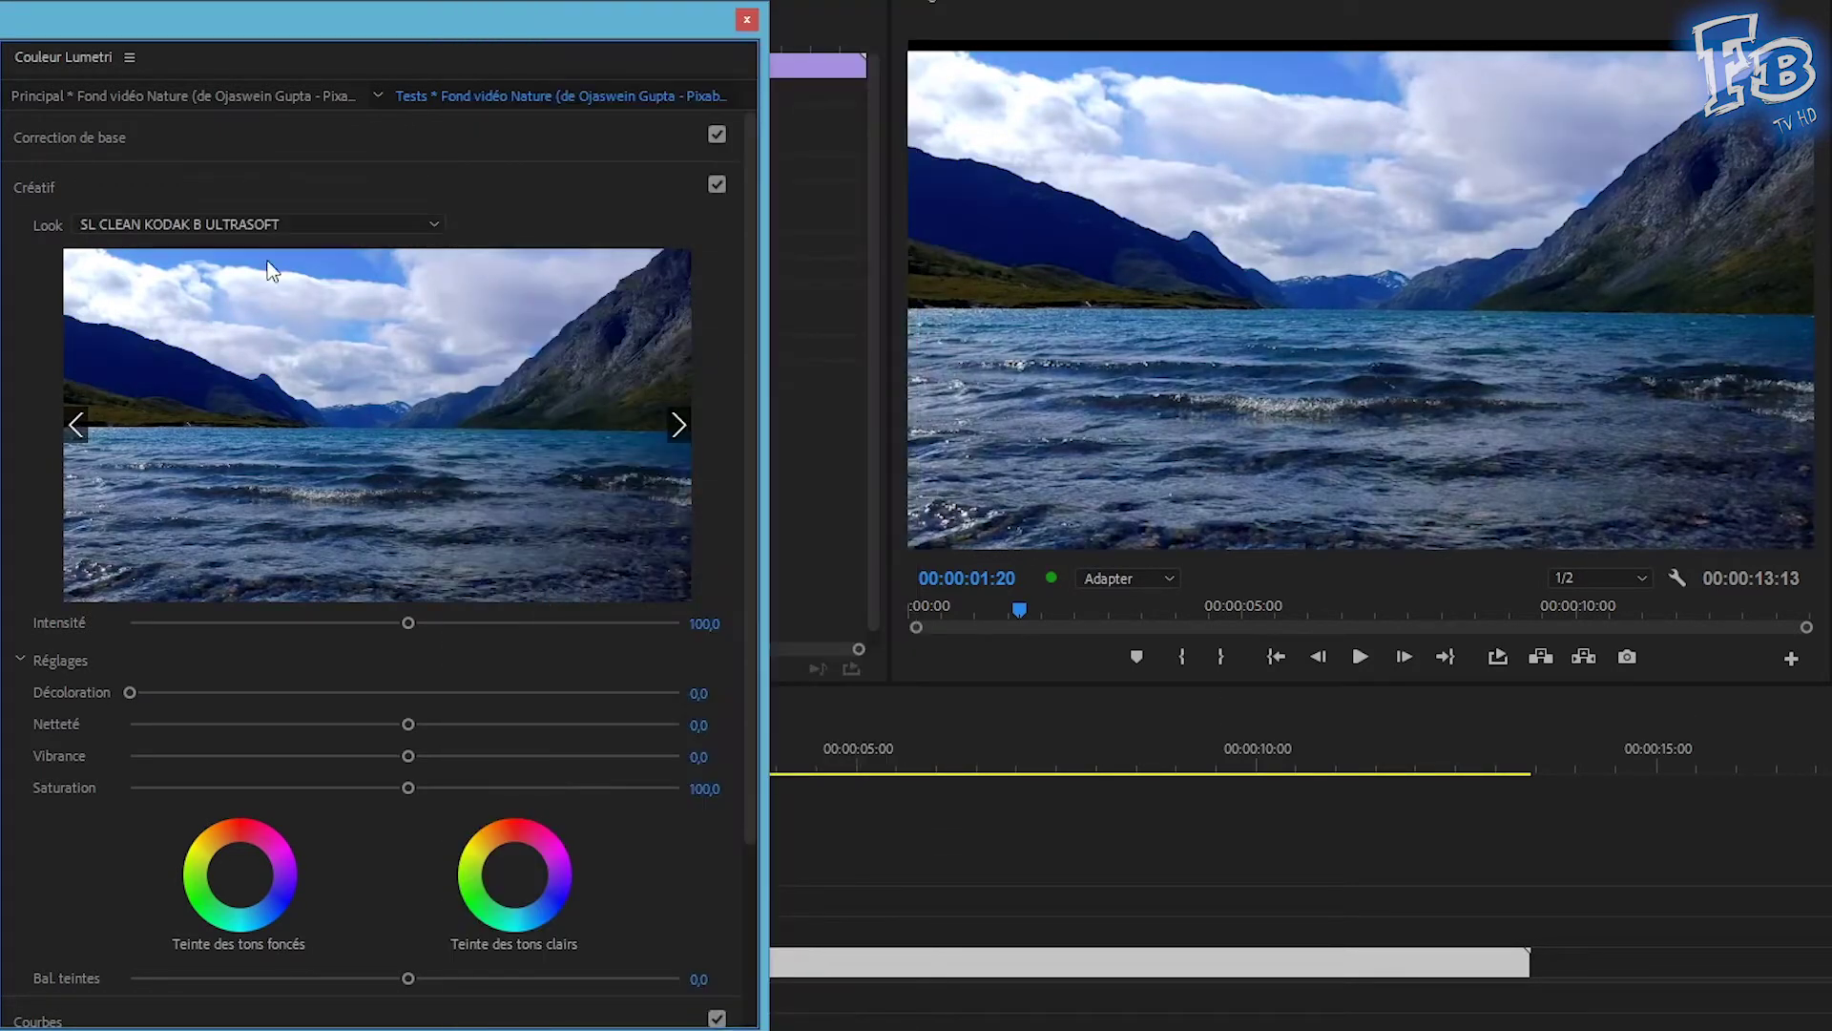
{"action": "scroll", "coordinate": [303, 215], "scroll_direction": "down", "scroll_amount": 1}
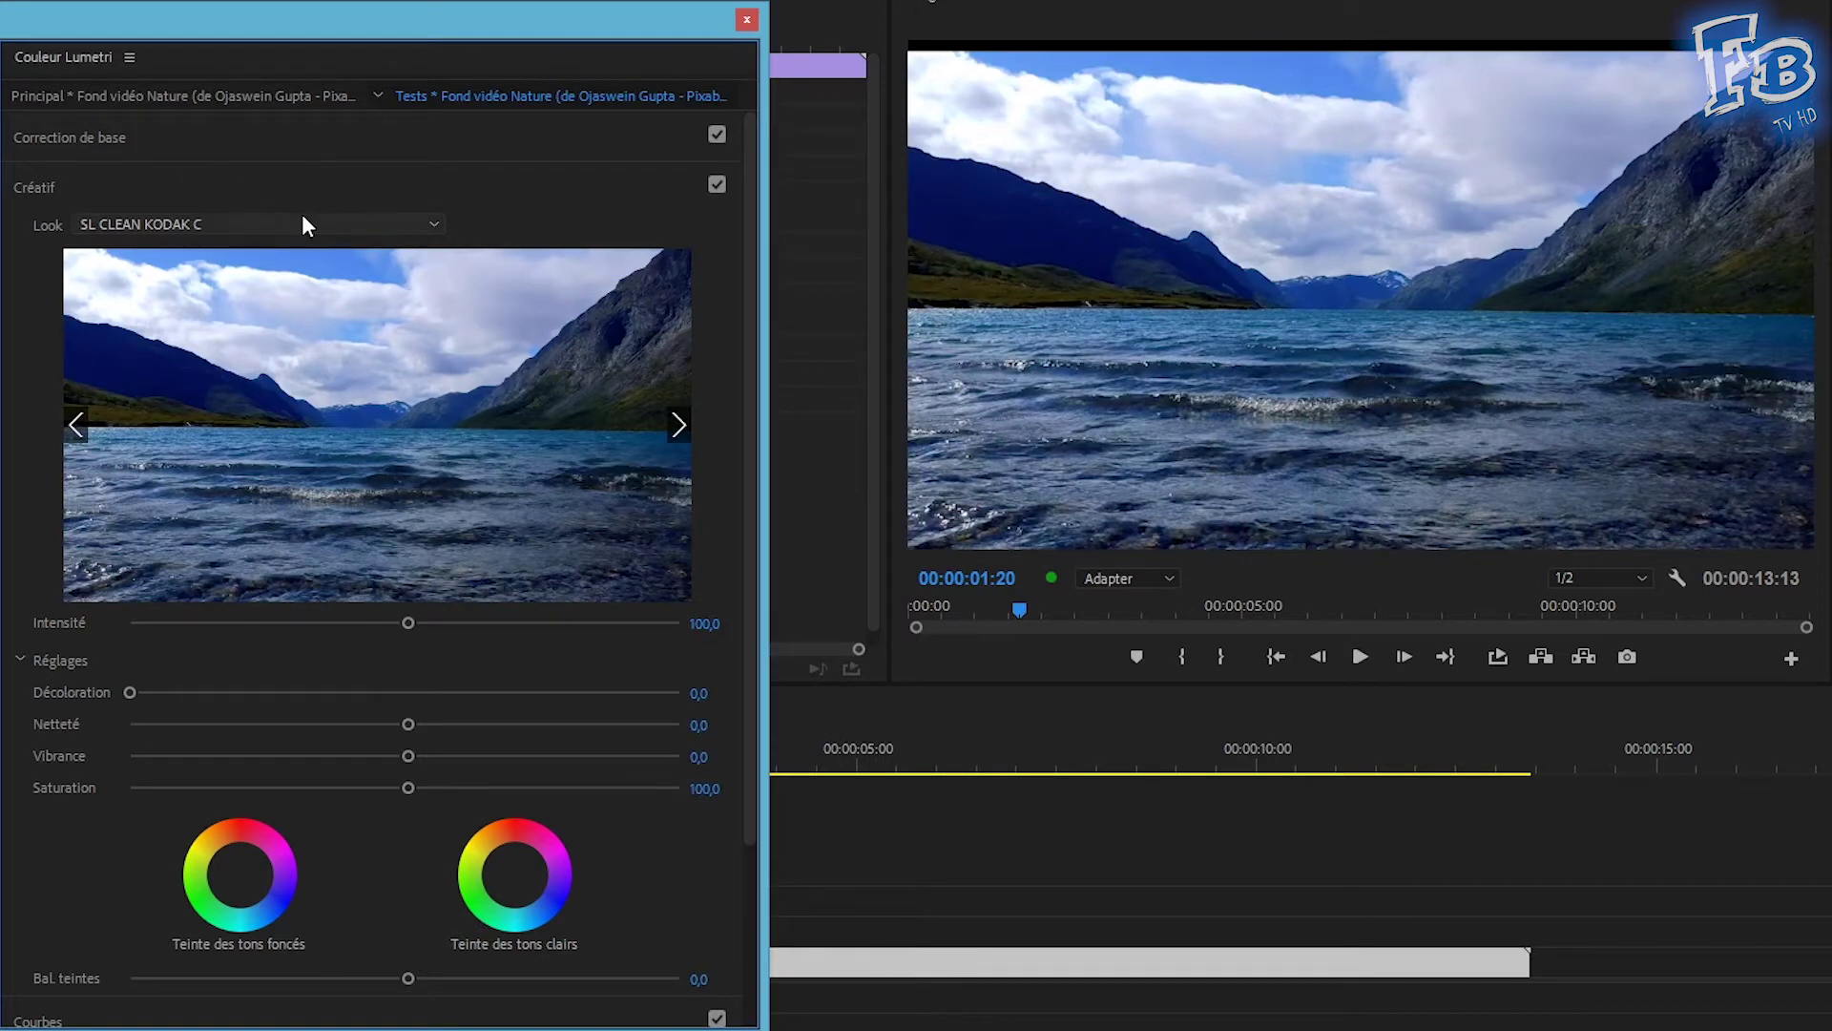
{"action": "scroll", "coordinate": [302, 224], "scroll_direction": "up", "scroll_amount": 3}
{"action": "scroll", "coordinate": [302, 224], "scroll_direction": "up", "scroll_amount": 3}
{"action": "left_click_drag", "start_coordinate": [407, 622], "coordinate": [594, 625]}
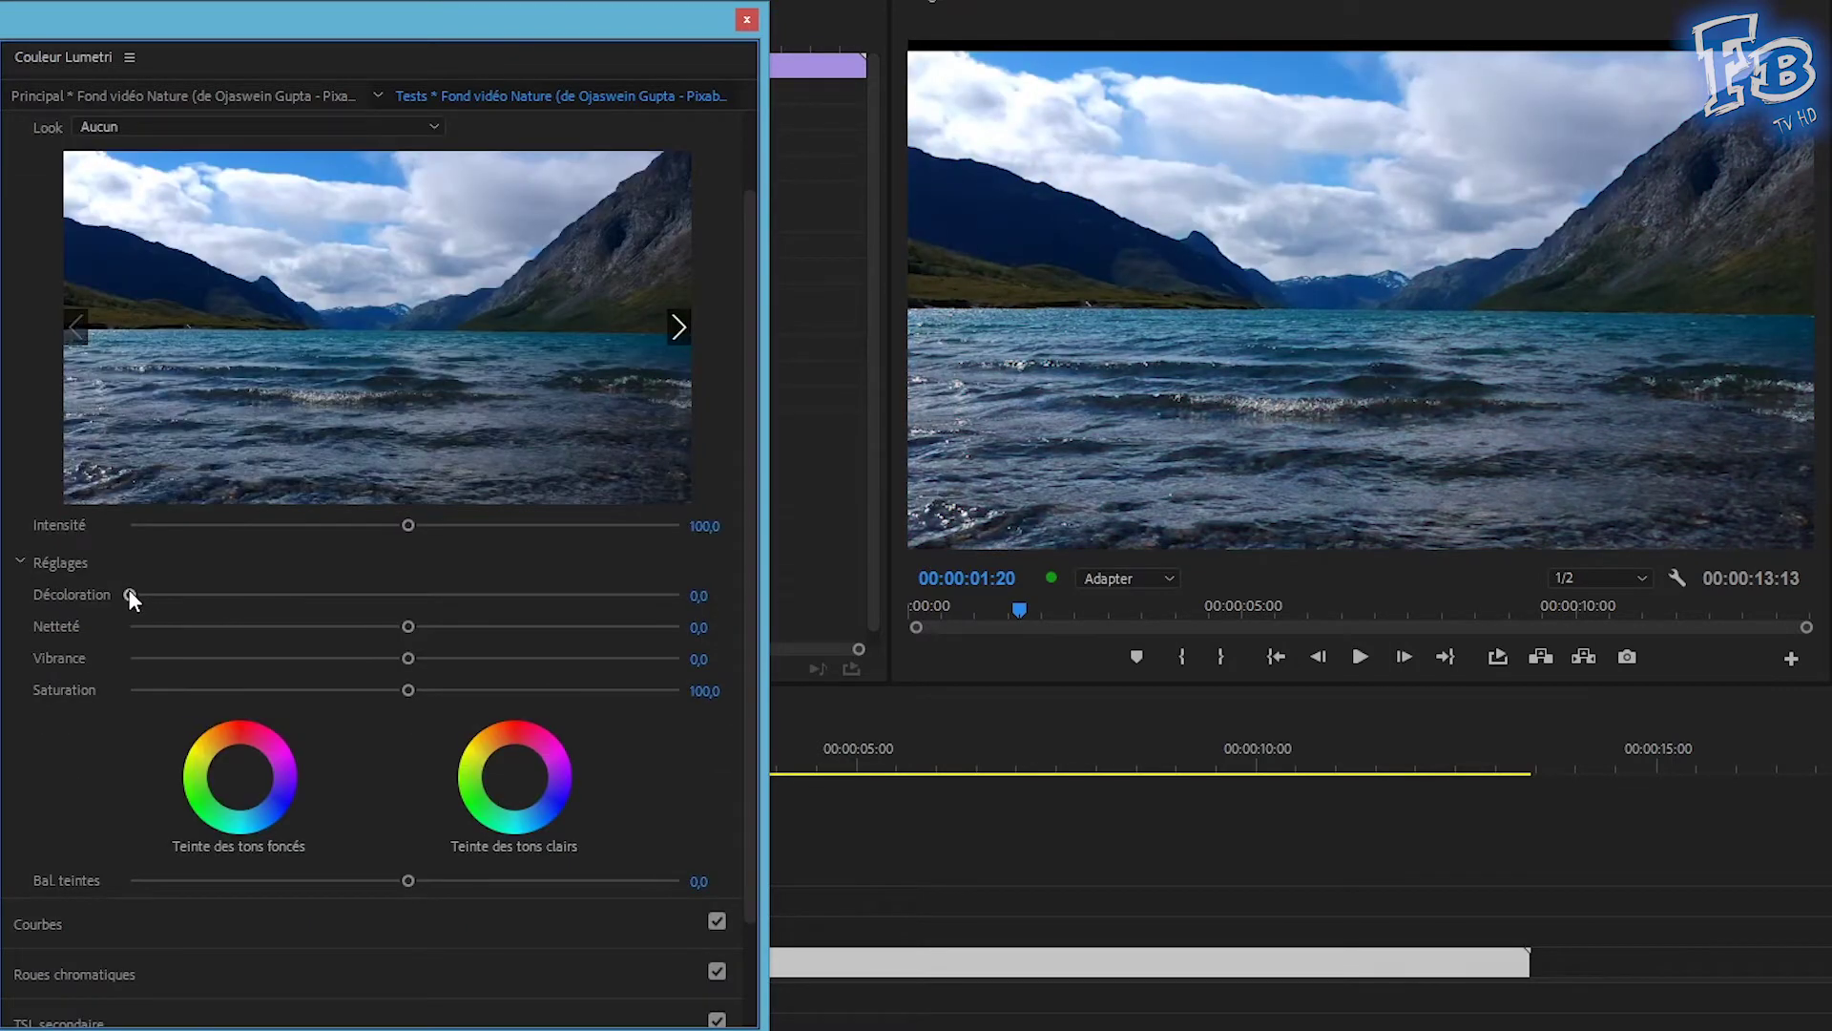
{"action": "mouse_move", "coordinate": [130, 592]}
{"action": "left_mouse_down"}
{"action": "mouse_move", "coordinate": [344, 596]}
{"action": "mouse_move", "coordinate": [130, 595]}
{"action": "left_mouse_up"}
Test Sharpen and Vibrance, set Saturation to 0, and tint the highlights warm pink.
{"action": "left_click_drag", "start_coordinate": [408, 626], "coordinate": [804, 626]}
{"action": "left_click_drag", "start_coordinate": [680, 626], "coordinate": [124, 626]}
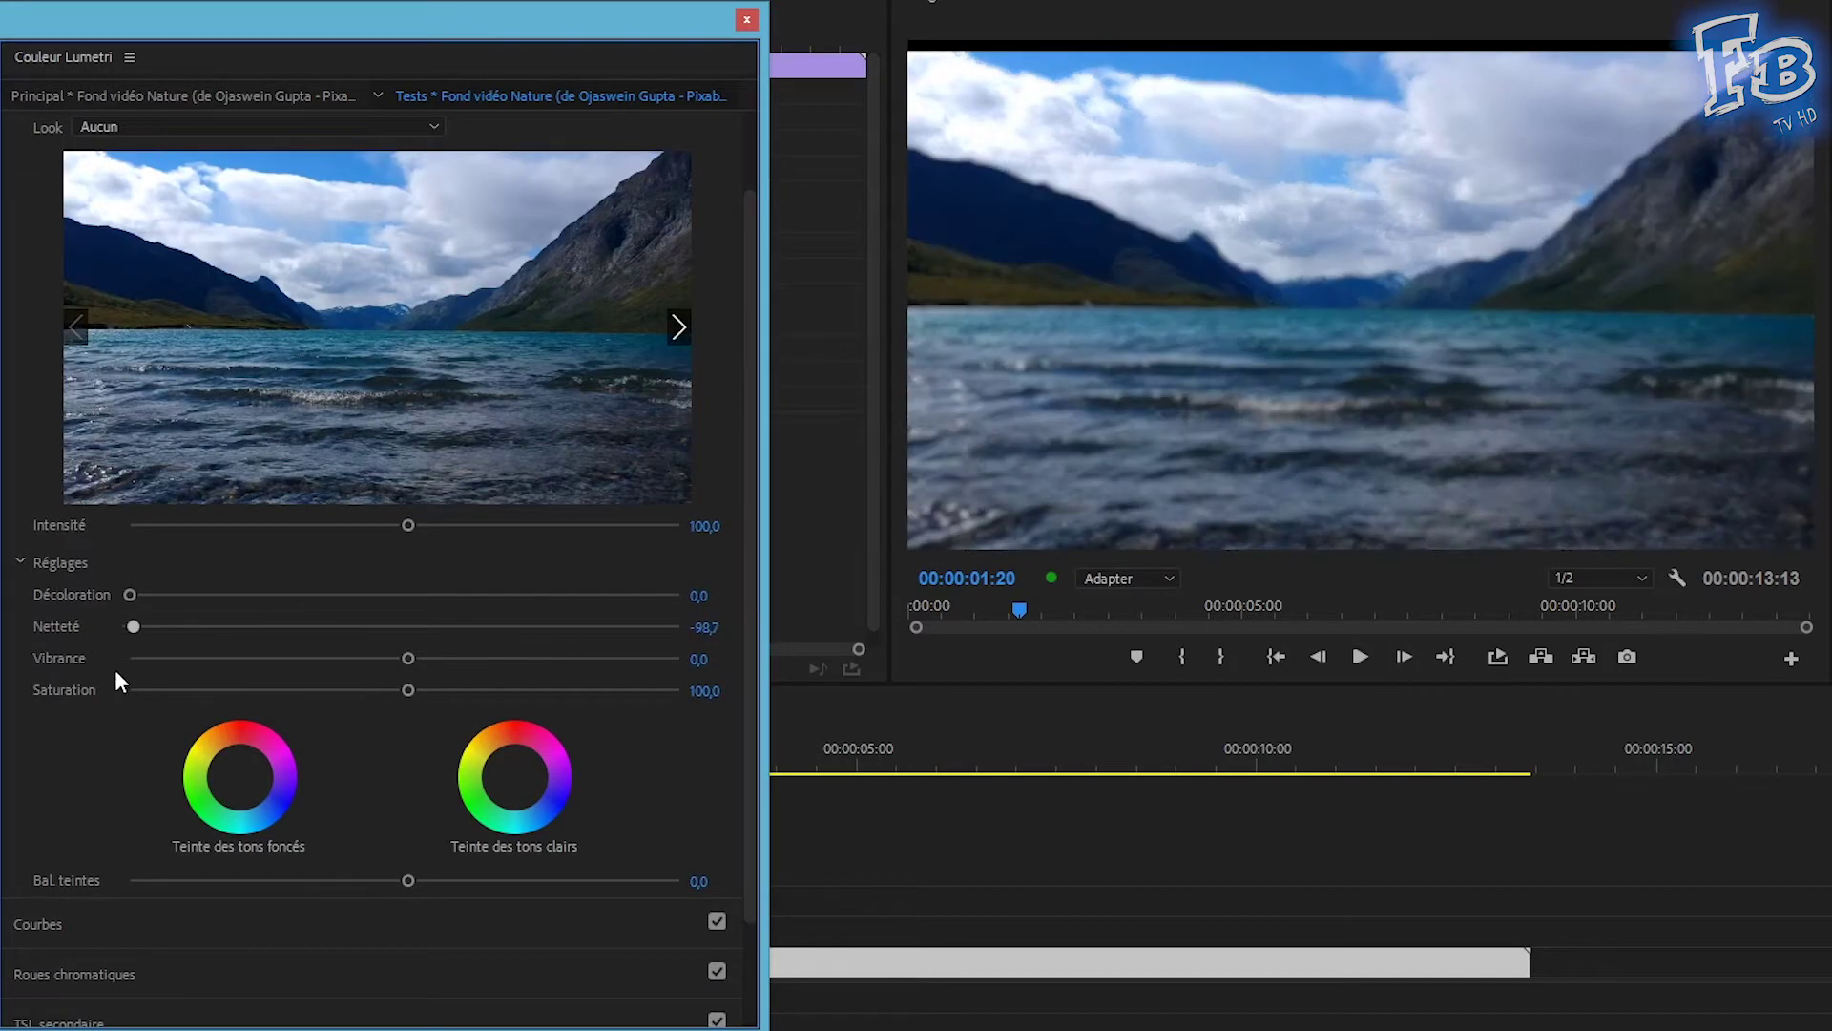
{"action": "double_click", "coordinate": [124, 626]}
{"action": "left_click_drag", "start_coordinate": [408, 658], "coordinate": [824, 638]}
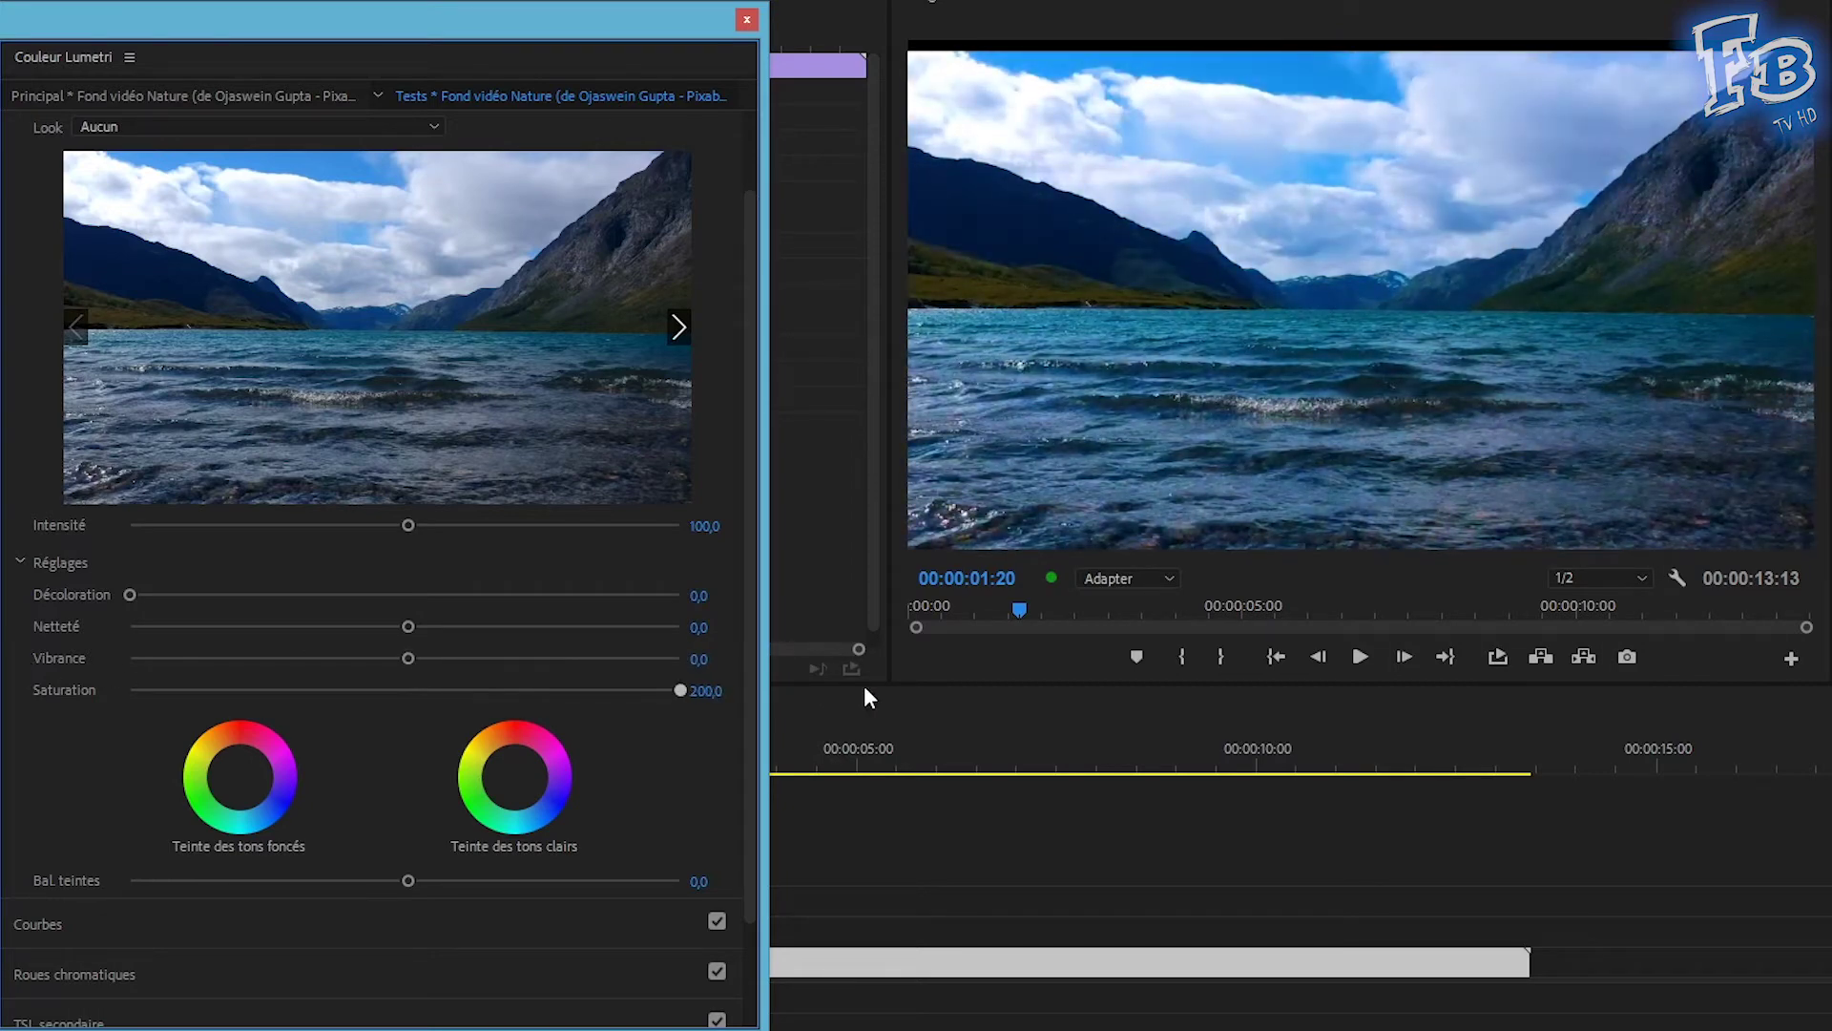
{"action": "left_click_drag", "start_coordinate": [679, 689], "coordinate": [130, 690]}
{"action": "scroll", "coordinate": [238, 607], "scroll_direction": "down", "scroll_amount": 3}
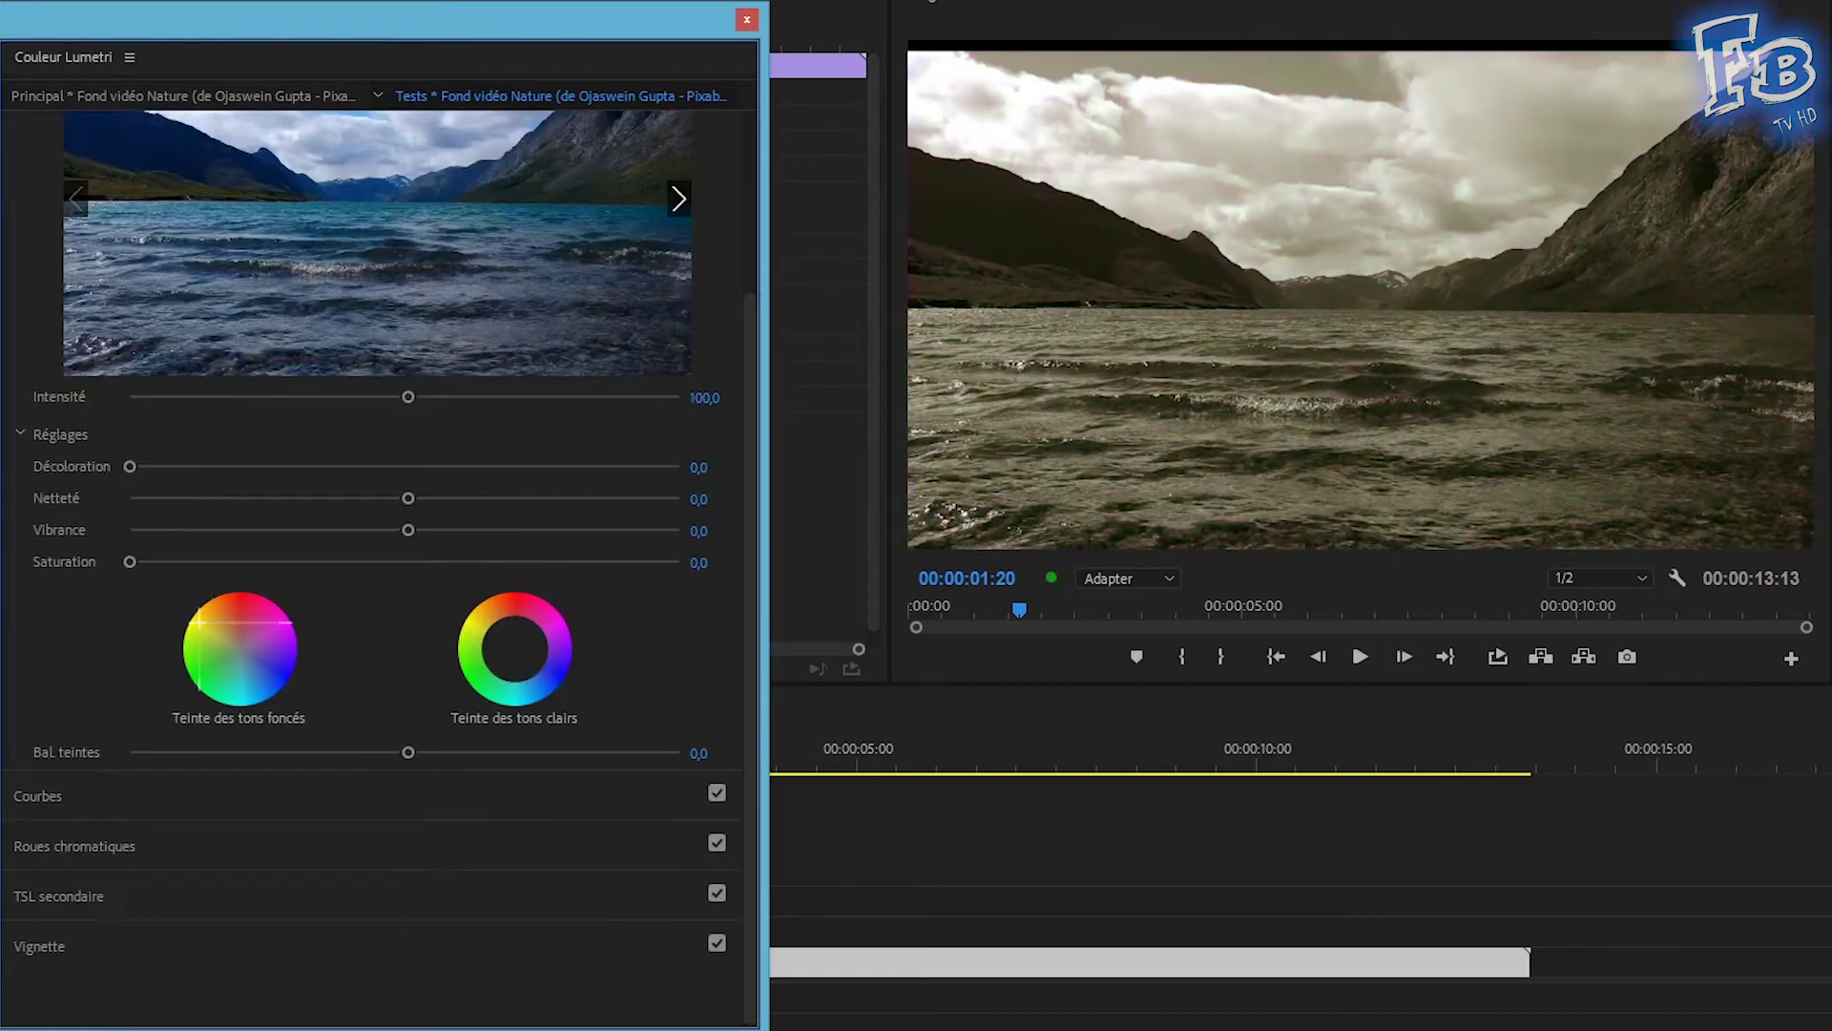
{"action": "left_click_drag", "start_coordinate": [515, 648], "coordinate": [517, 634]}
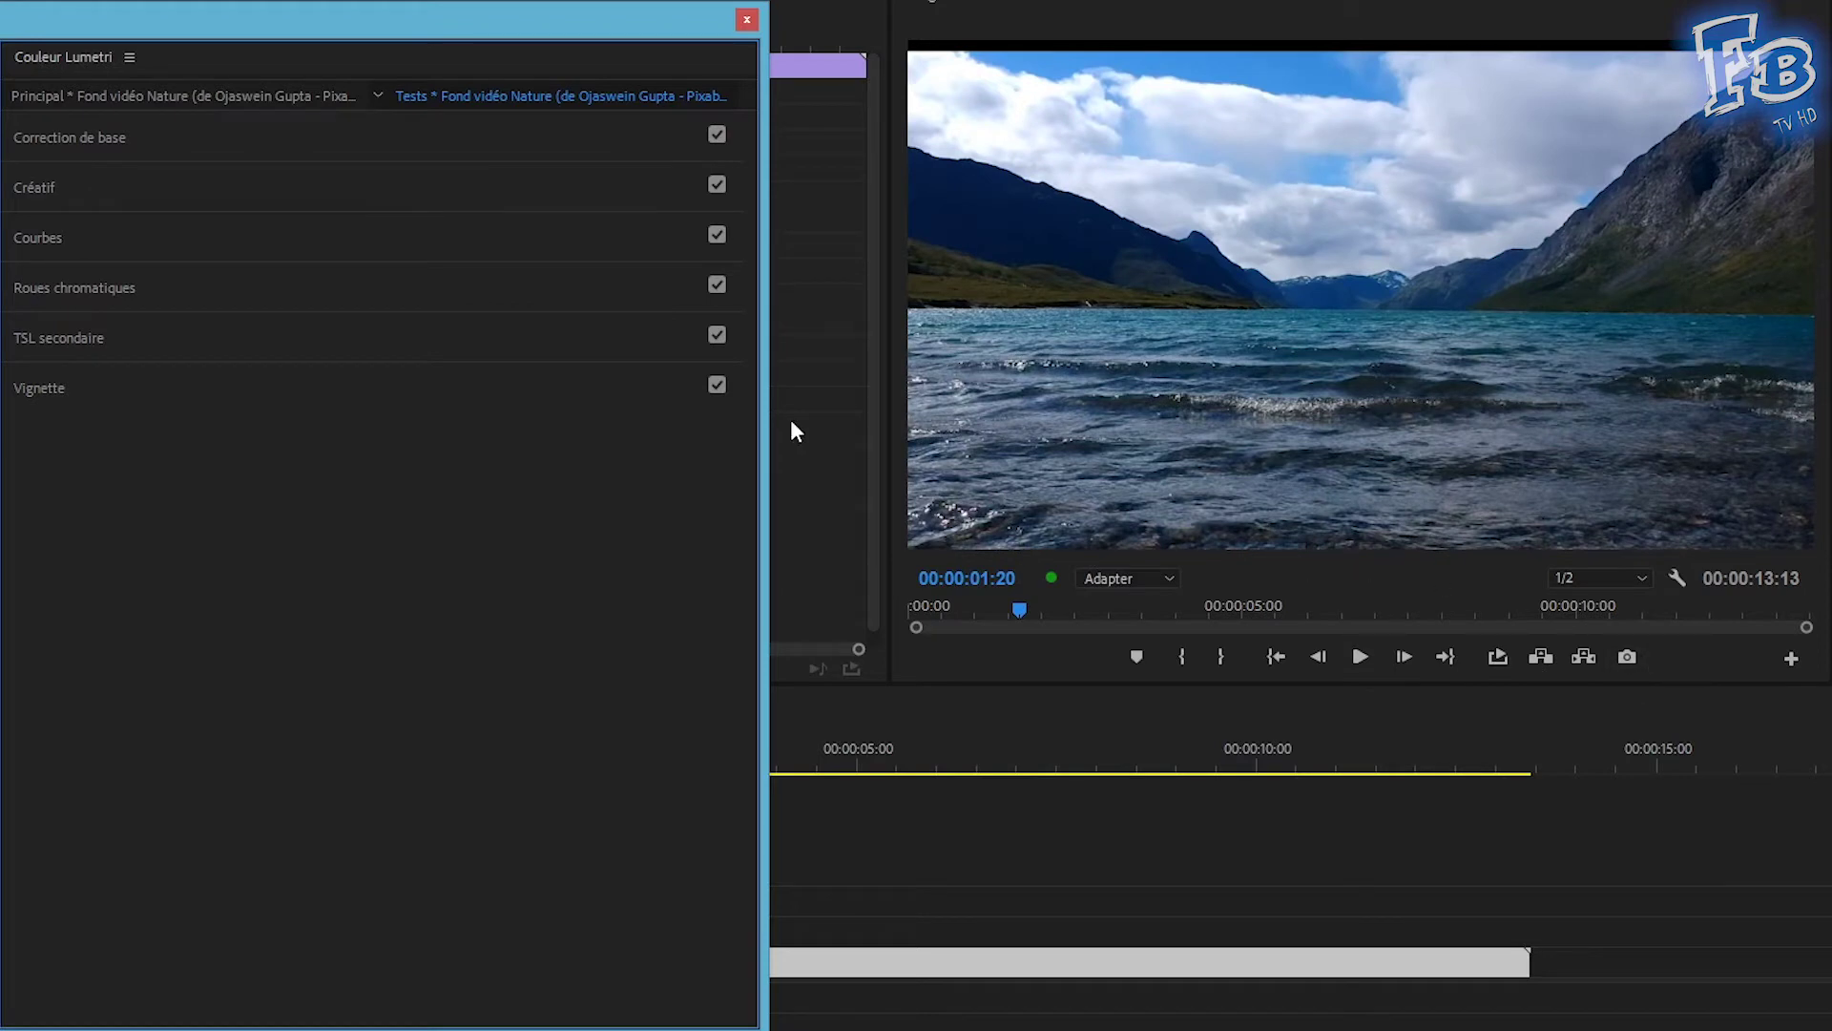
Bend the master, red and green RGB curves, then reset them to straight.
{"action": "left_click", "coordinate": [22, 250]}
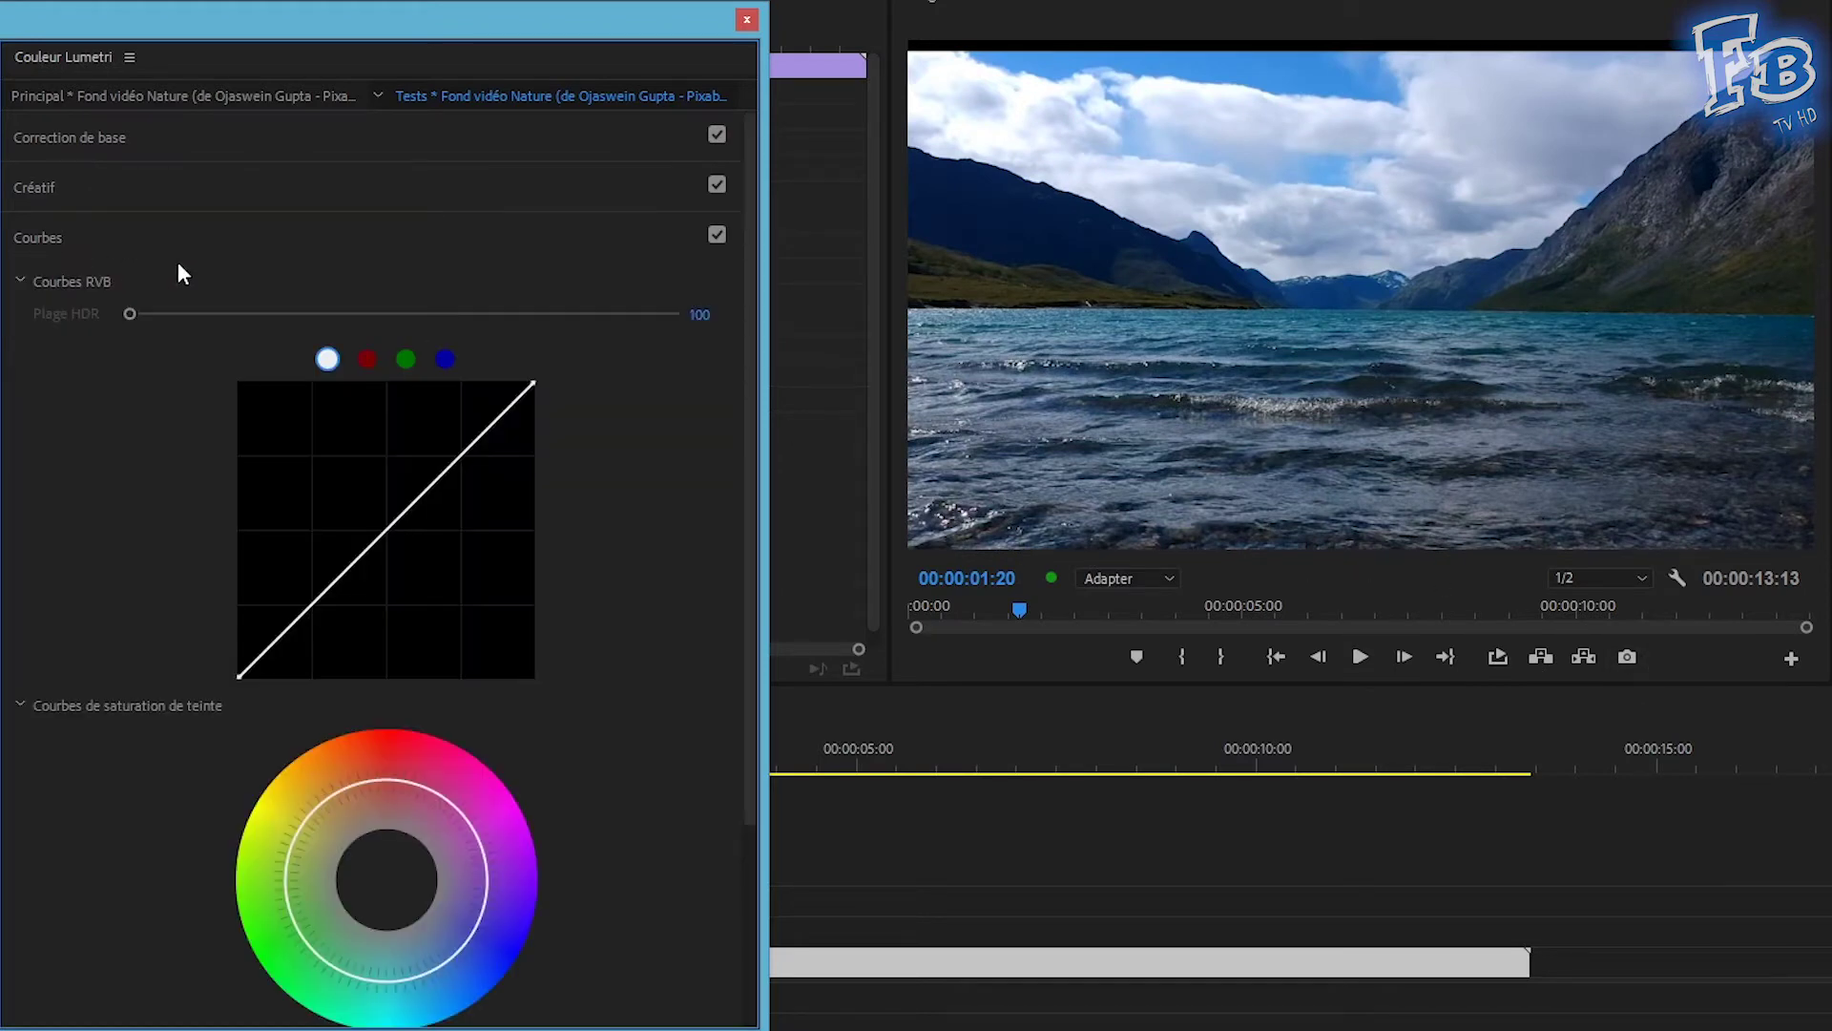
{"action": "left_click_drag", "start_coordinate": [754, 318], "coordinate": [756, 392]}
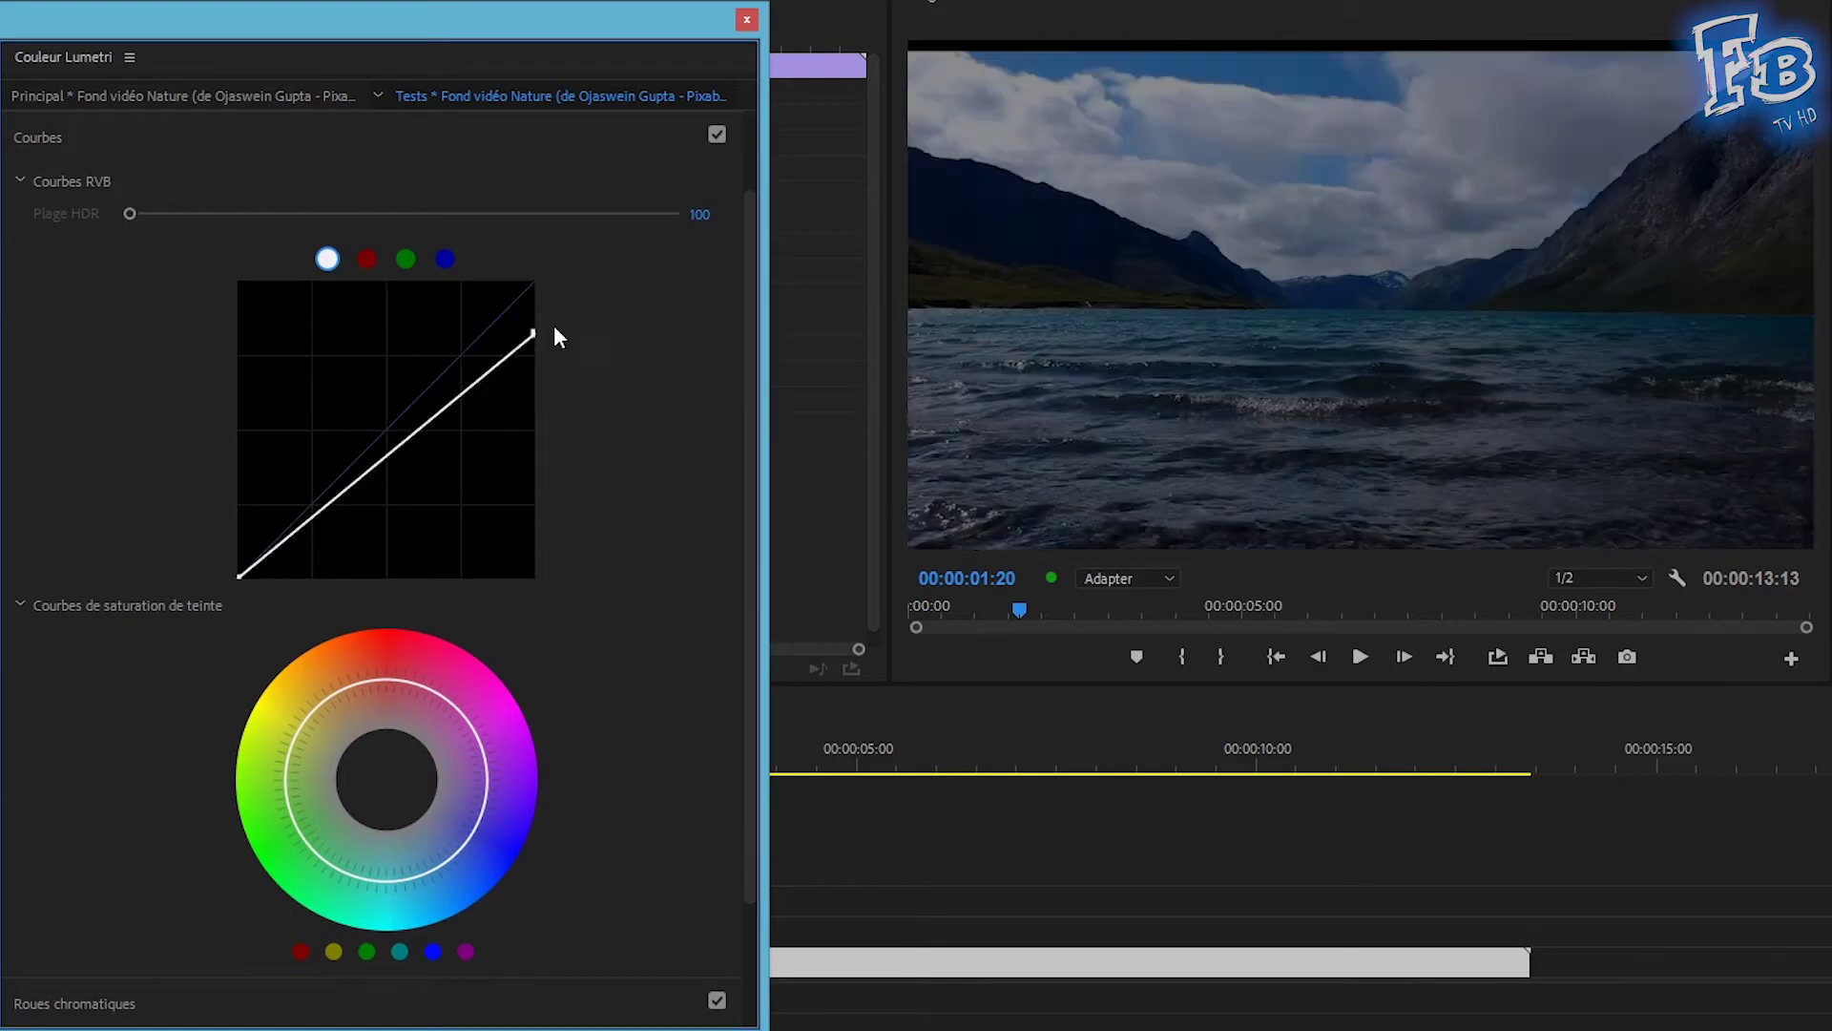
{"action": "left_click_drag", "start_coordinate": [533, 283], "coordinate": [504, 470]}
{"action": "double_click", "coordinate": [437, 382]}
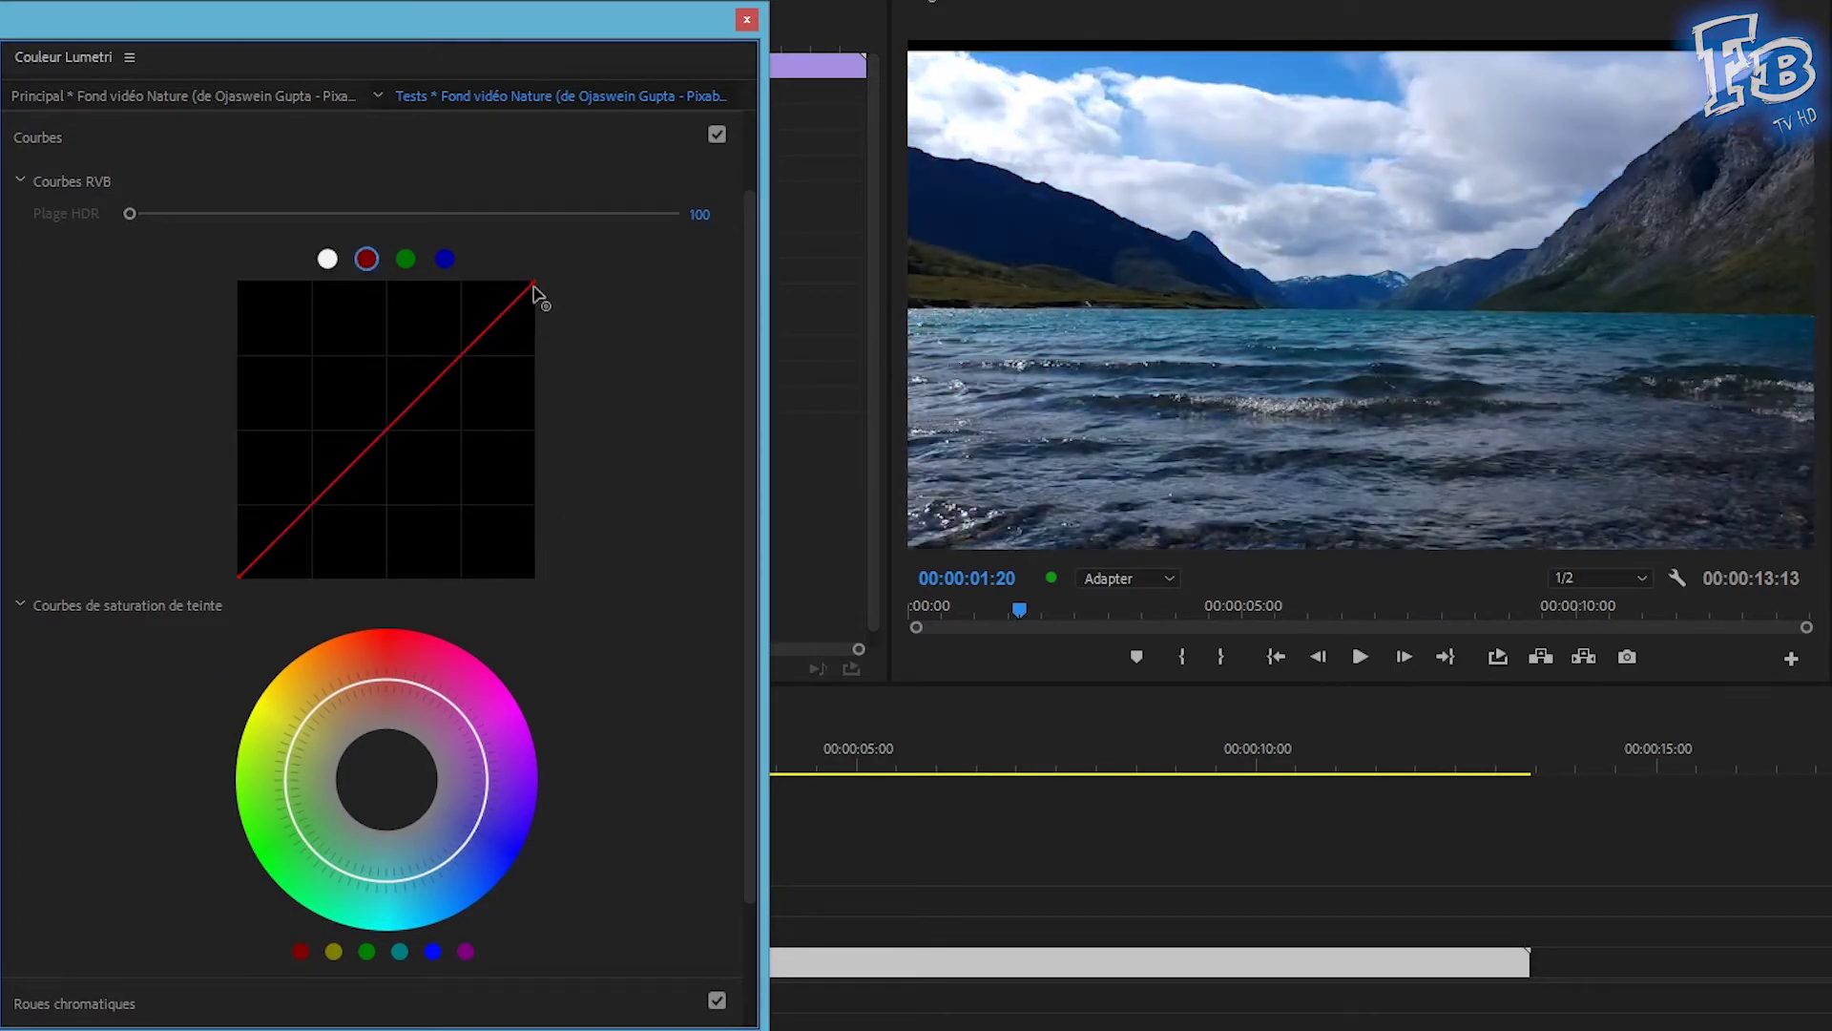
{"action": "mouse_move", "coordinate": [437, 377]}
{"action": "left_mouse_down"}
{"action": "mouse_move", "coordinate": [461, 429]}
{"action": "mouse_move", "coordinate": [458, 327]}
{"action": "left_mouse_up"}
{"action": "mouse_move", "coordinate": [318, 496]}
{"action": "left_mouse_down"}
{"action": "mouse_move", "coordinate": [315, 466]}
{"action": "mouse_move", "coordinate": [389, 516]}
{"action": "mouse_move", "coordinate": [359, 418]}
{"action": "mouse_move", "coordinate": [306, 389]}
{"action": "left_mouse_up"}
{"action": "left_click", "coordinate": [445, 260]}
{"action": "double_click", "coordinate": [306, 388]}
Add points to reshape the hue-saturation curve on the lake clip.
{"action": "scroll", "coordinate": [375, 444], "scroll_direction": "down", "scroll_amount": 3}
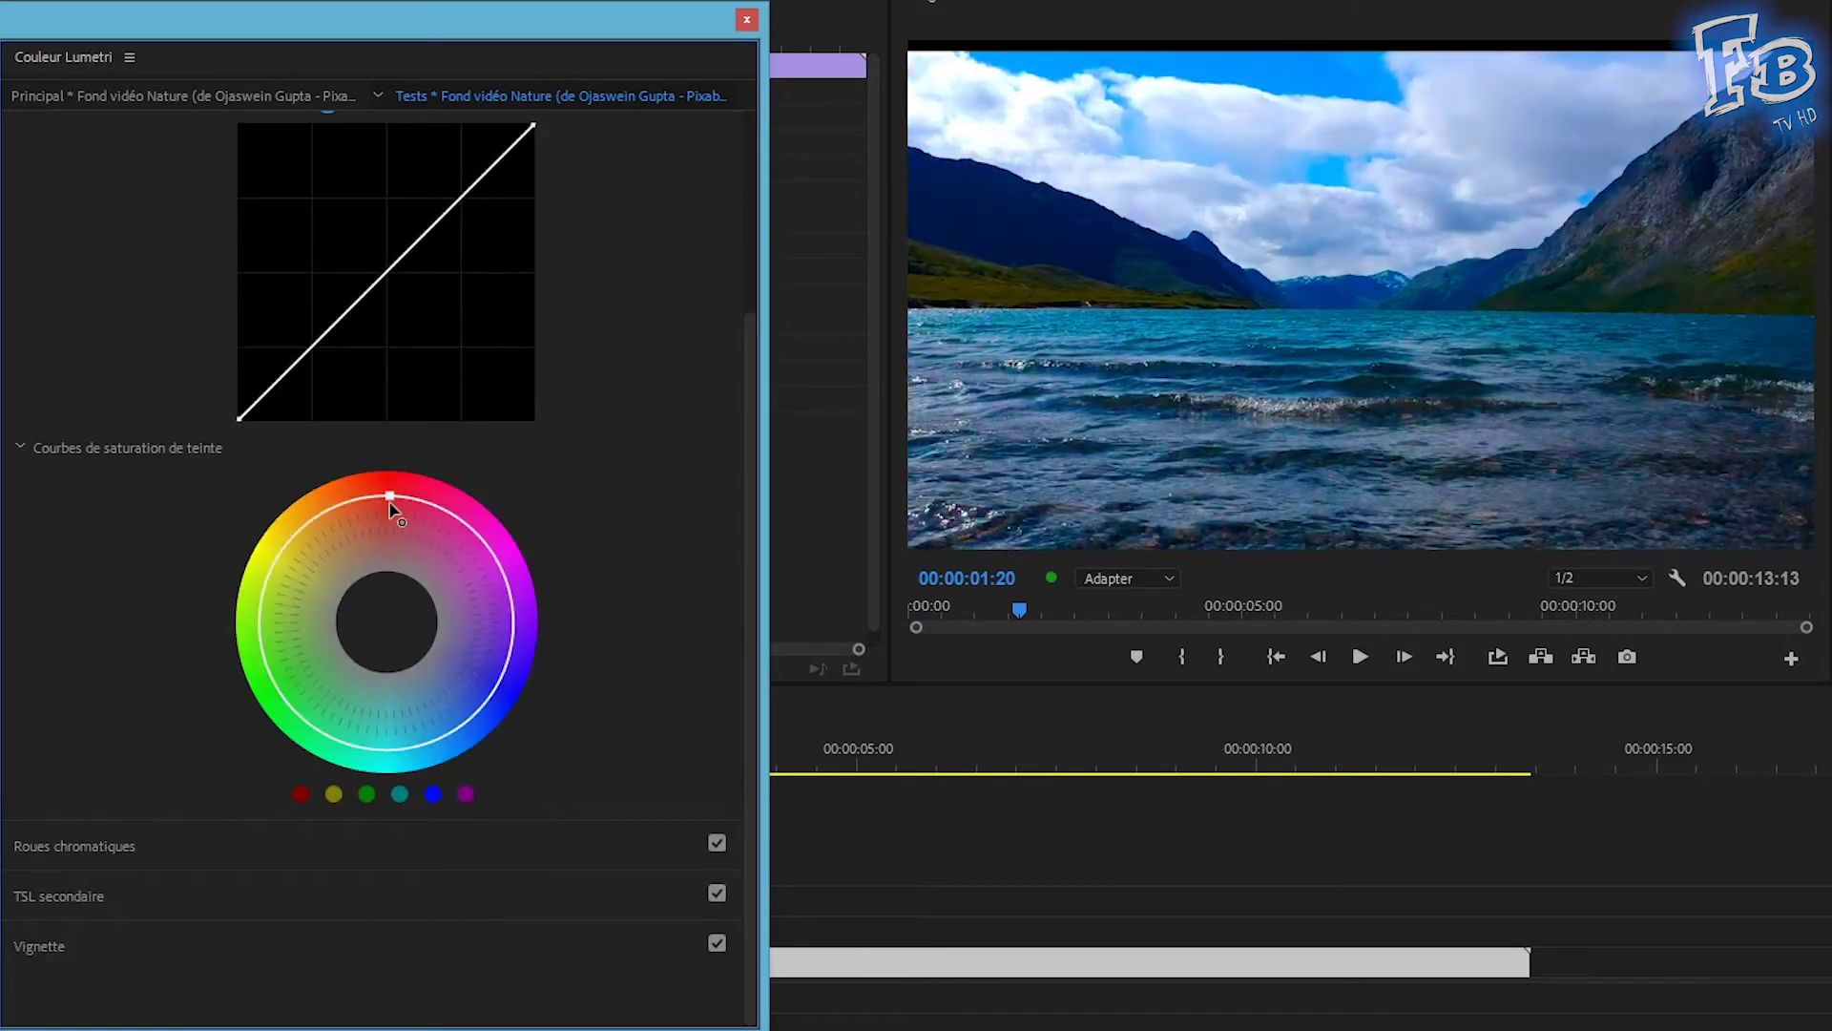
{"action": "left_click_drag", "start_coordinate": [379, 473], "coordinate": [385, 523]}
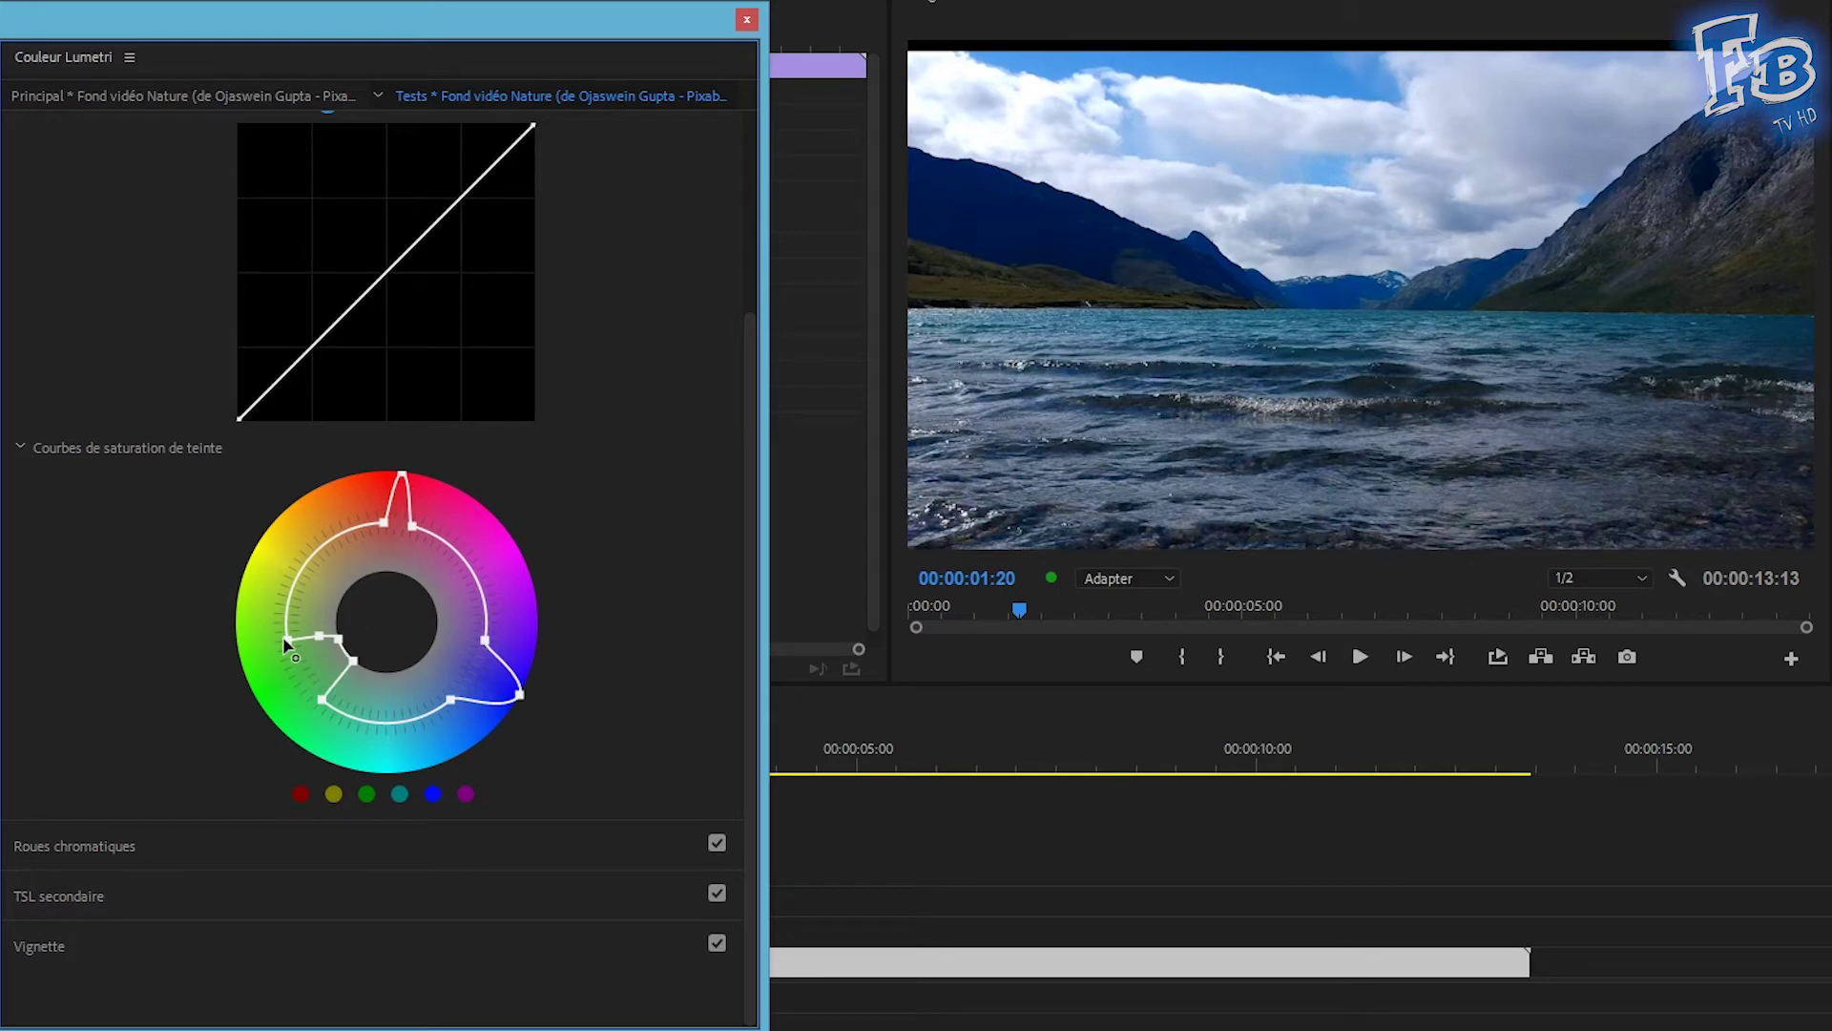
{"action": "left_click", "coordinate": [77, 289]}
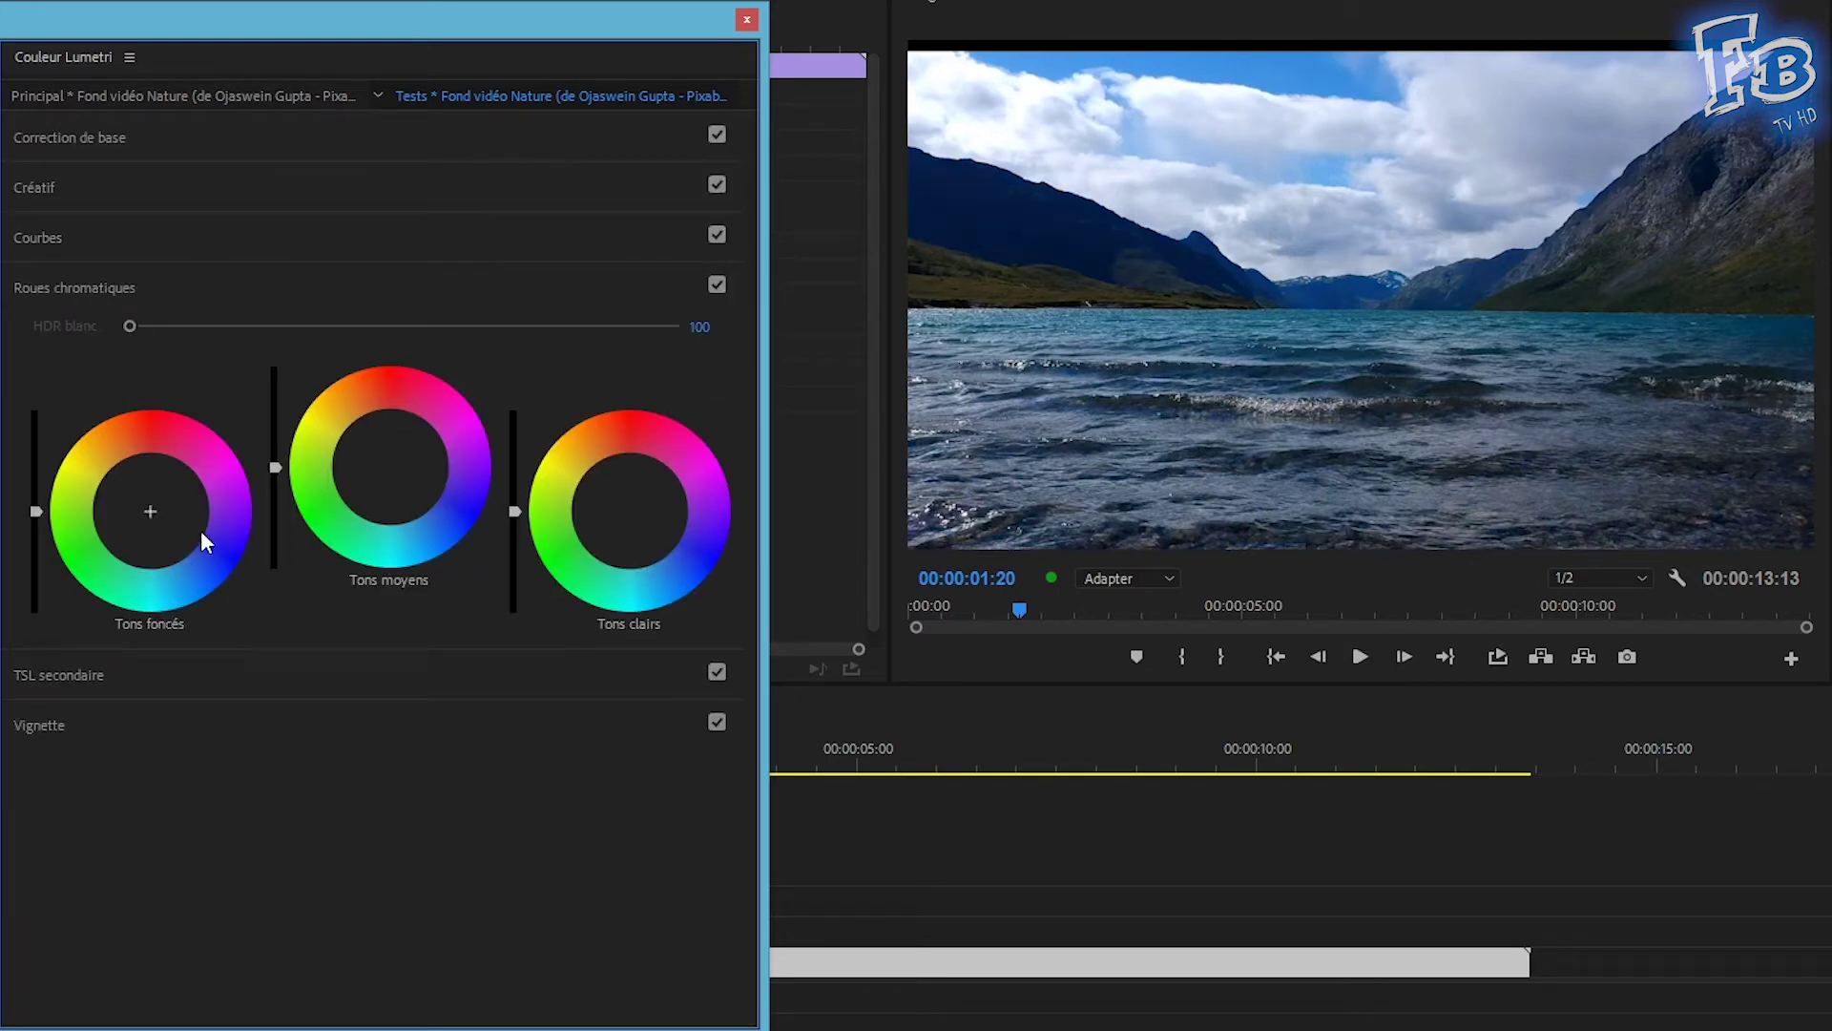
Push the shadow, midtone and highlight wheels toward colours and darken the shadows slider.
{"action": "left_click", "coordinate": [149, 418]}
{"action": "left_click", "coordinate": [394, 399]}
{"action": "left_click", "coordinate": [621, 461]}
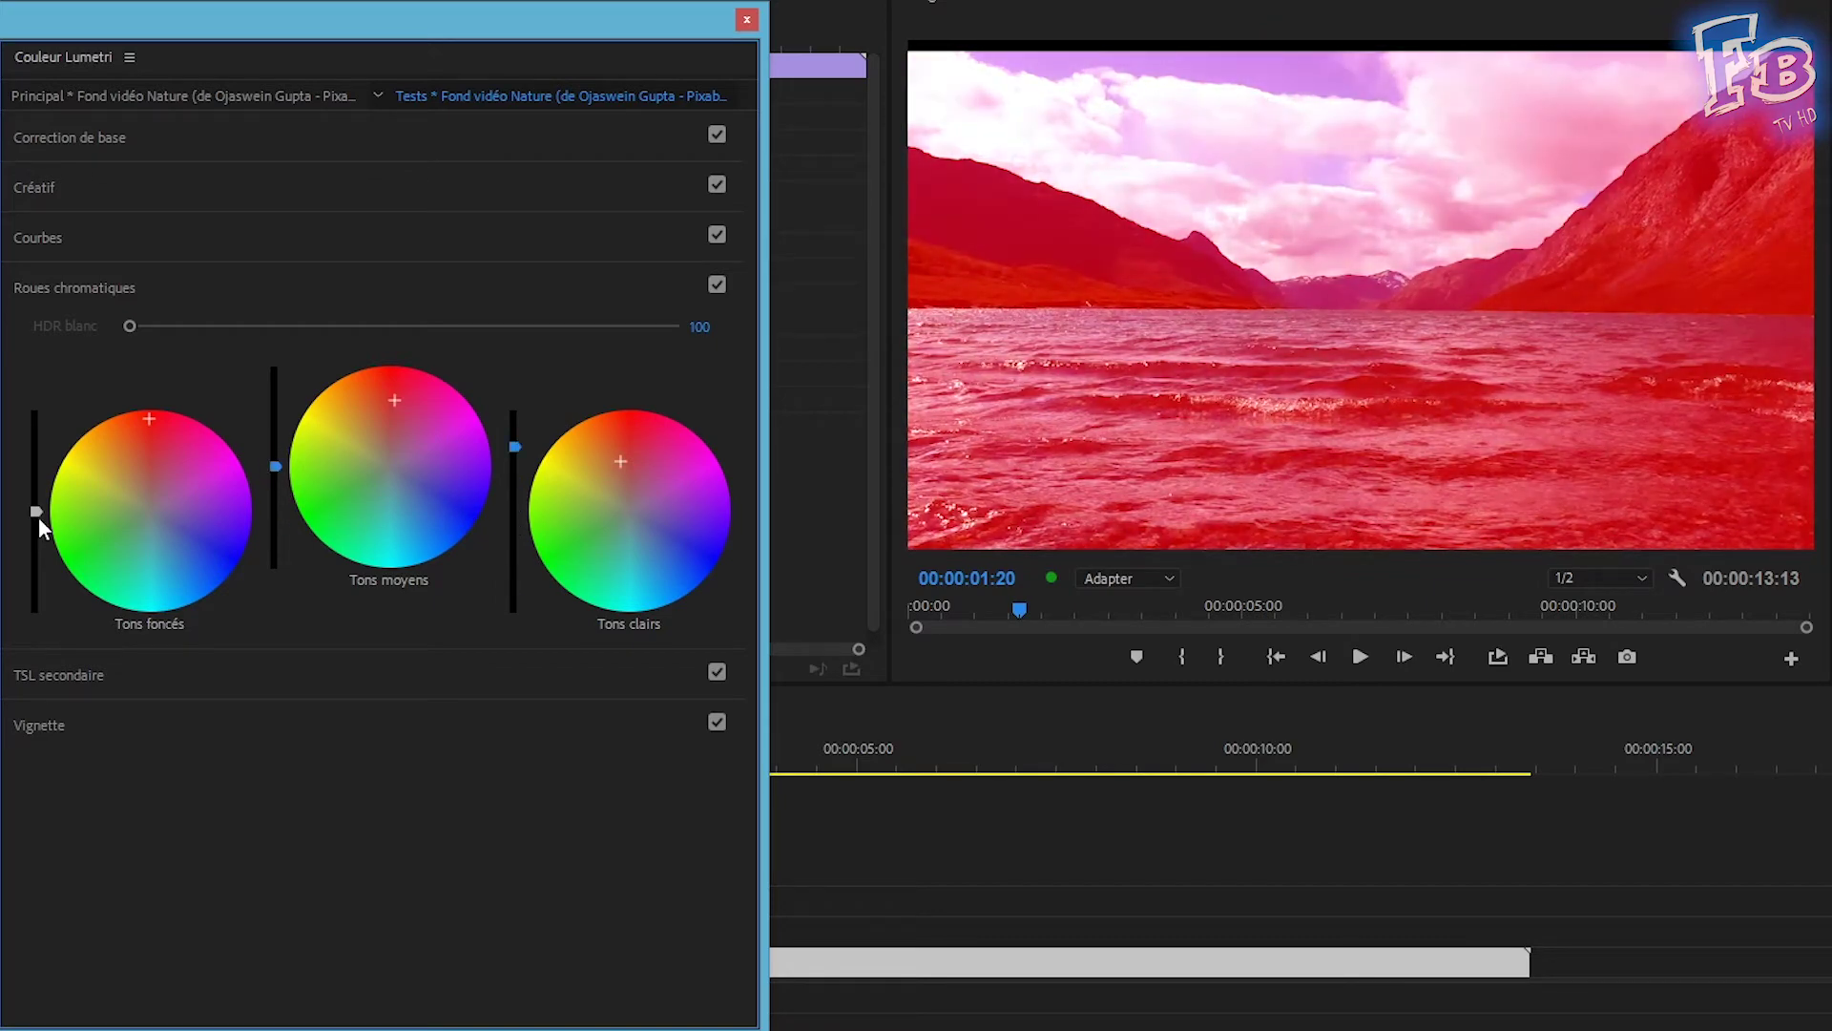
{"action": "left_click_drag", "start_coordinate": [36, 512], "coordinate": [37, 531]}
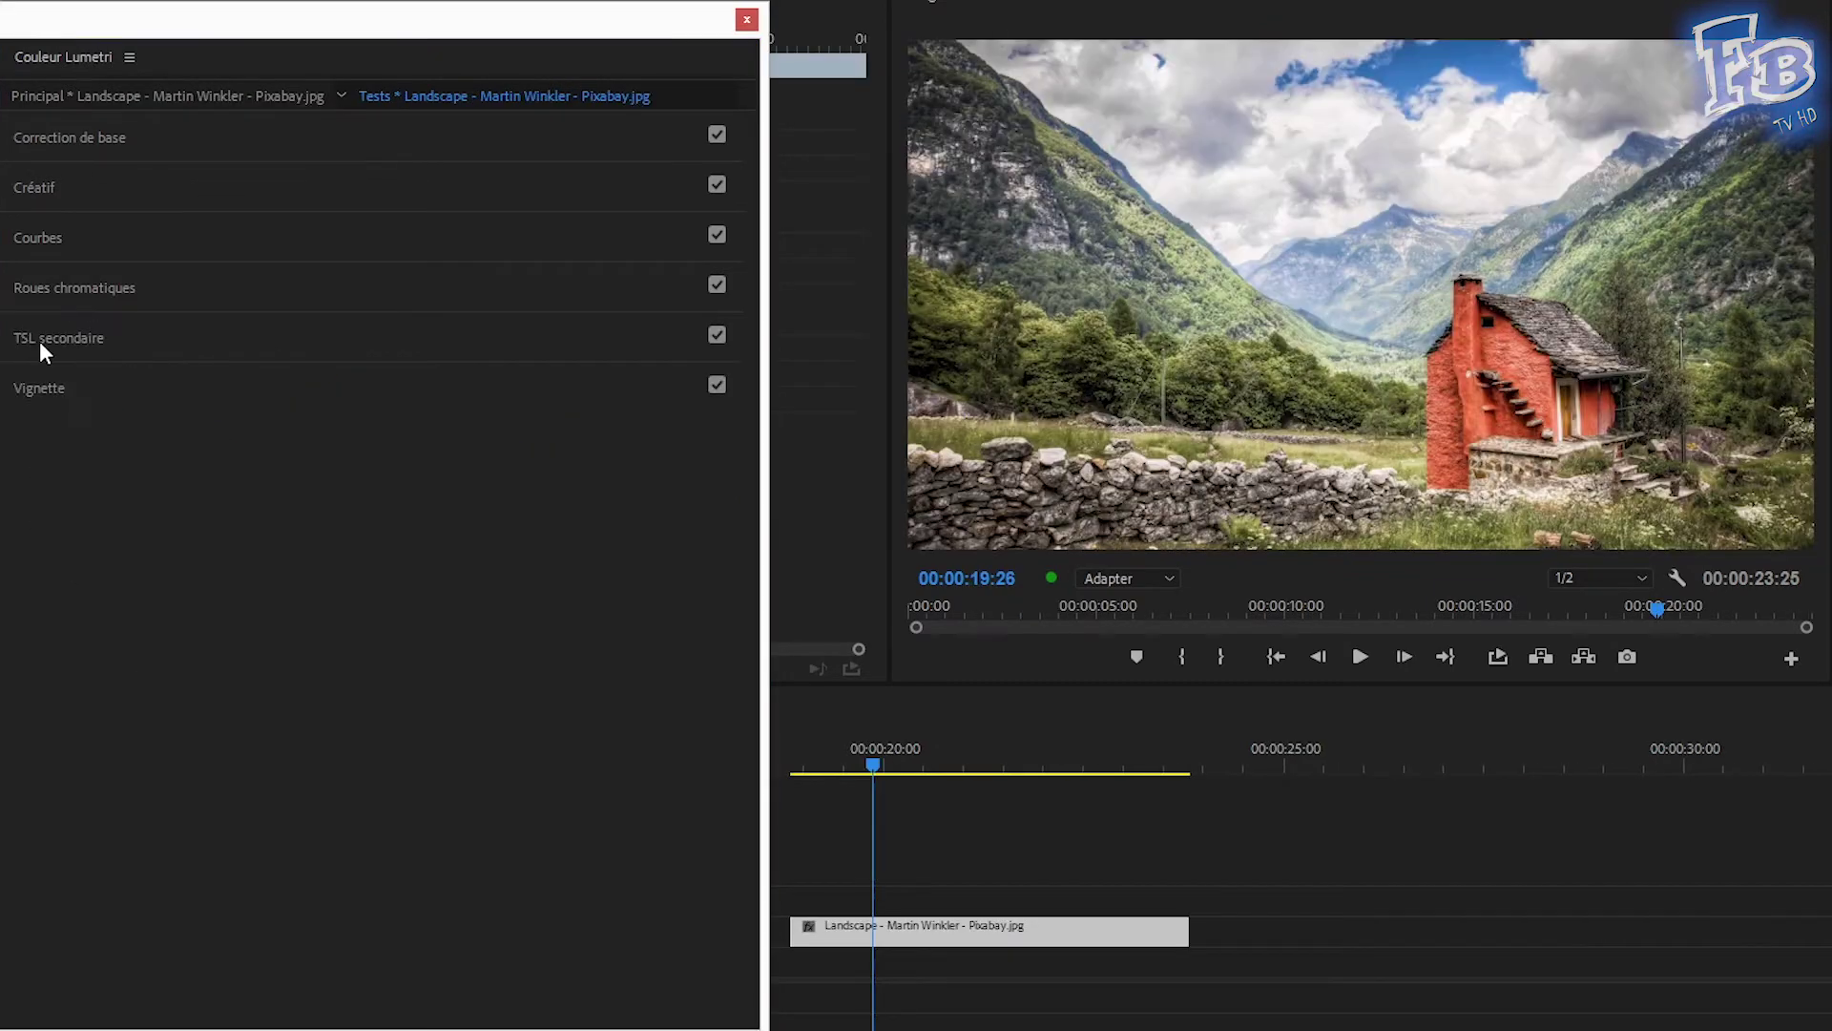
{"action": "left_click", "coordinate": [38, 340]}
{"action": "scroll", "coordinate": [248, 403], "scroll_direction": "down", "scroll_amount": 3}
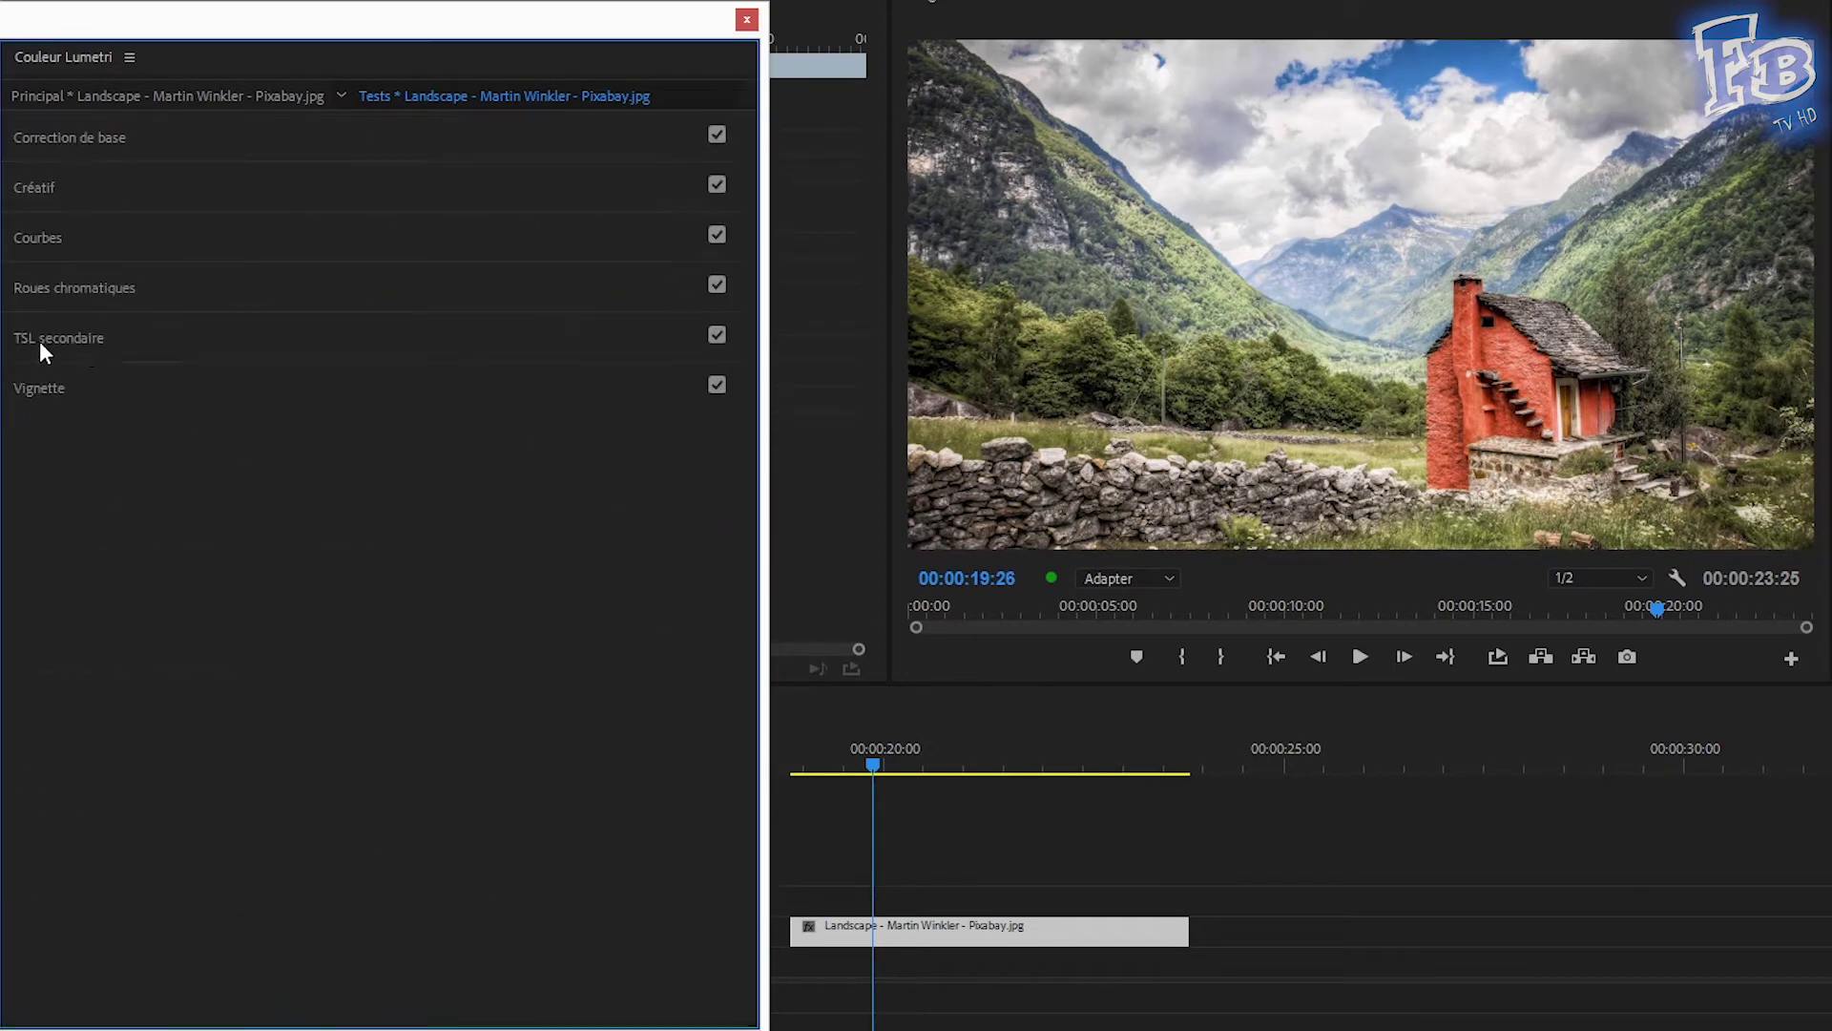
Key the red house with the Set Color eyedropper and check the mask against grey.
{"action": "left_click", "coordinate": [145, 144]}
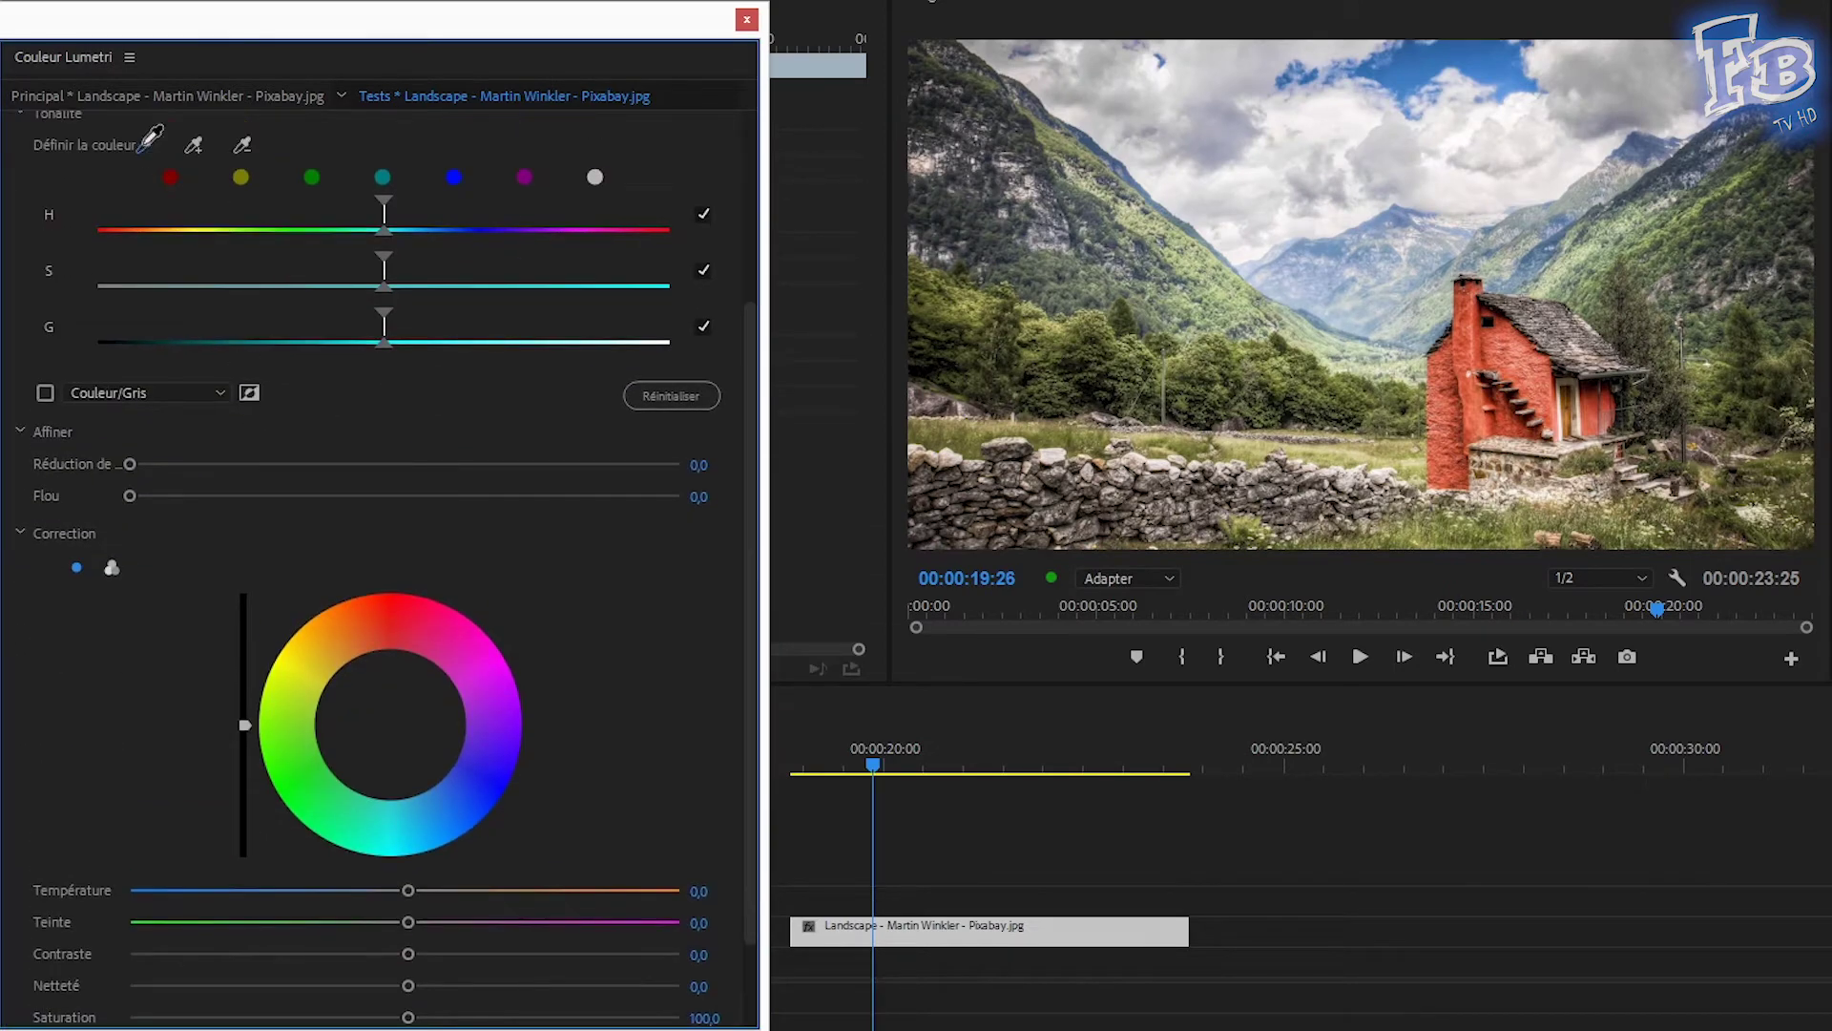
{"action": "left_click", "coordinate": [1466, 351]}
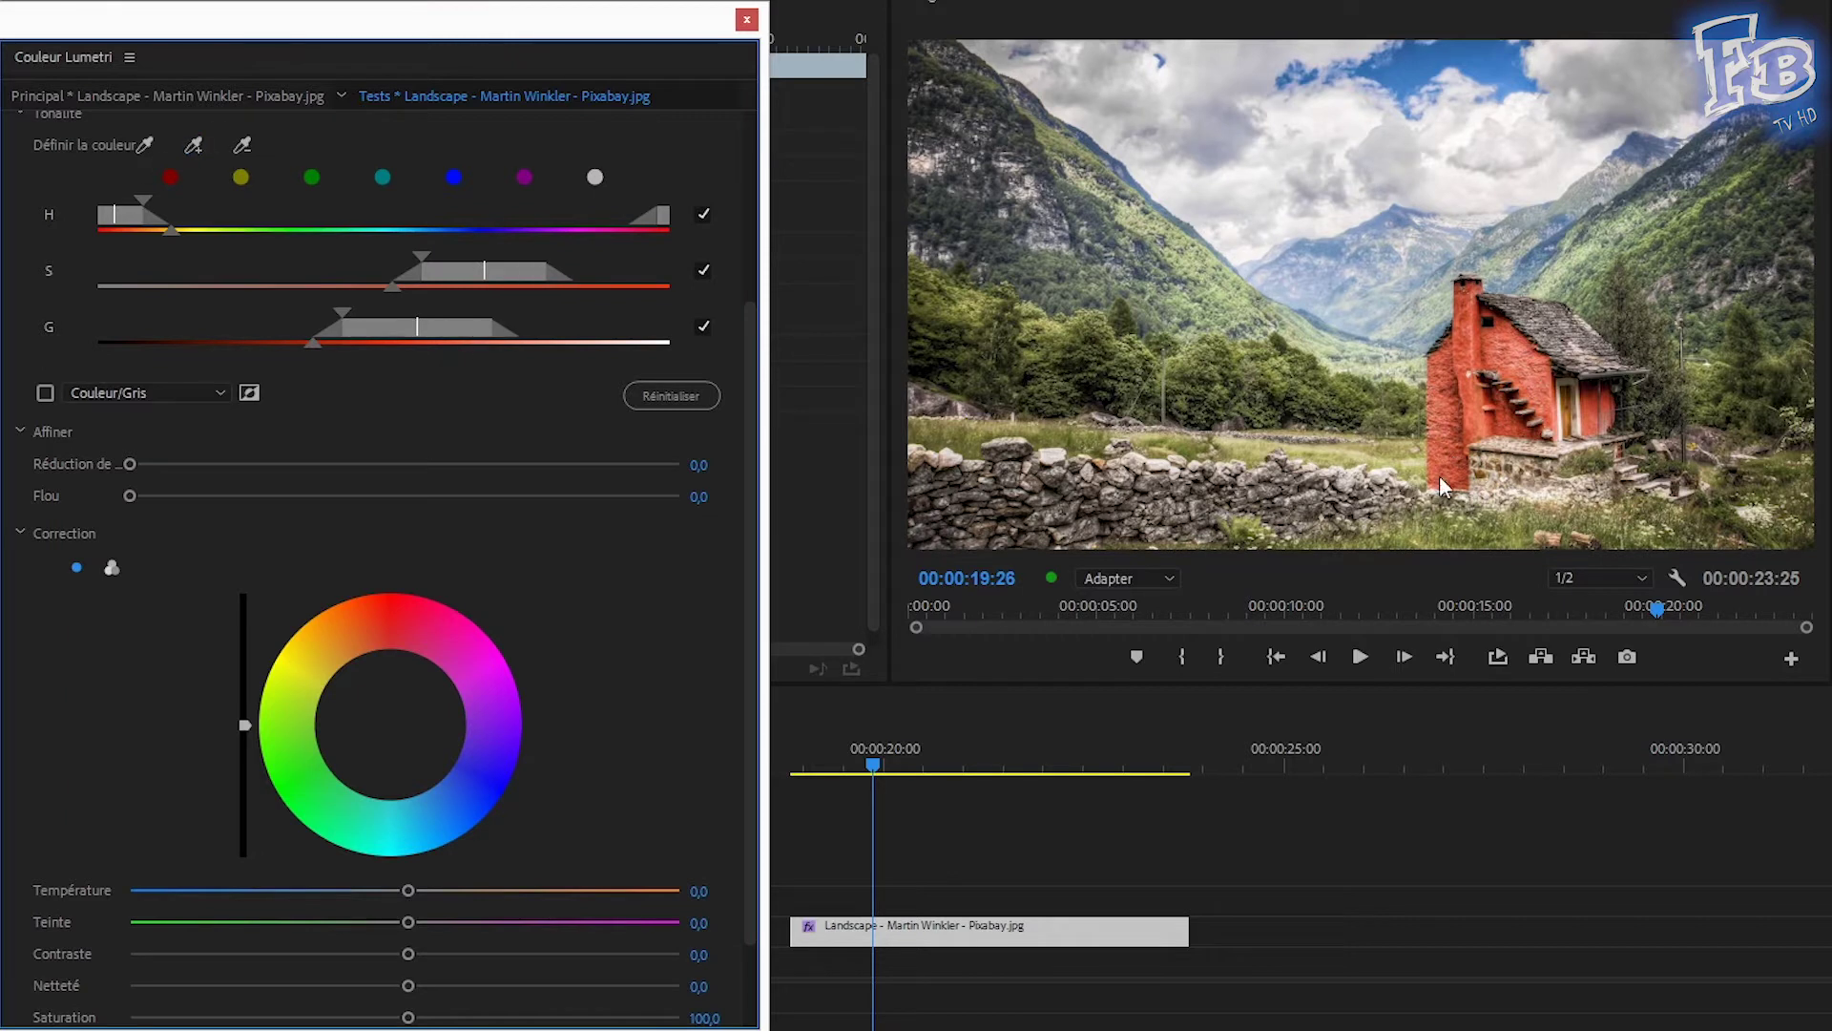
{"action": "left_click", "coordinate": [45, 394]}
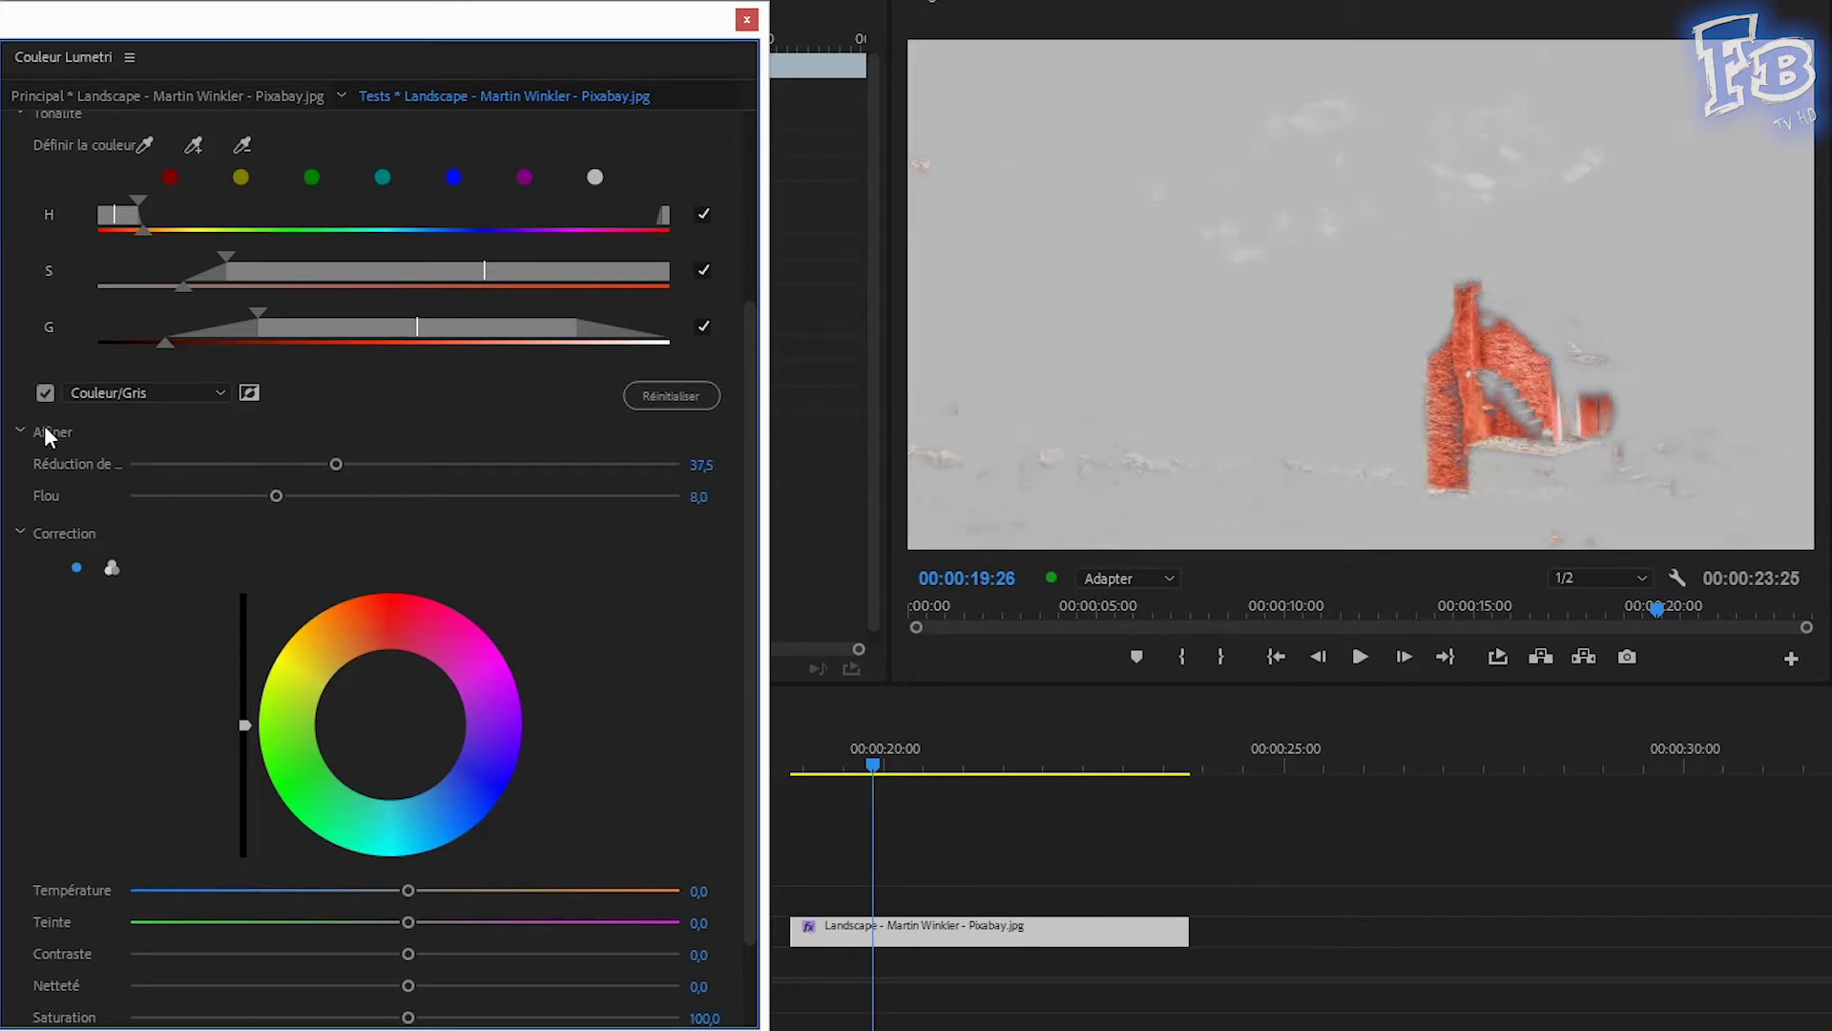
{"action": "left_click", "coordinate": [43, 387]}
{"action": "scroll", "coordinate": [515, 520], "scroll_direction": "down", "scroll_amount": 3}
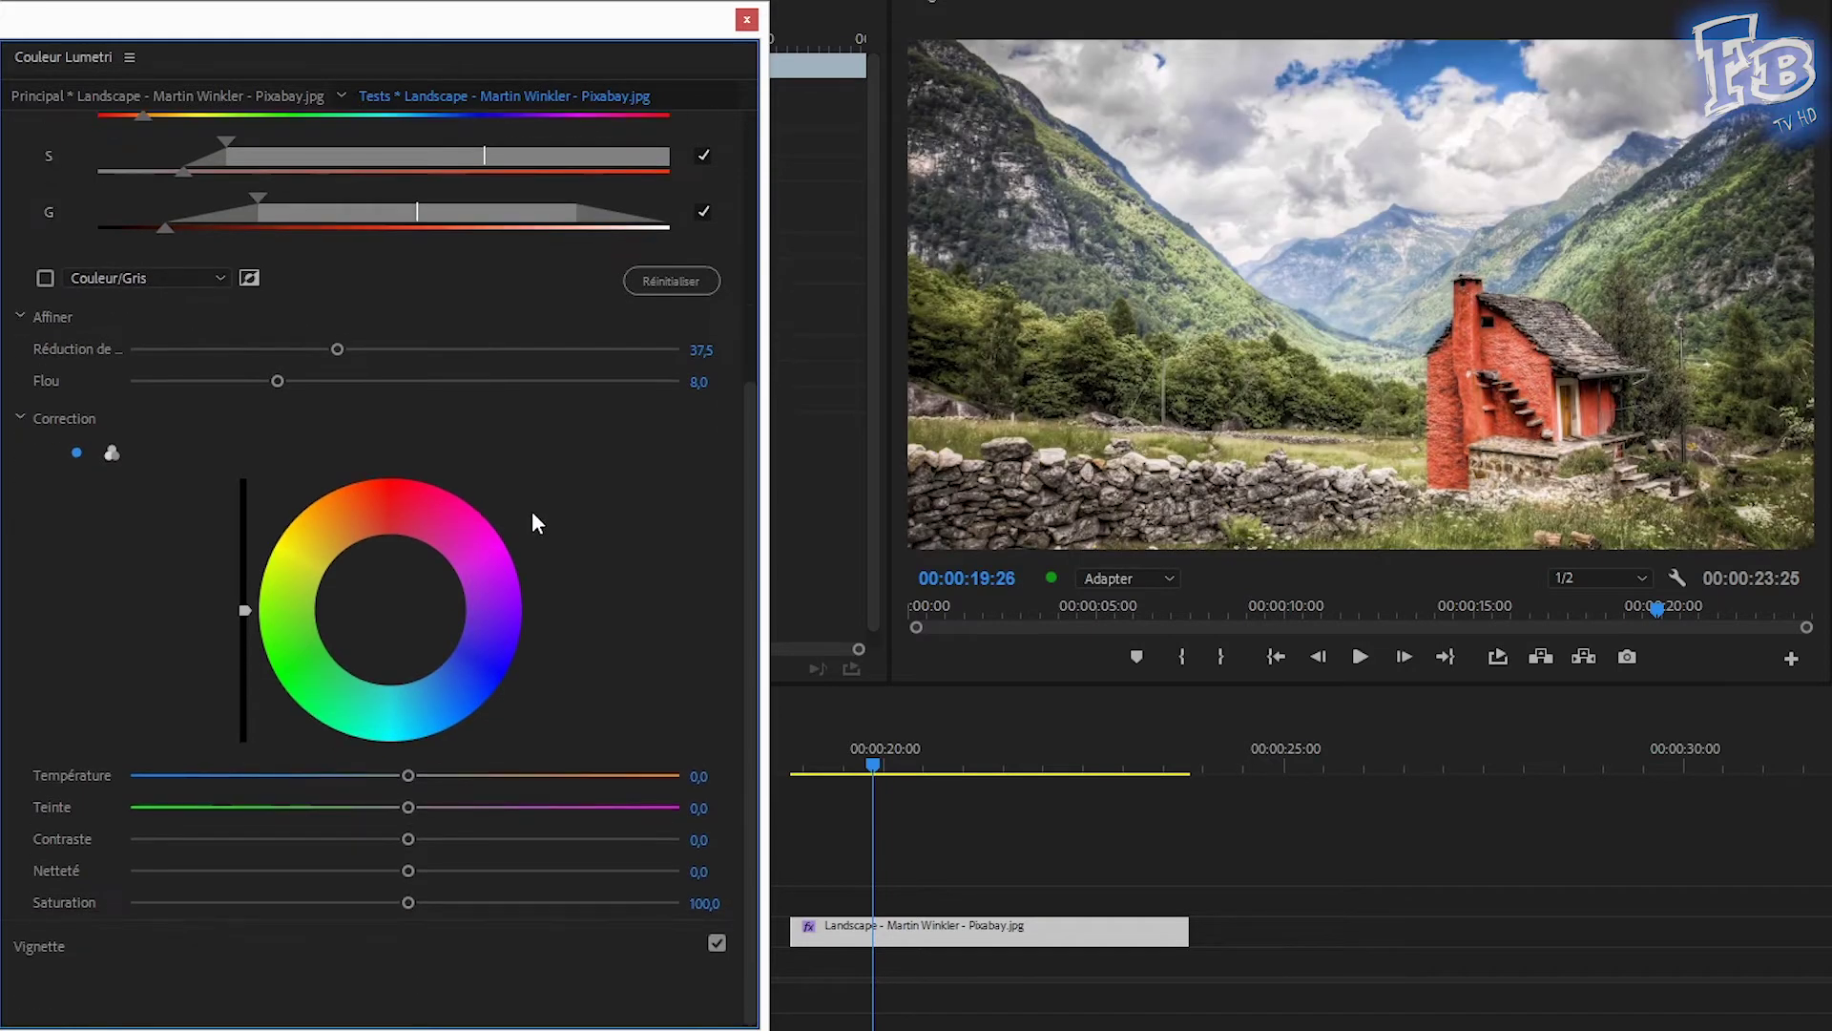
Change the keyed house's temperature, reset its tint, and tweak tint and contrast.
{"action": "left_click_drag", "start_coordinate": [408, 775], "coordinate": [181, 774]}
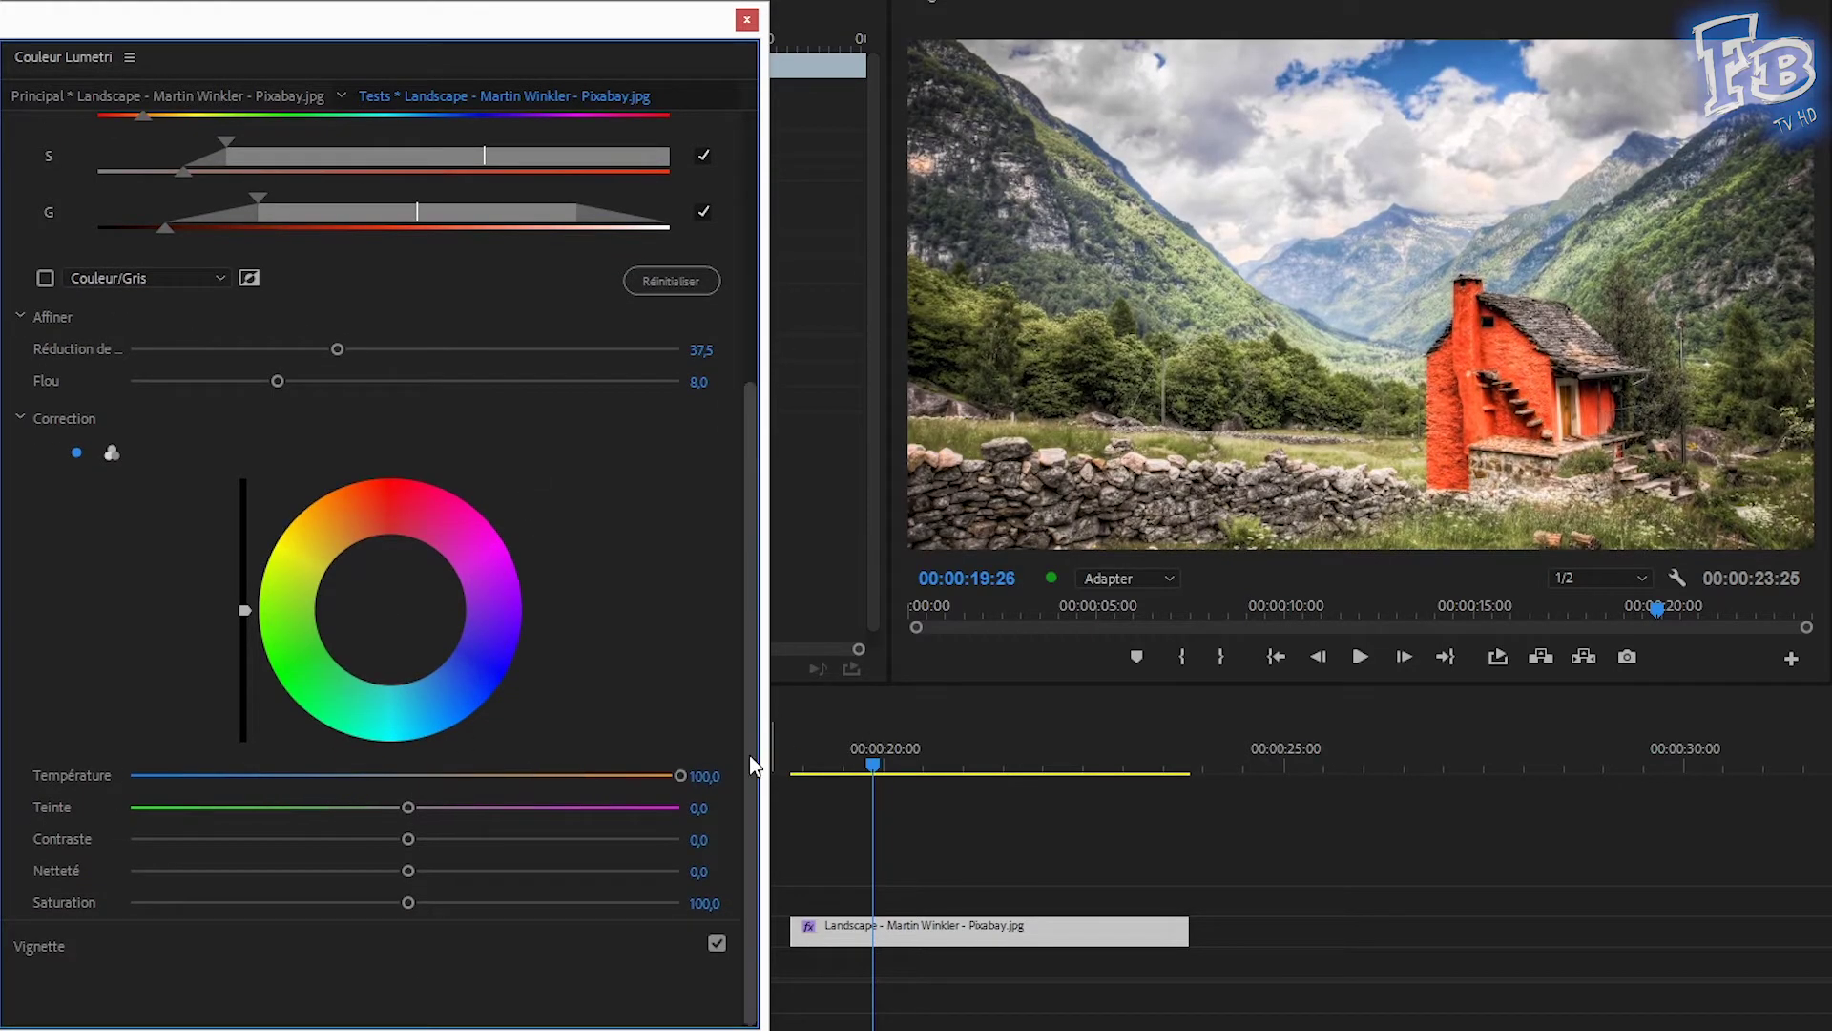
{"action": "double_click", "coordinate": [681, 807]}
{"action": "left_click", "coordinate": [515, 838]}
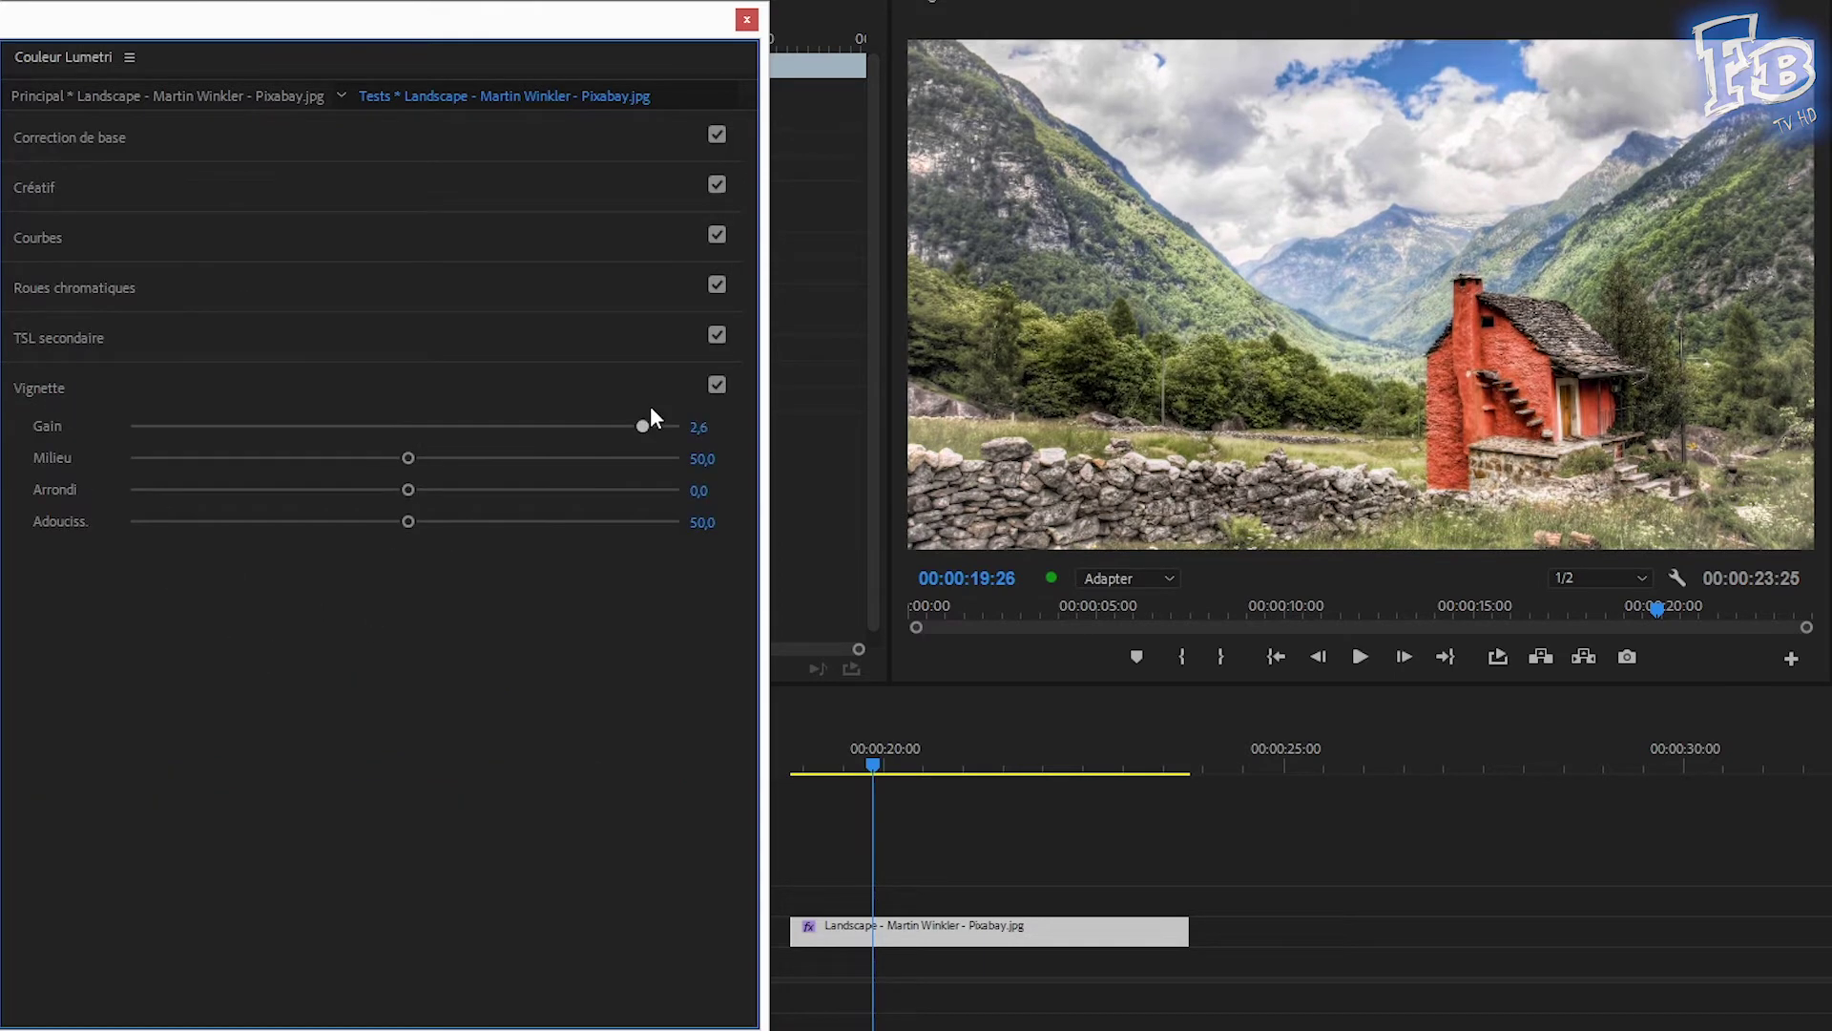
Set vignette Amount -3,0, Midpoint 23,7, Roundness -40,6 and Feather 35,3.
{"action": "left_click_drag", "start_coordinate": [408, 426], "coordinate": [39, 464]}
{"action": "left_click_drag", "start_coordinate": [407, 458], "coordinate": [259, 459]}
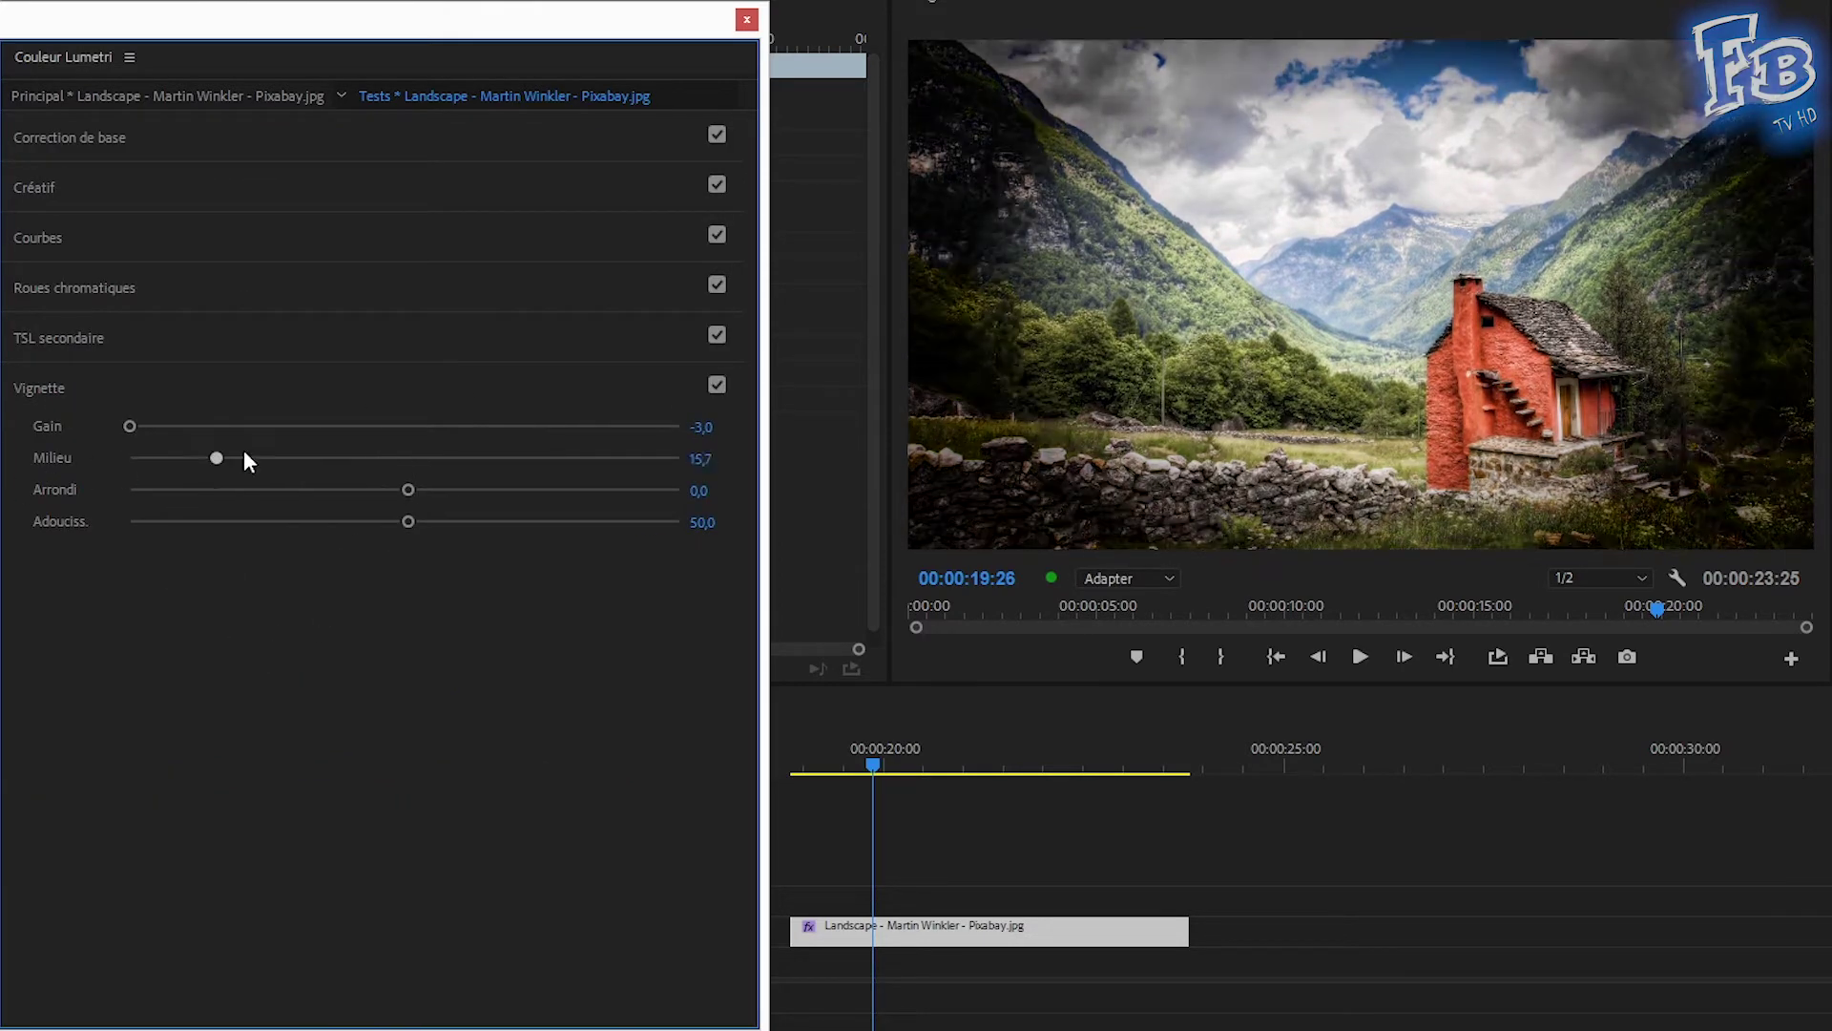
{"action": "left_click_drag", "start_coordinate": [408, 489], "coordinate": [293, 490]}
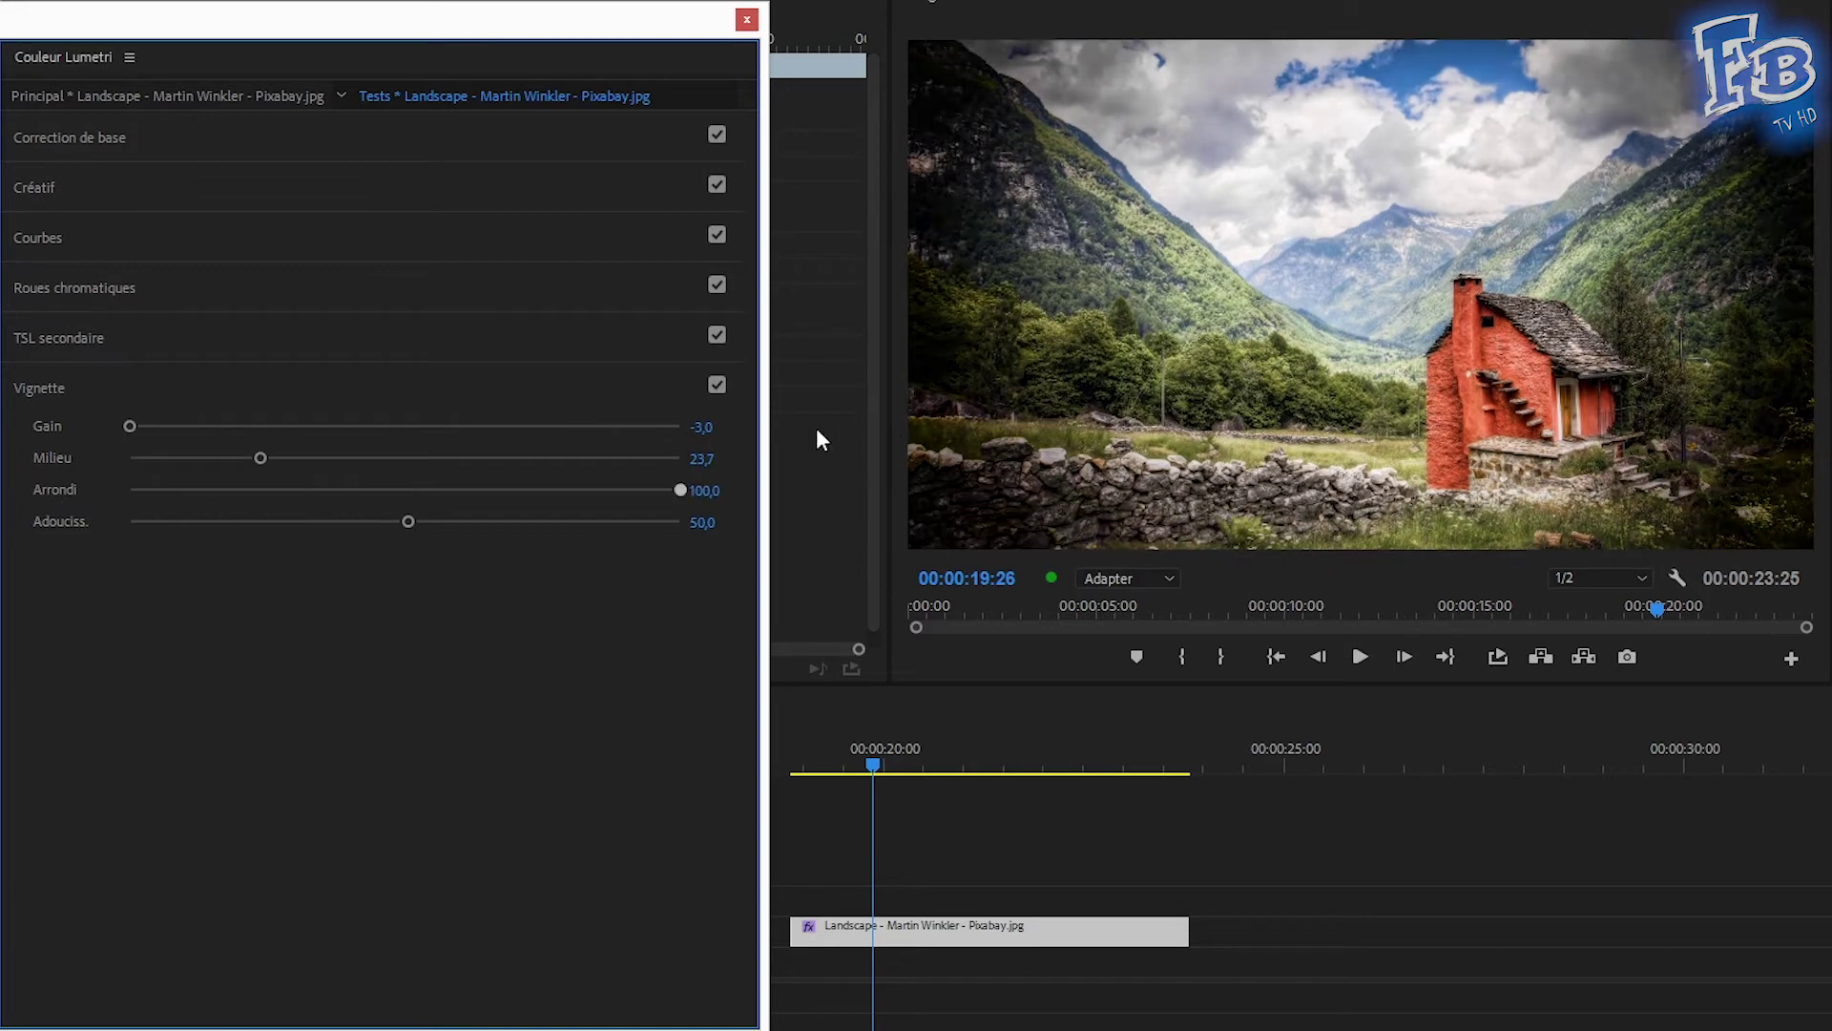
{"action": "left_click_drag", "start_coordinate": [408, 521], "coordinate": [324, 522]}
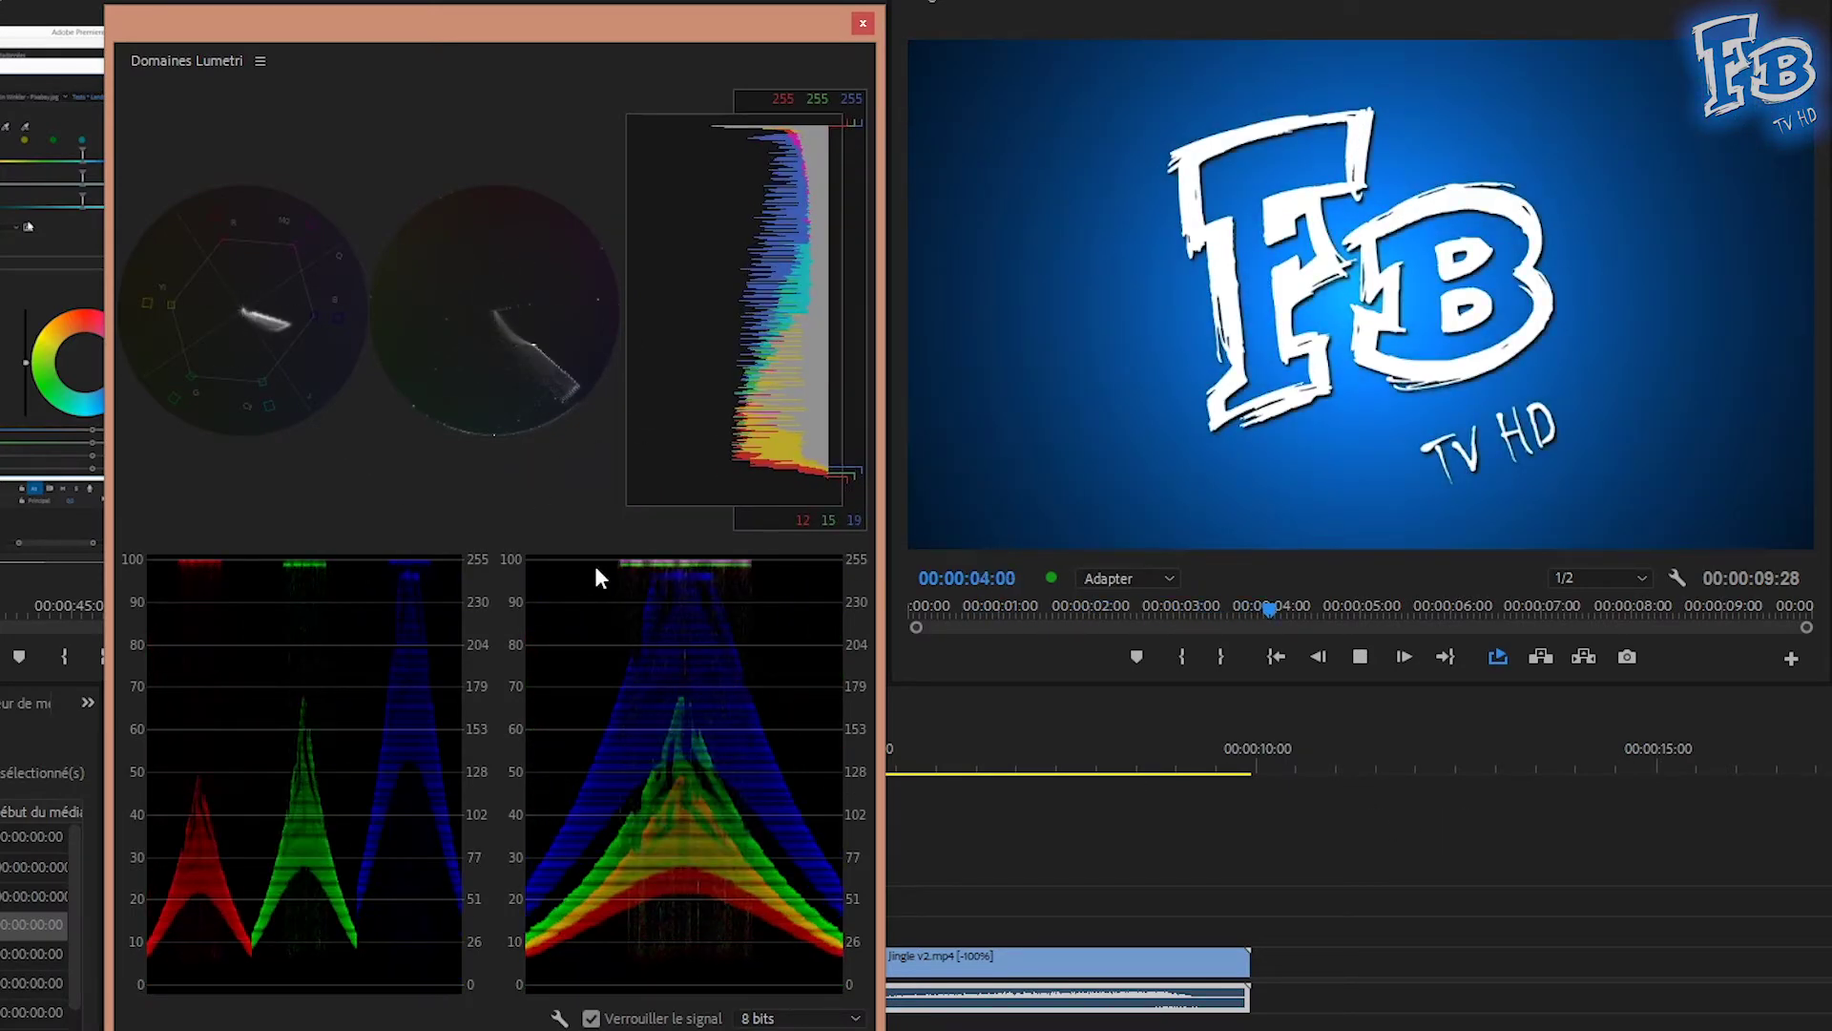
Switch Lumetri Scopes to the Vectorscope HSL preset alone.
{"action": "right_click", "coordinate": [551, 1023]}
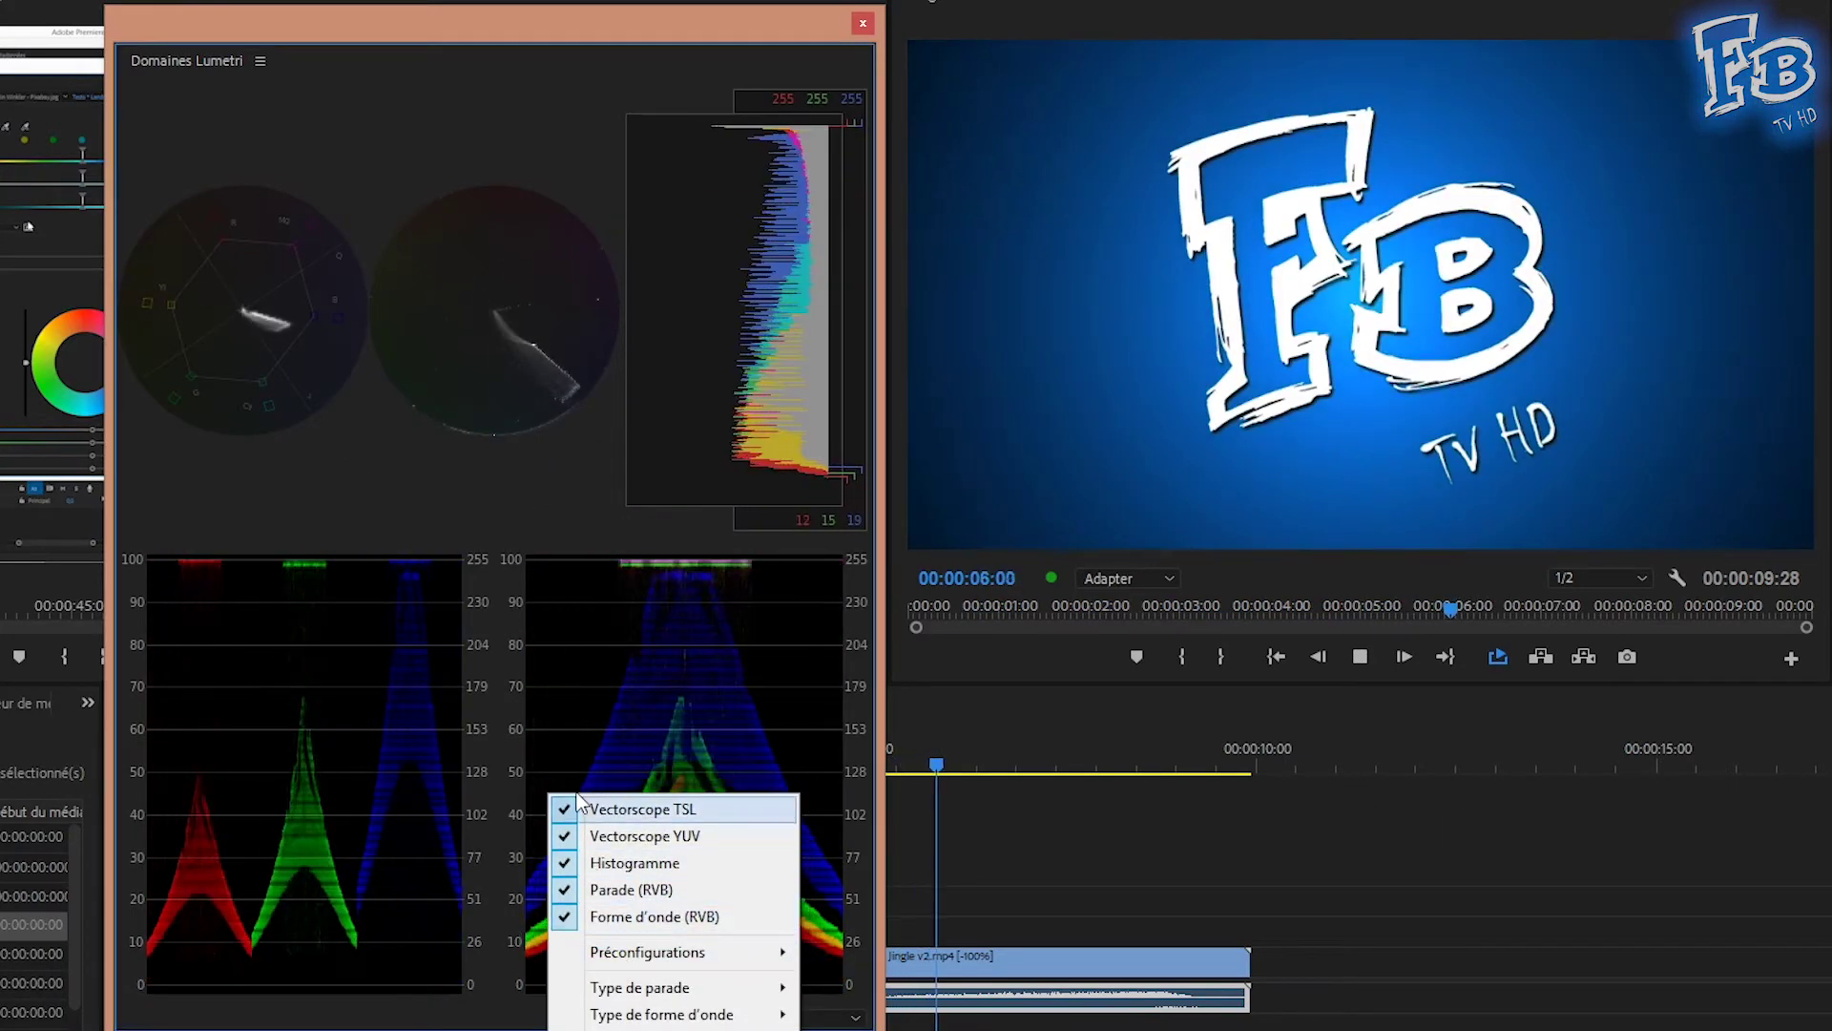
{"action": "left_click", "coordinate": [489, 1028]}
{"action": "left_click", "coordinate": [558, 1019]}
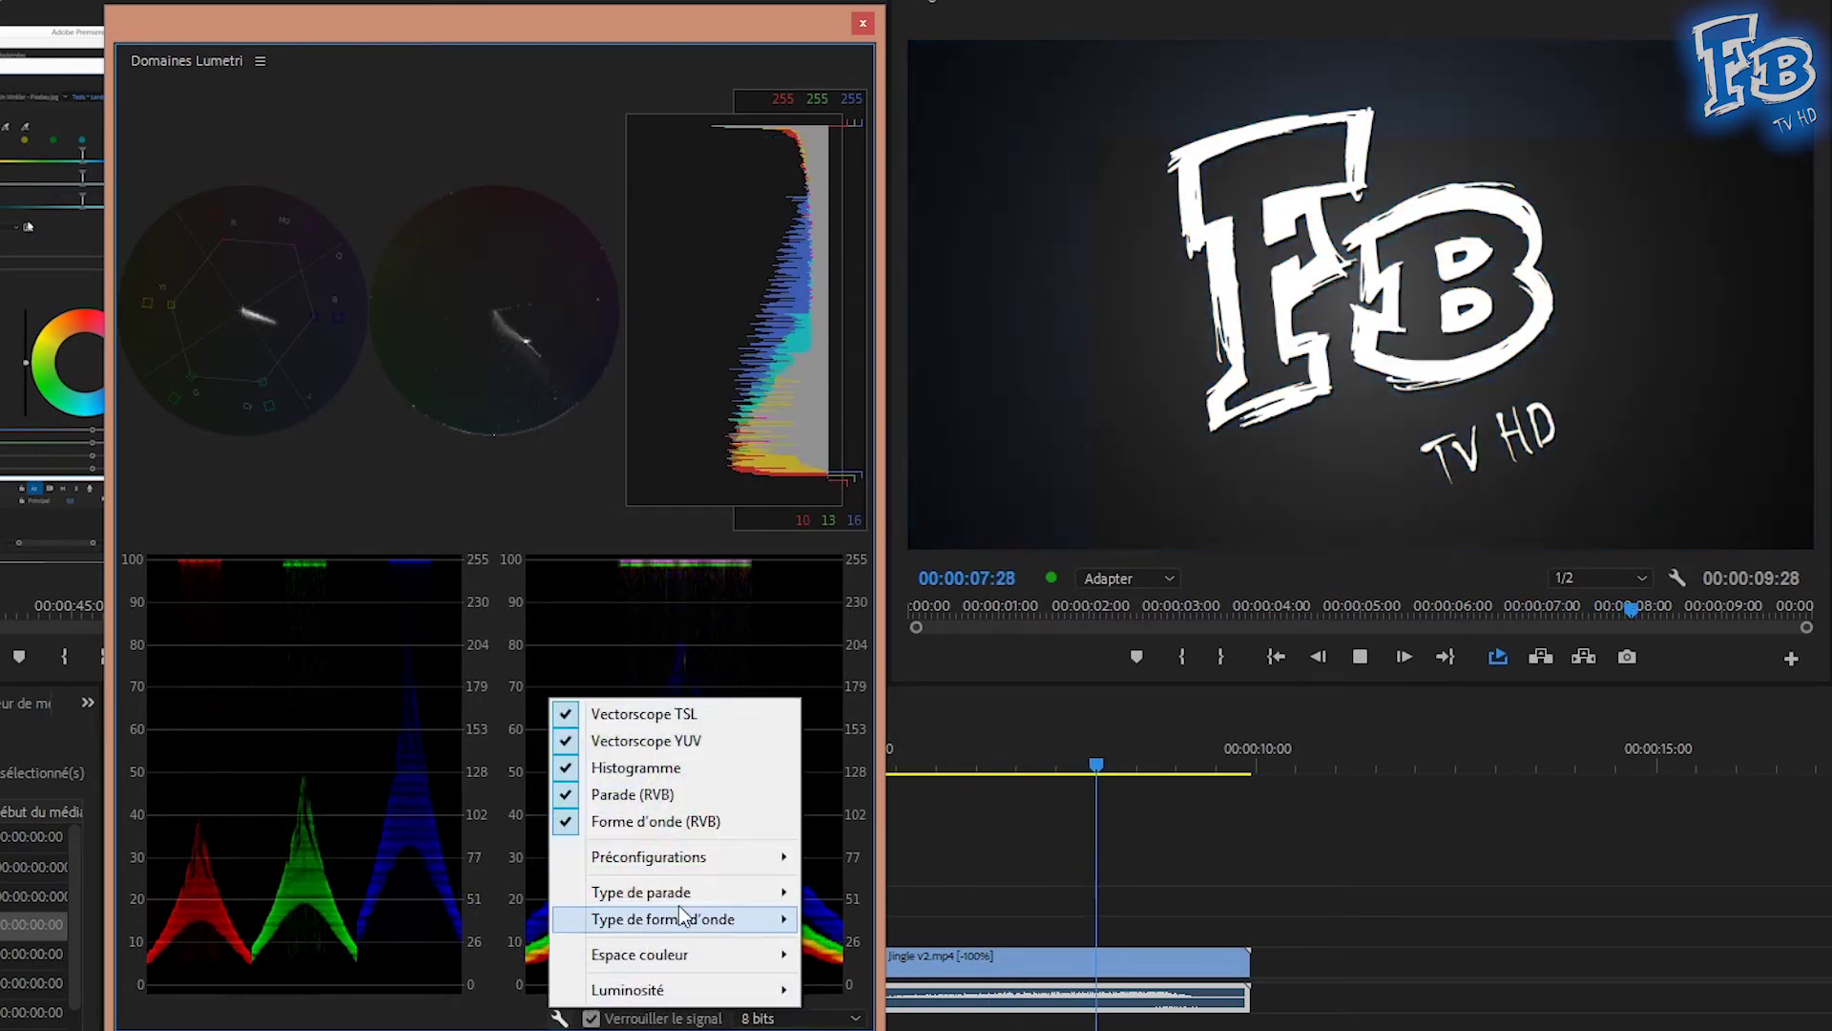
{"action": "mouse_move", "coordinate": [734, 858]}
{"action": "left_click", "coordinate": [849, 893]}
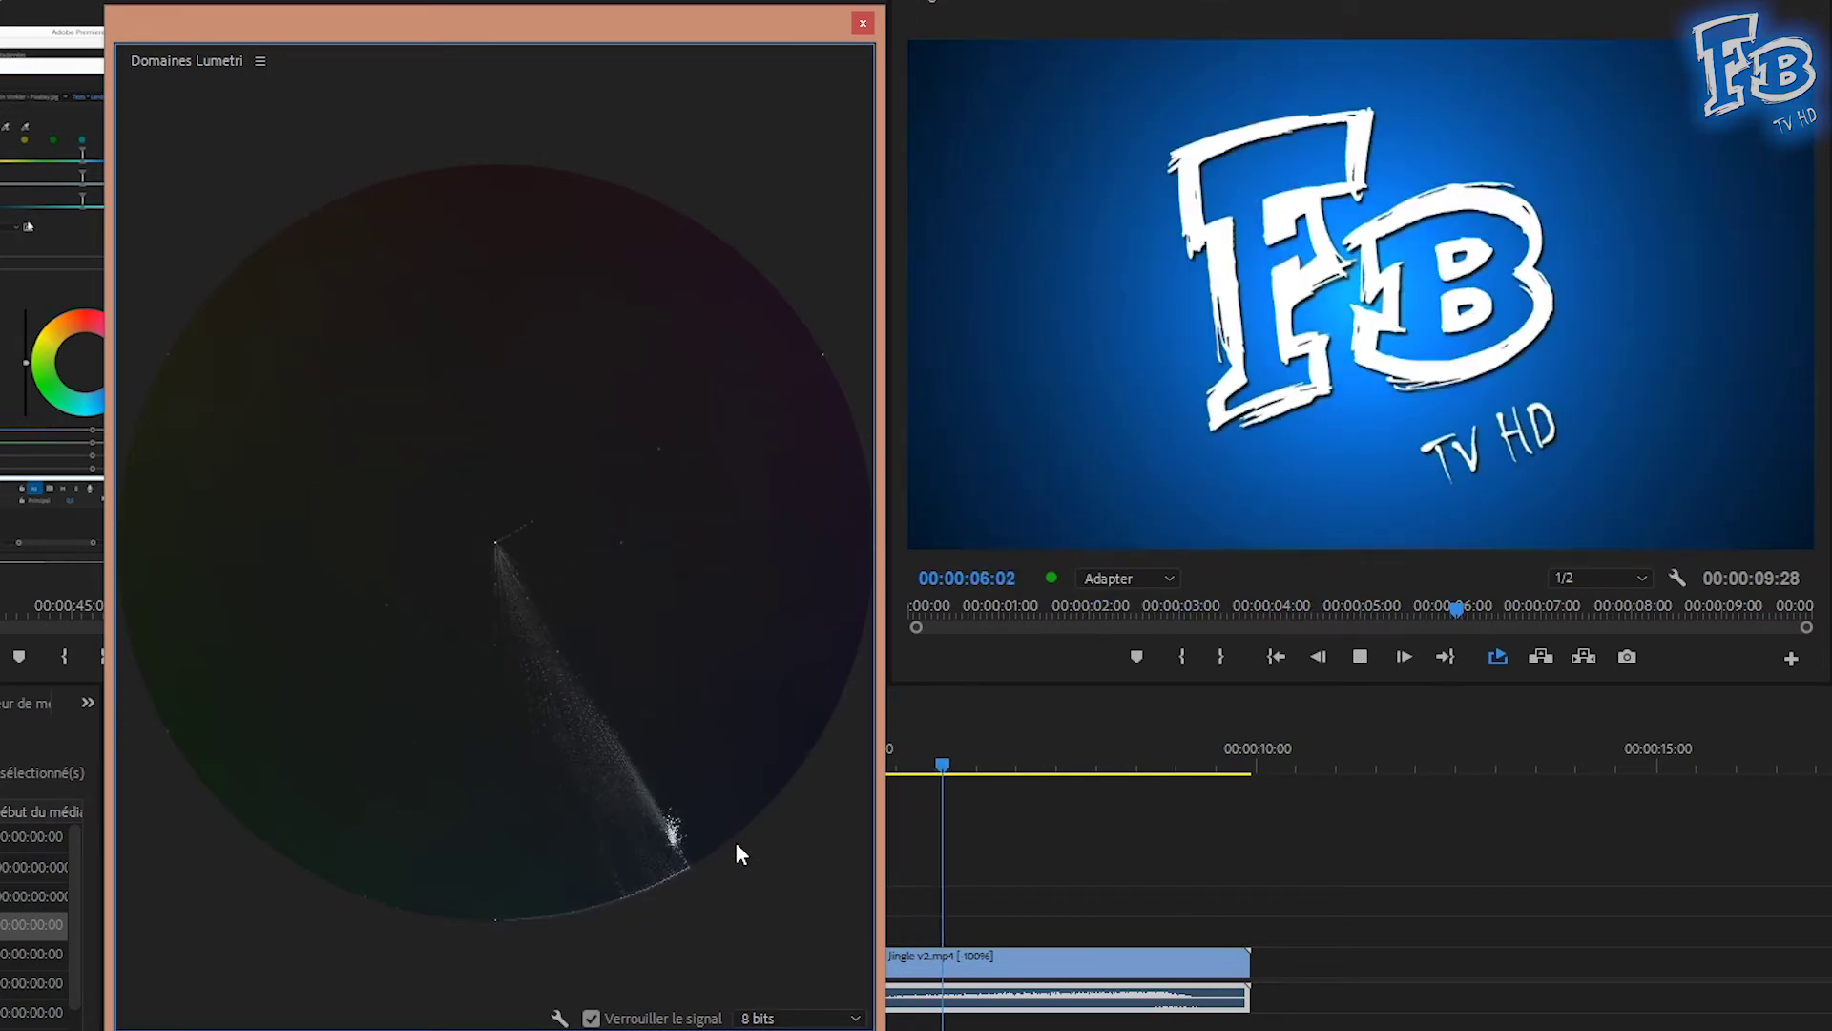
Set scope brightness to Bright and add the YUV vectorscope.
{"action": "left_click", "coordinate": [561, 1019]}
{"action": "mouse_move", "coordinate": [625, 985]}
{"action": "left_click", "coordinate": [820, 991]}
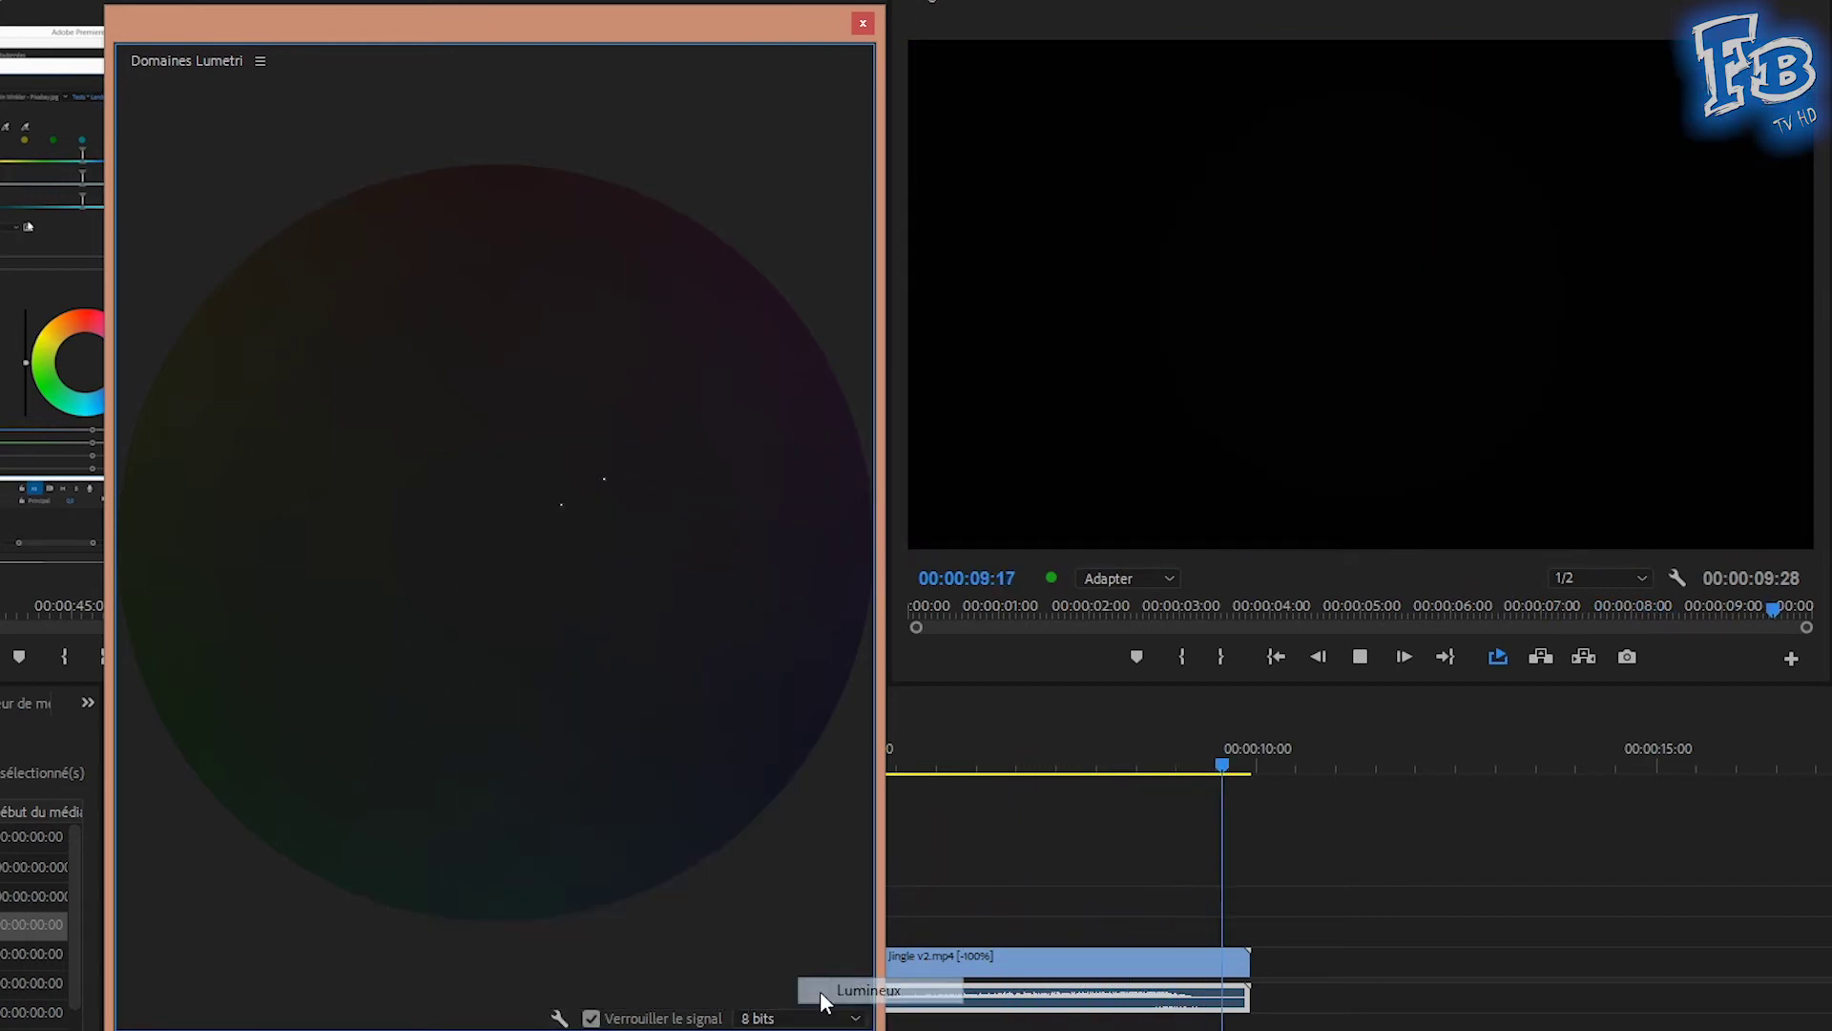
{"action": "right_click", "coordinate": [763, 872]}
{"action": "left_click", "coordinate": [855, 872]}
{"action": "right_click", "coordinate": [740, 818]}
{"action": "left_click", "coordinate": [811, 857]}
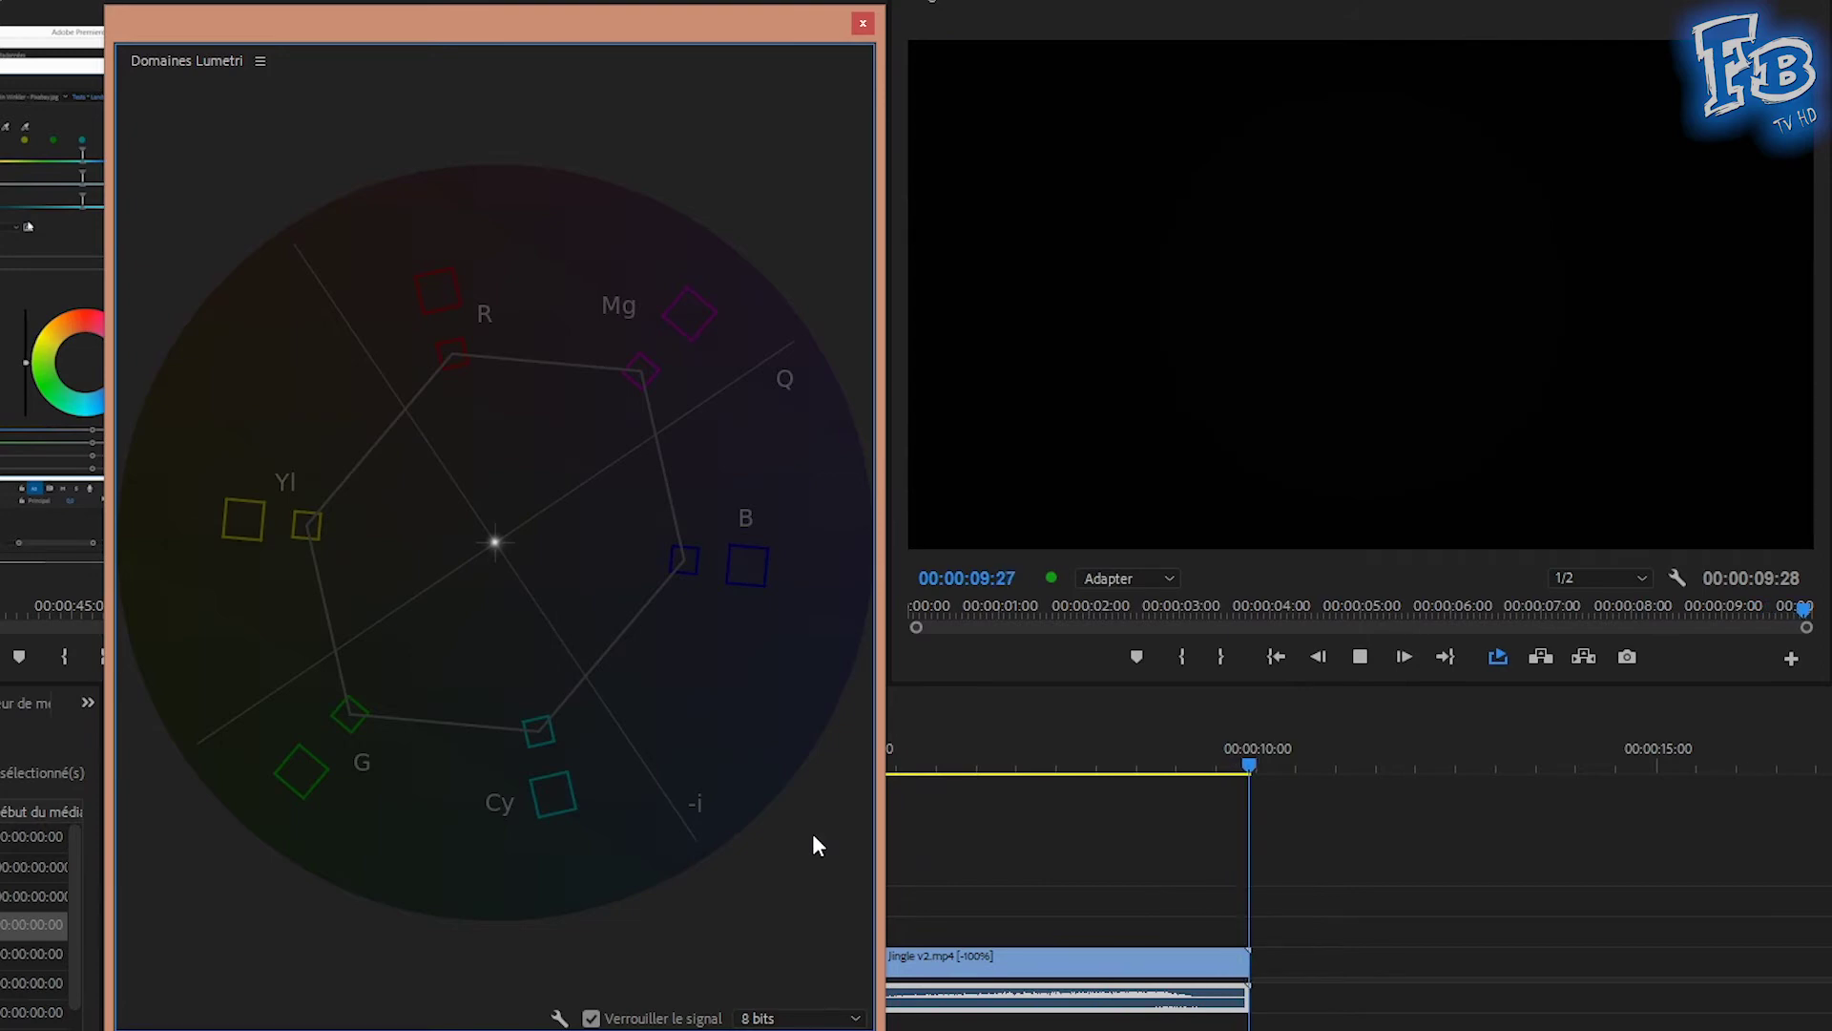
Cycle the scope through histogram and RGB waveform, then luma and YC waveform types.
{"action": "right_click", "coordinate": [813, 836]}
{"action": "left_click", "coordinate": [849, 936]}
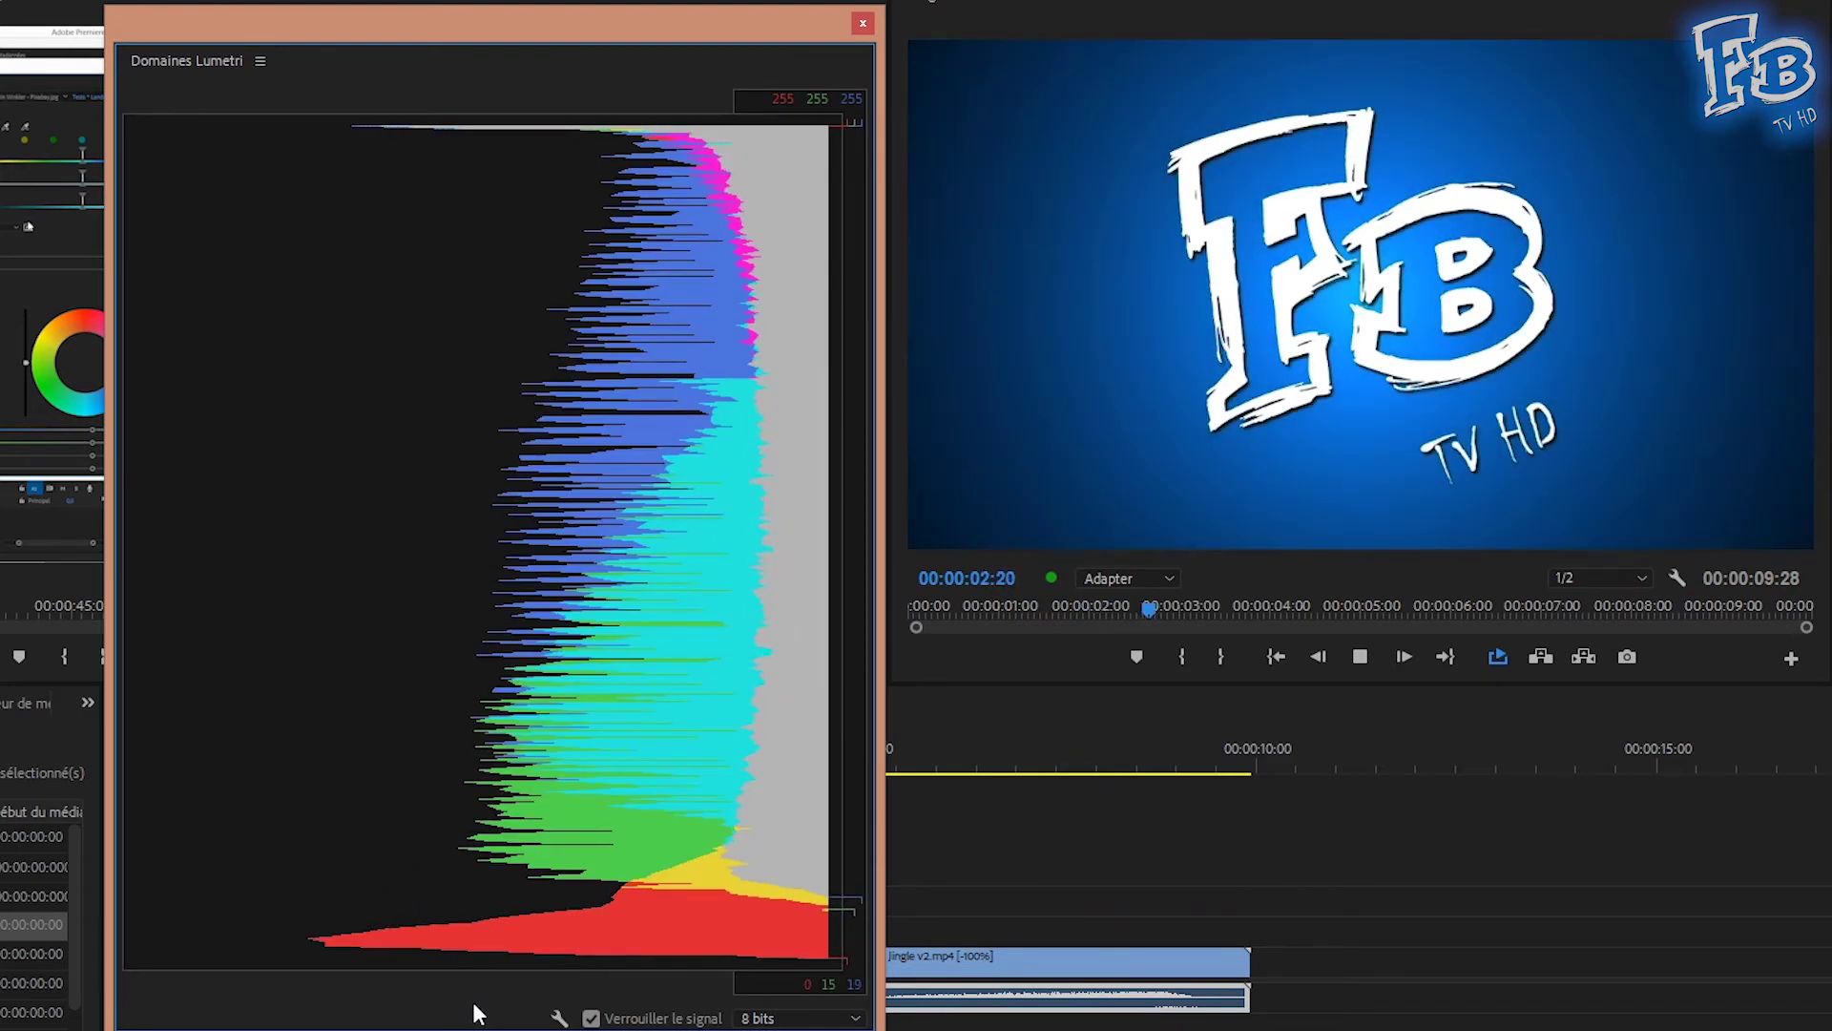
{"action": "right_click", "coordinate": [725, 632]}
{"action": "left_click", "coordinate": [795, 766]}
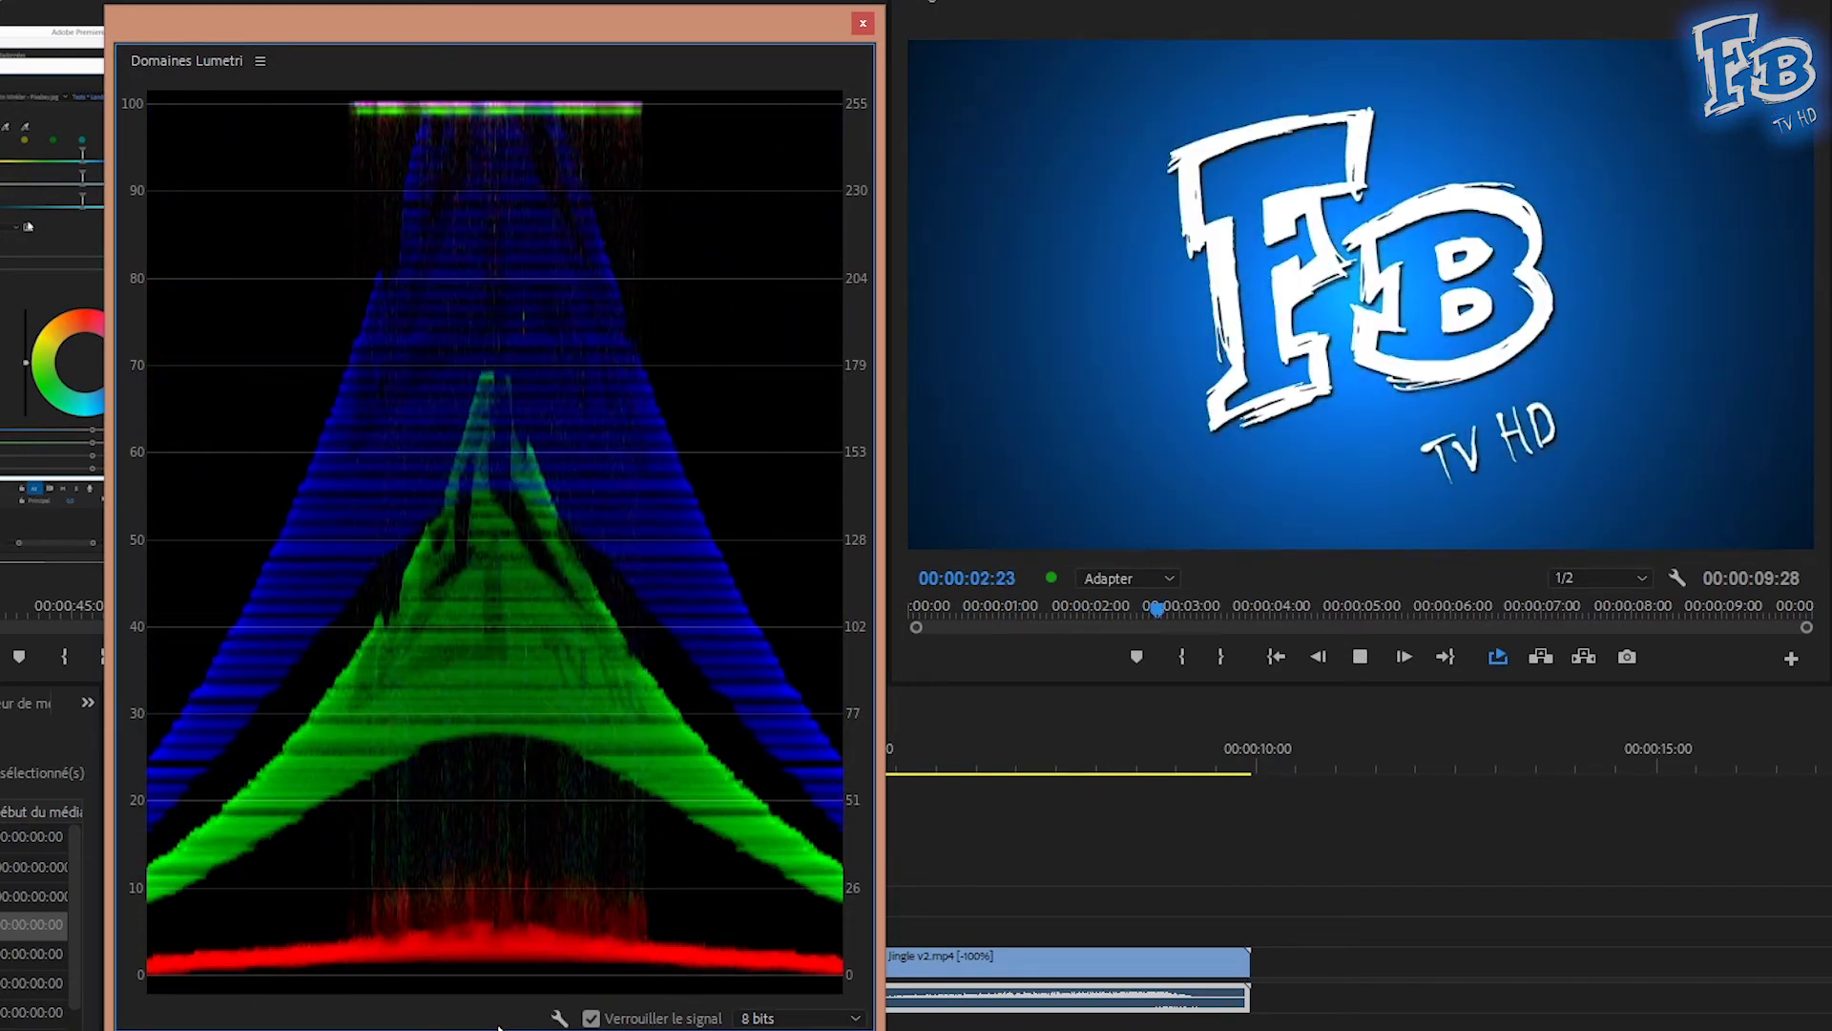
{"action": "right_click", "coordinate": [799, 627]}
{"action": "left_click", "coordinate": [1087, 878]}
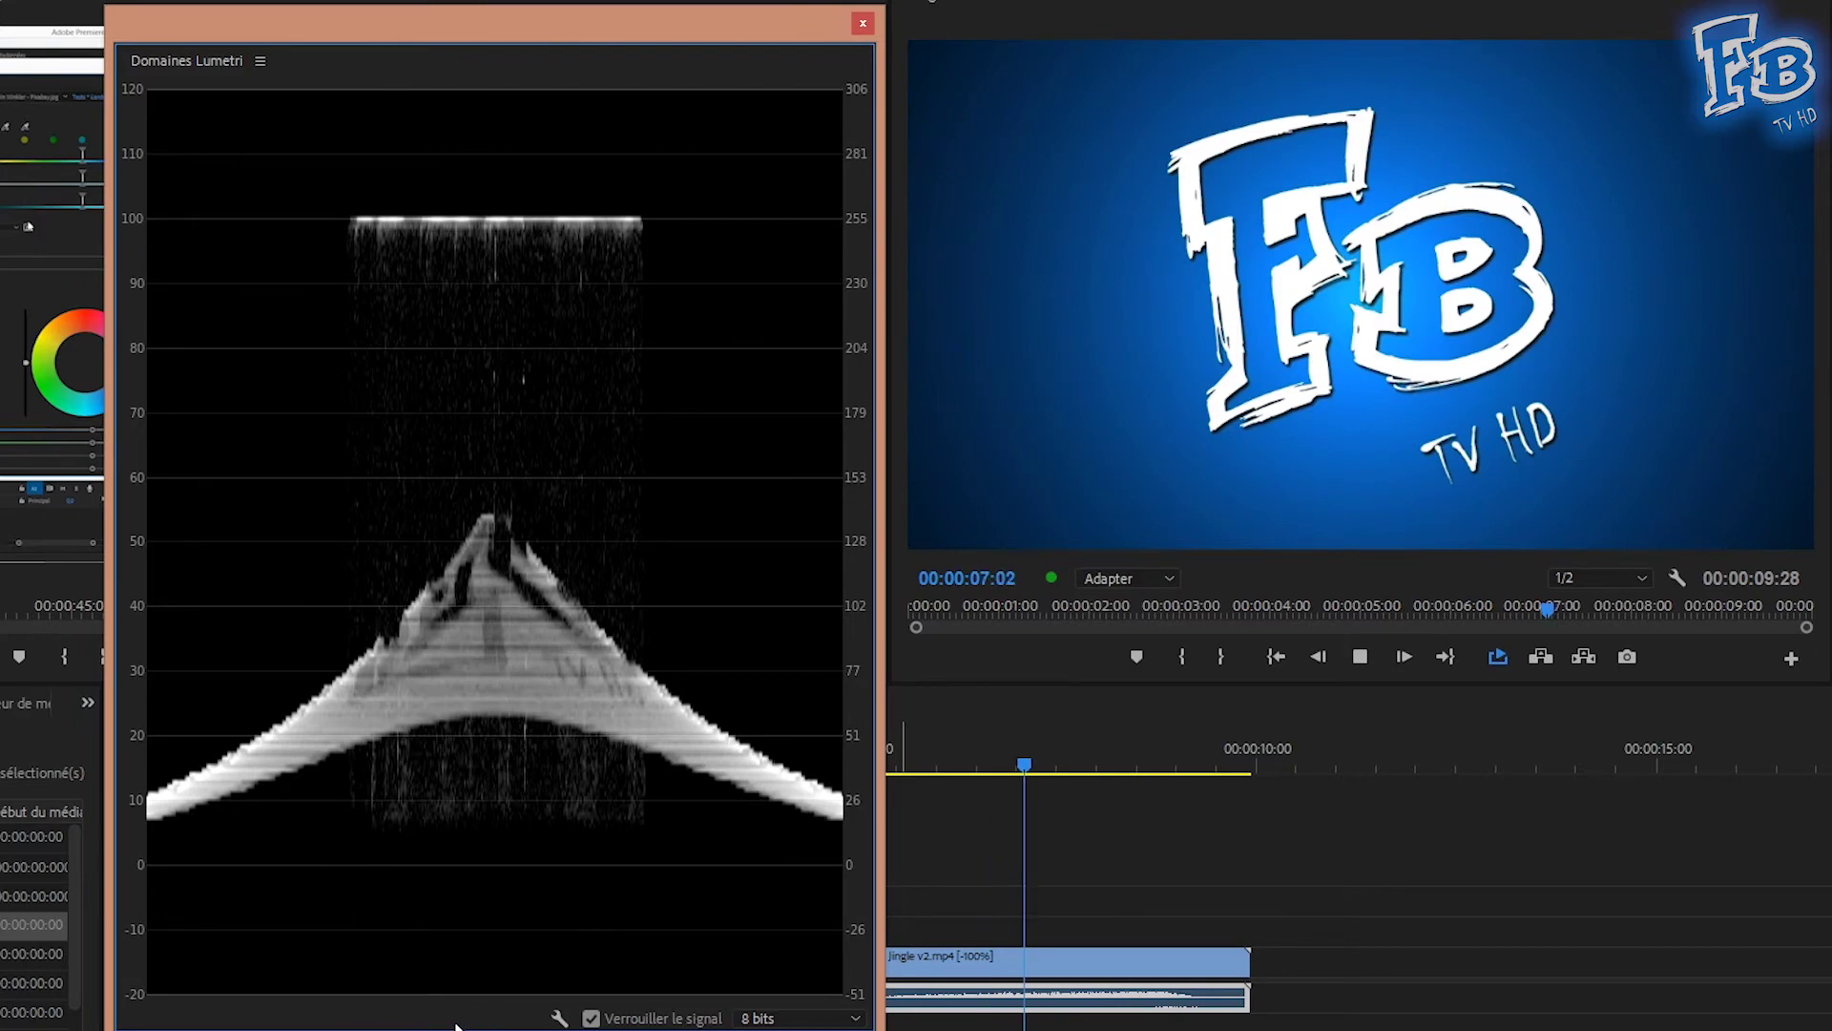
{"action": "right_click", "coordinate": [799, 616]}
{"action": "mouse_move", "coordinate": [1019, 845]}
{"action": "left_click", "coordinate": [1166, 895]}
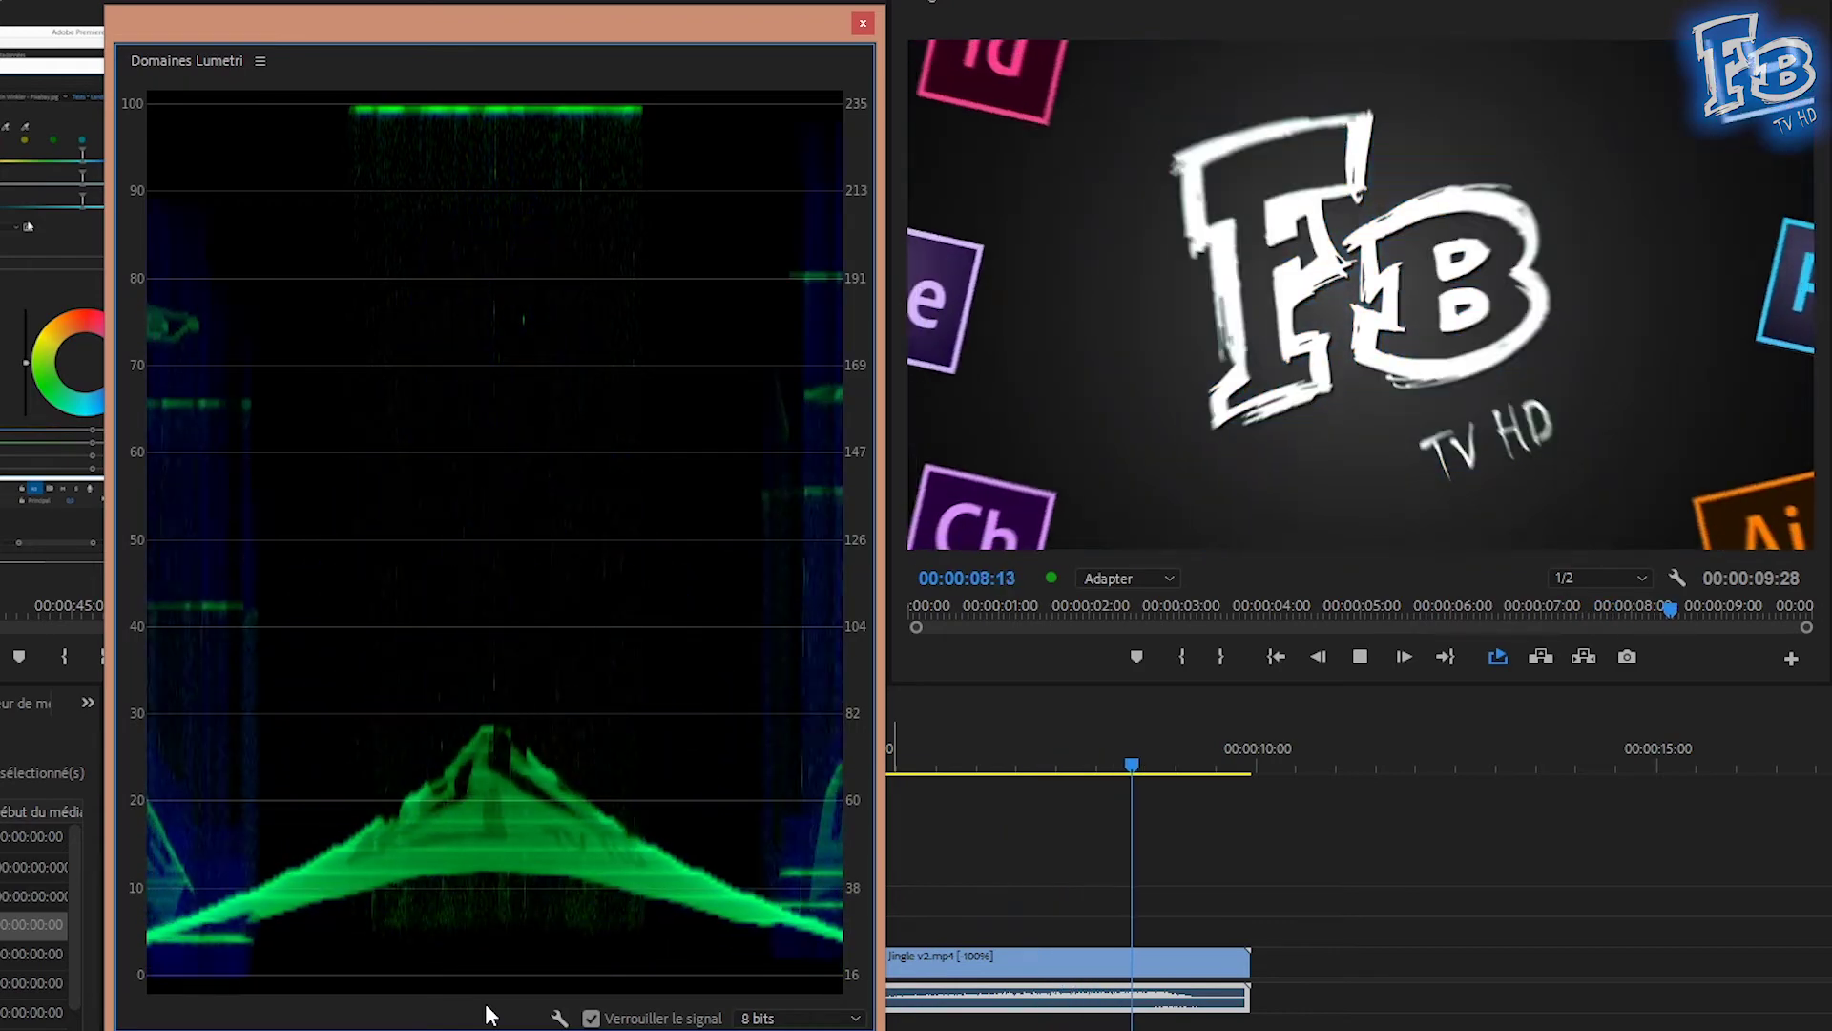
Show the RGB parade, switch it to YUV, then re-enable all scopes together.
{"action": "right_click", "coordinate": [685, 803]}
{"action": "left_click", "coordinate": [764, 894]}
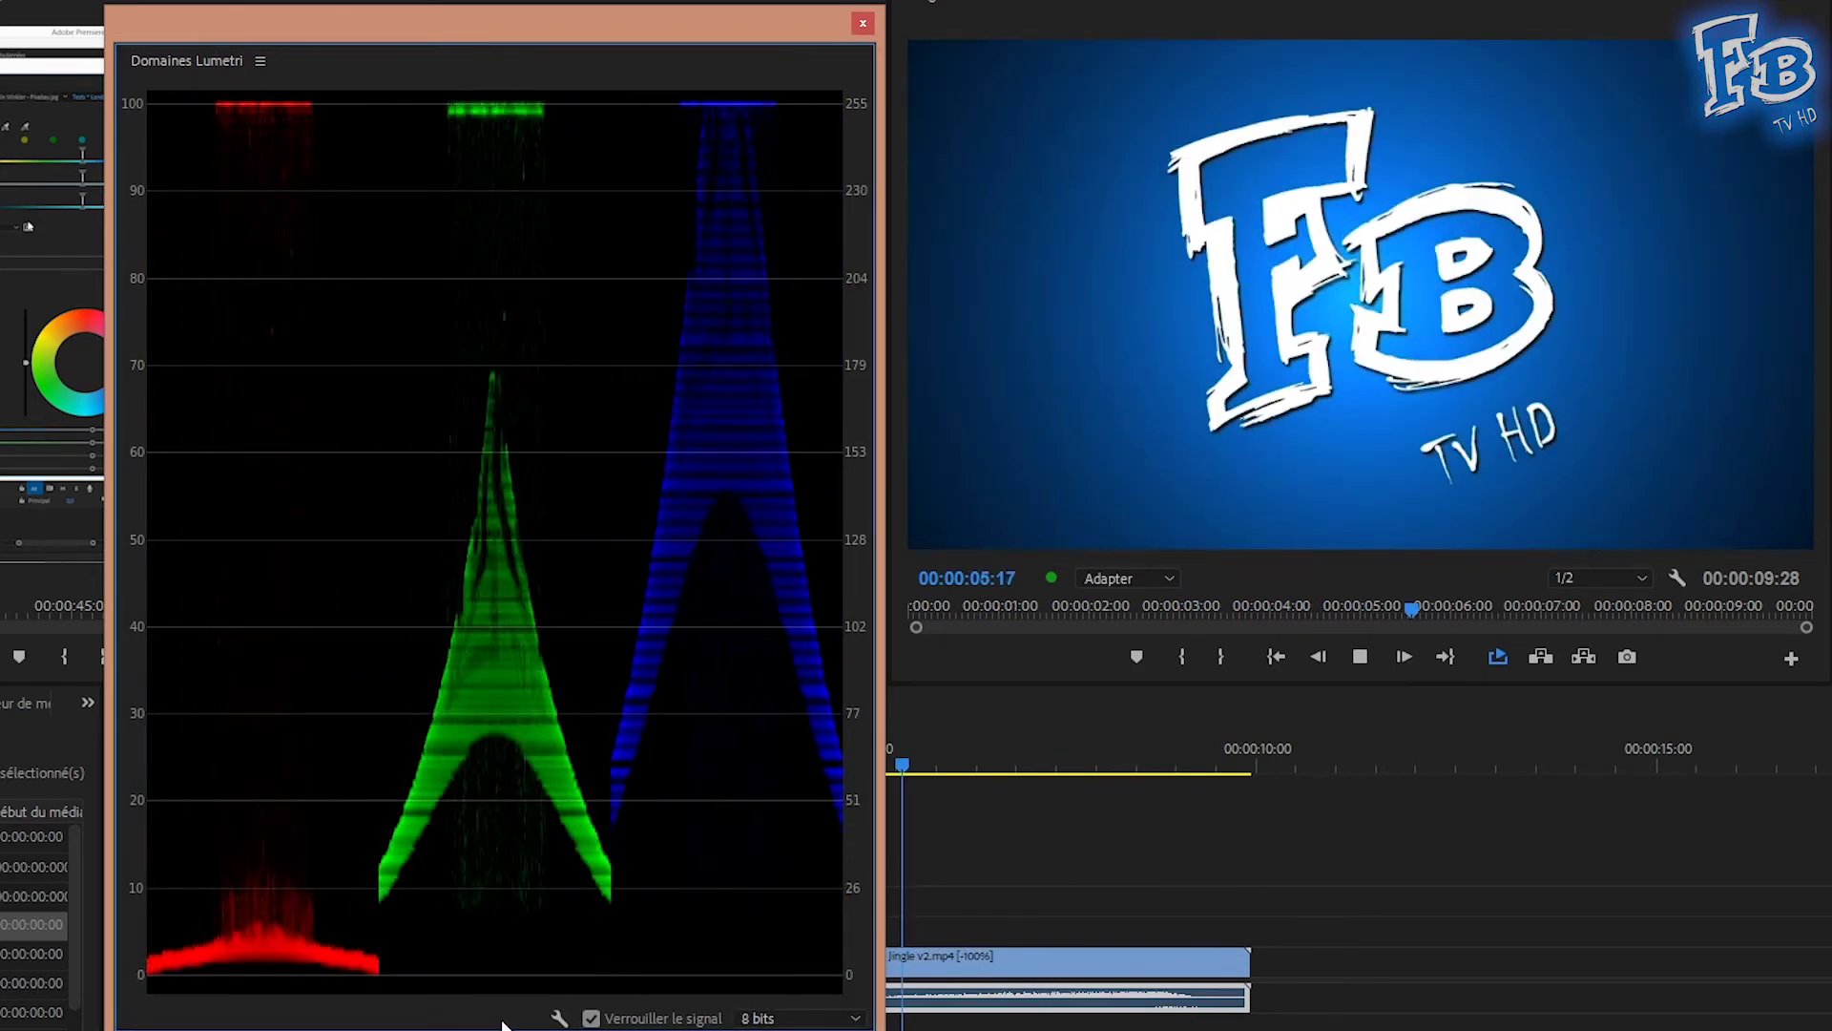
{"action": "right_click", "coordinate": [758, 963]}
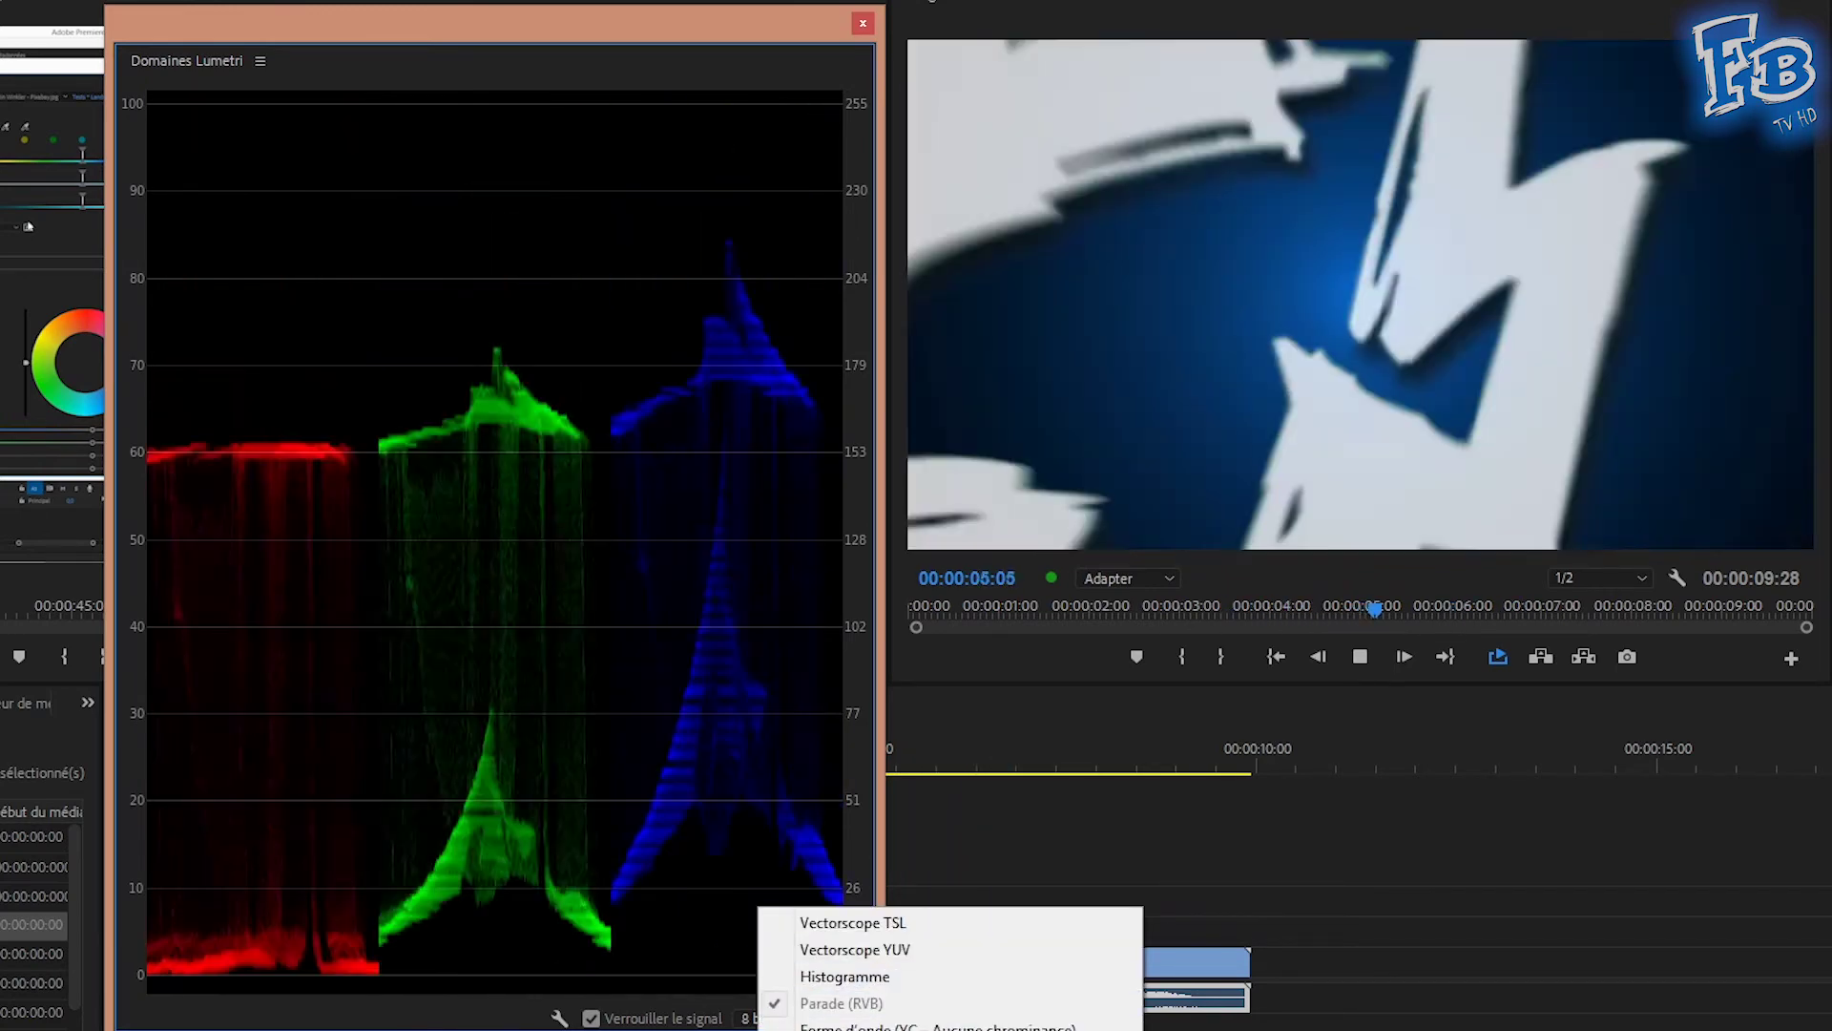
{"action": "left_click", "coordinate": [859, 1002]}
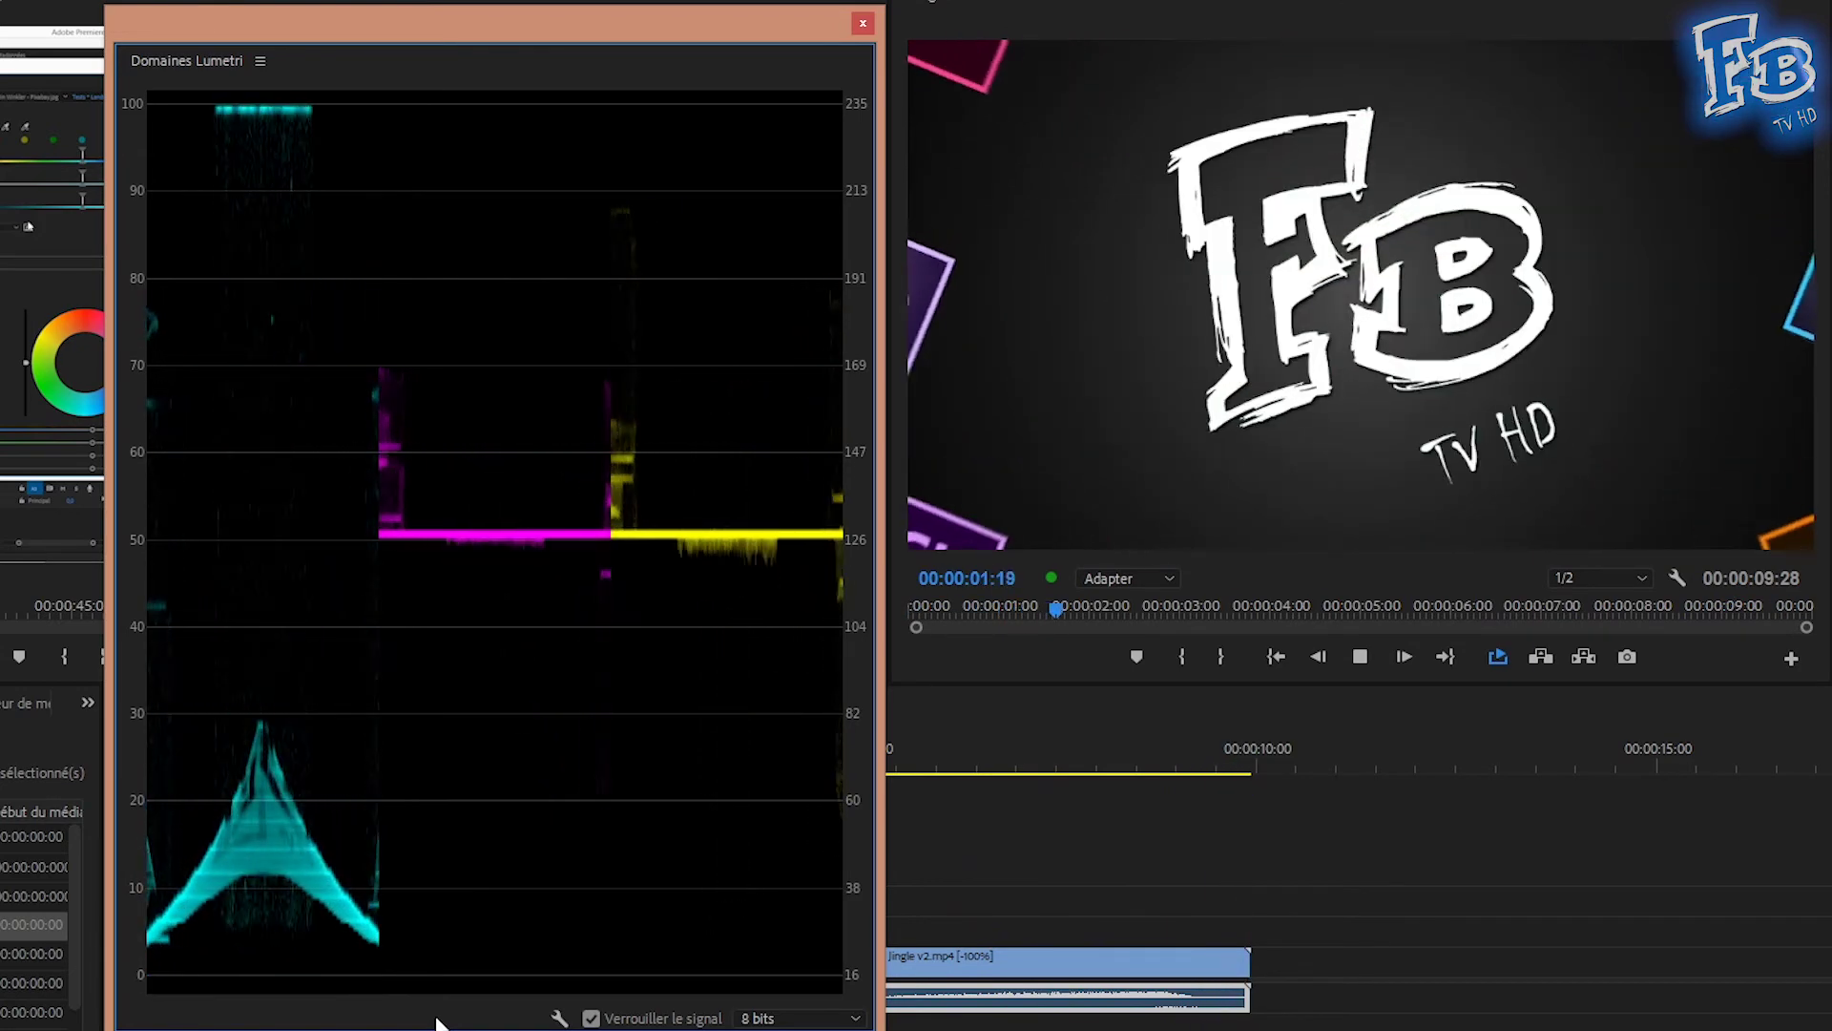
{"action": "right_click", "coordinate": [437, 1021]}
{"action": "left_click", "coordinate": [809, 887]}
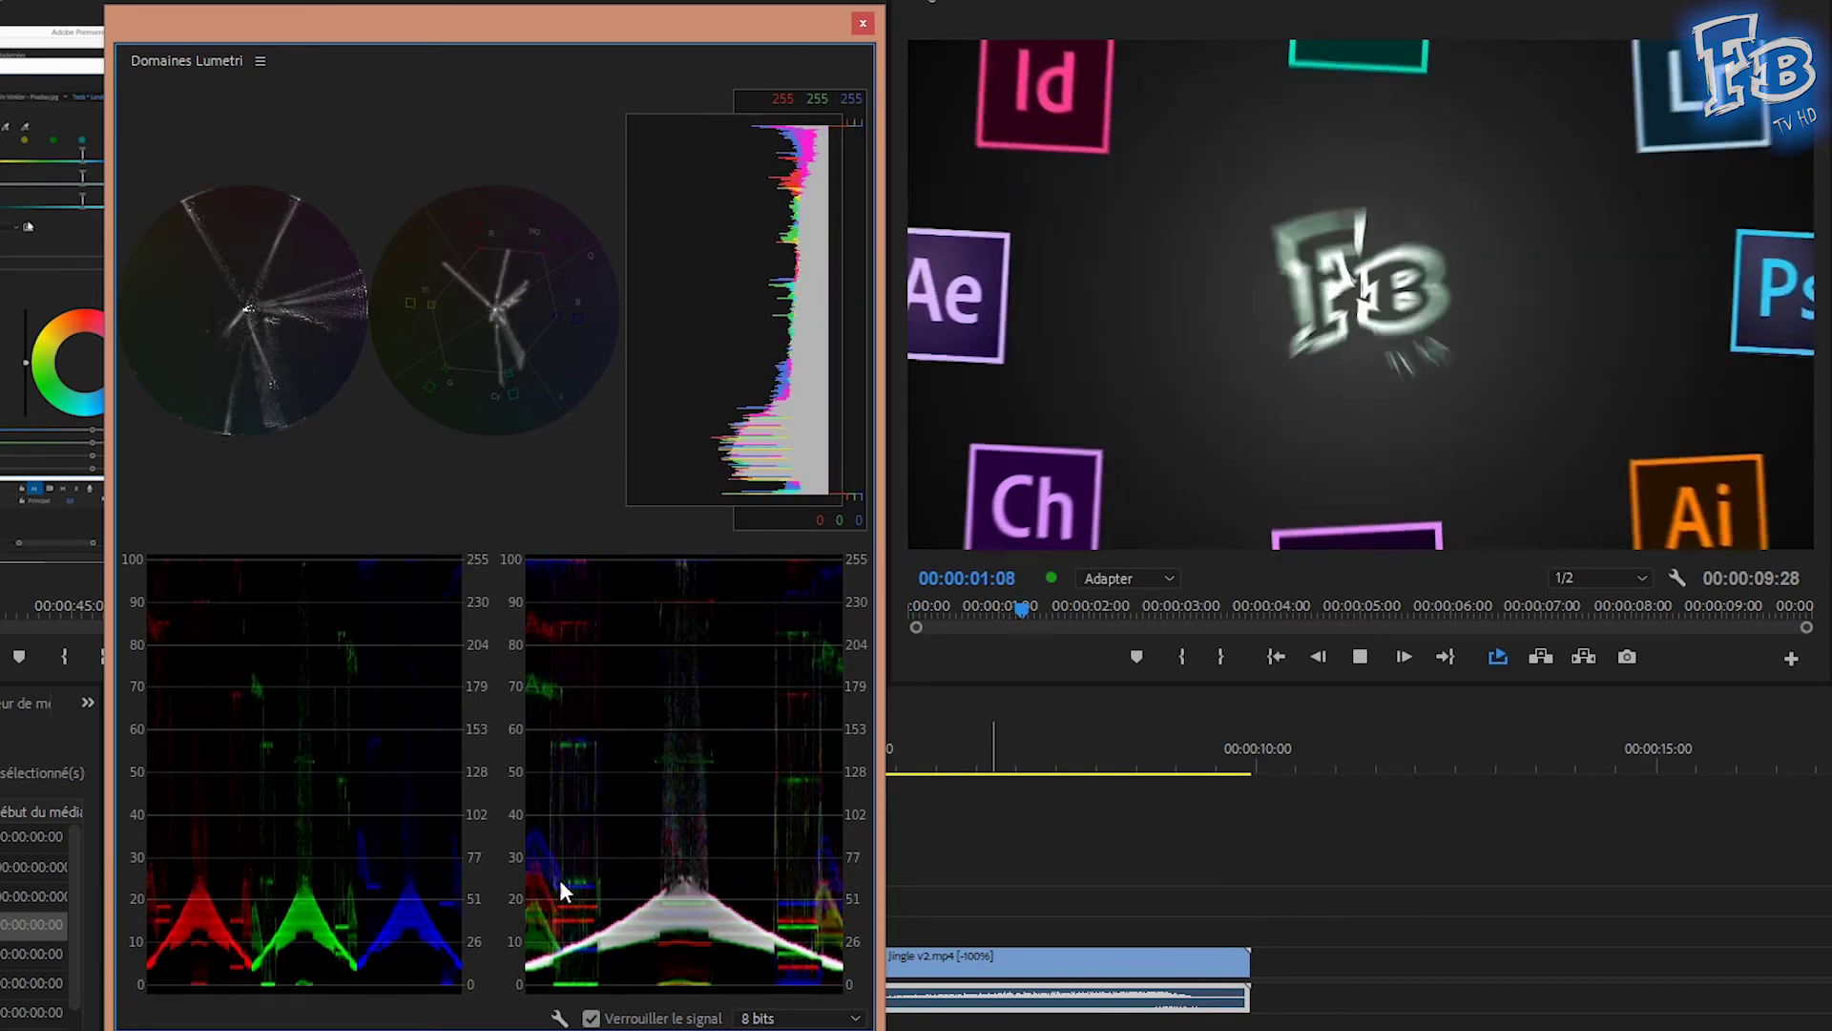
Switch the Lumetri Scopes colour space (Espace couleur) to 601, then to 709.
{"action": "left_click", "coordinate": [559, 1018]}
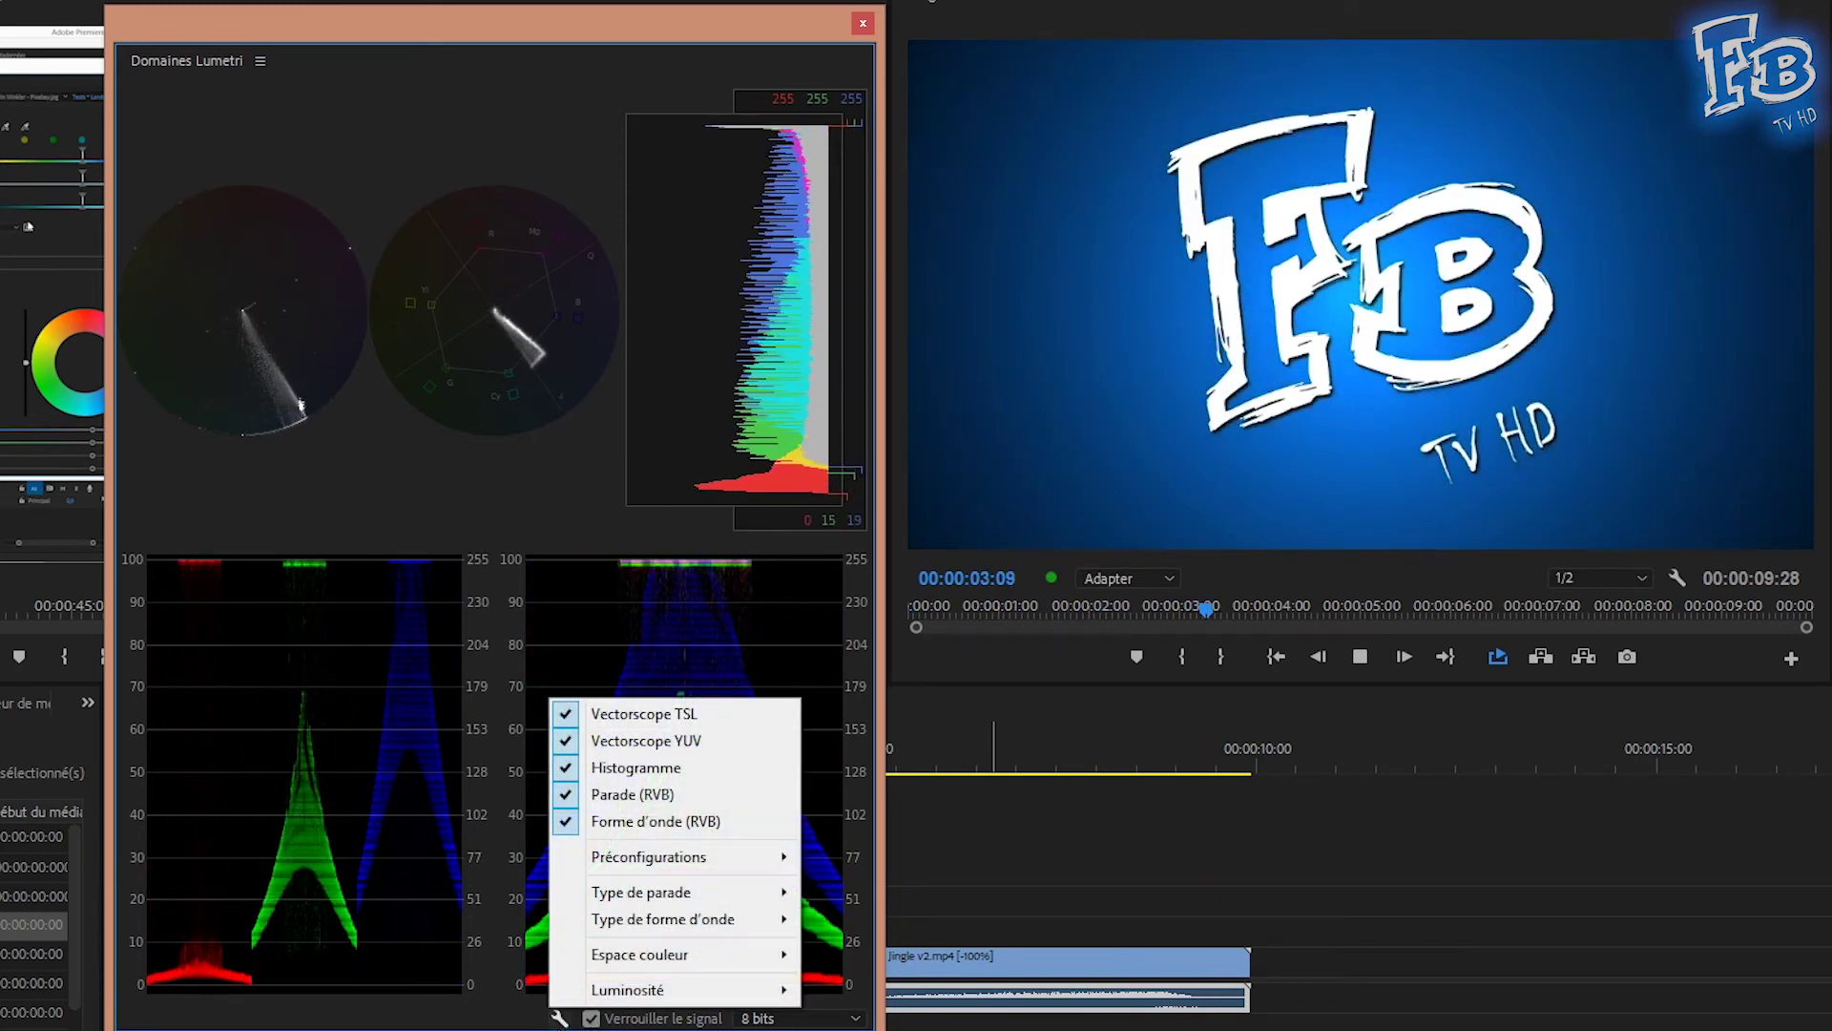
{"action": "mouse_move", "coordinate": [687, 954]}
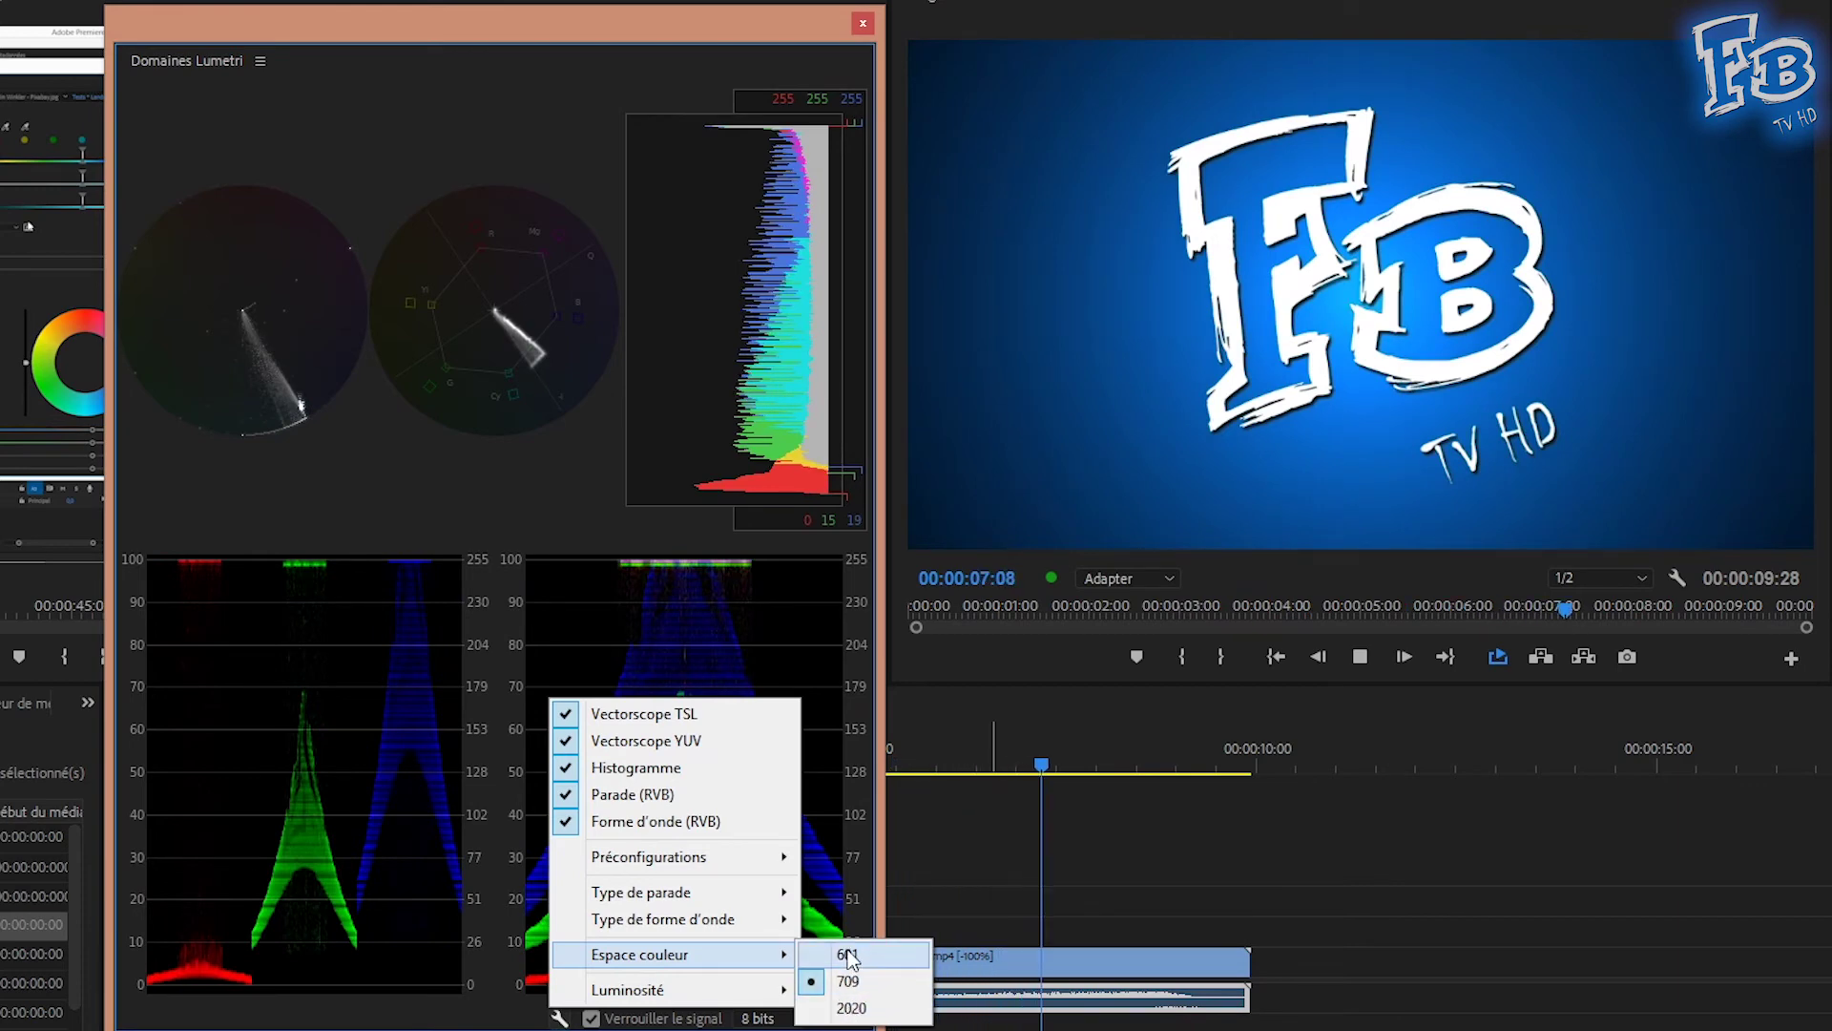
{"action": "left_click", "coordinate": [848, 954]}
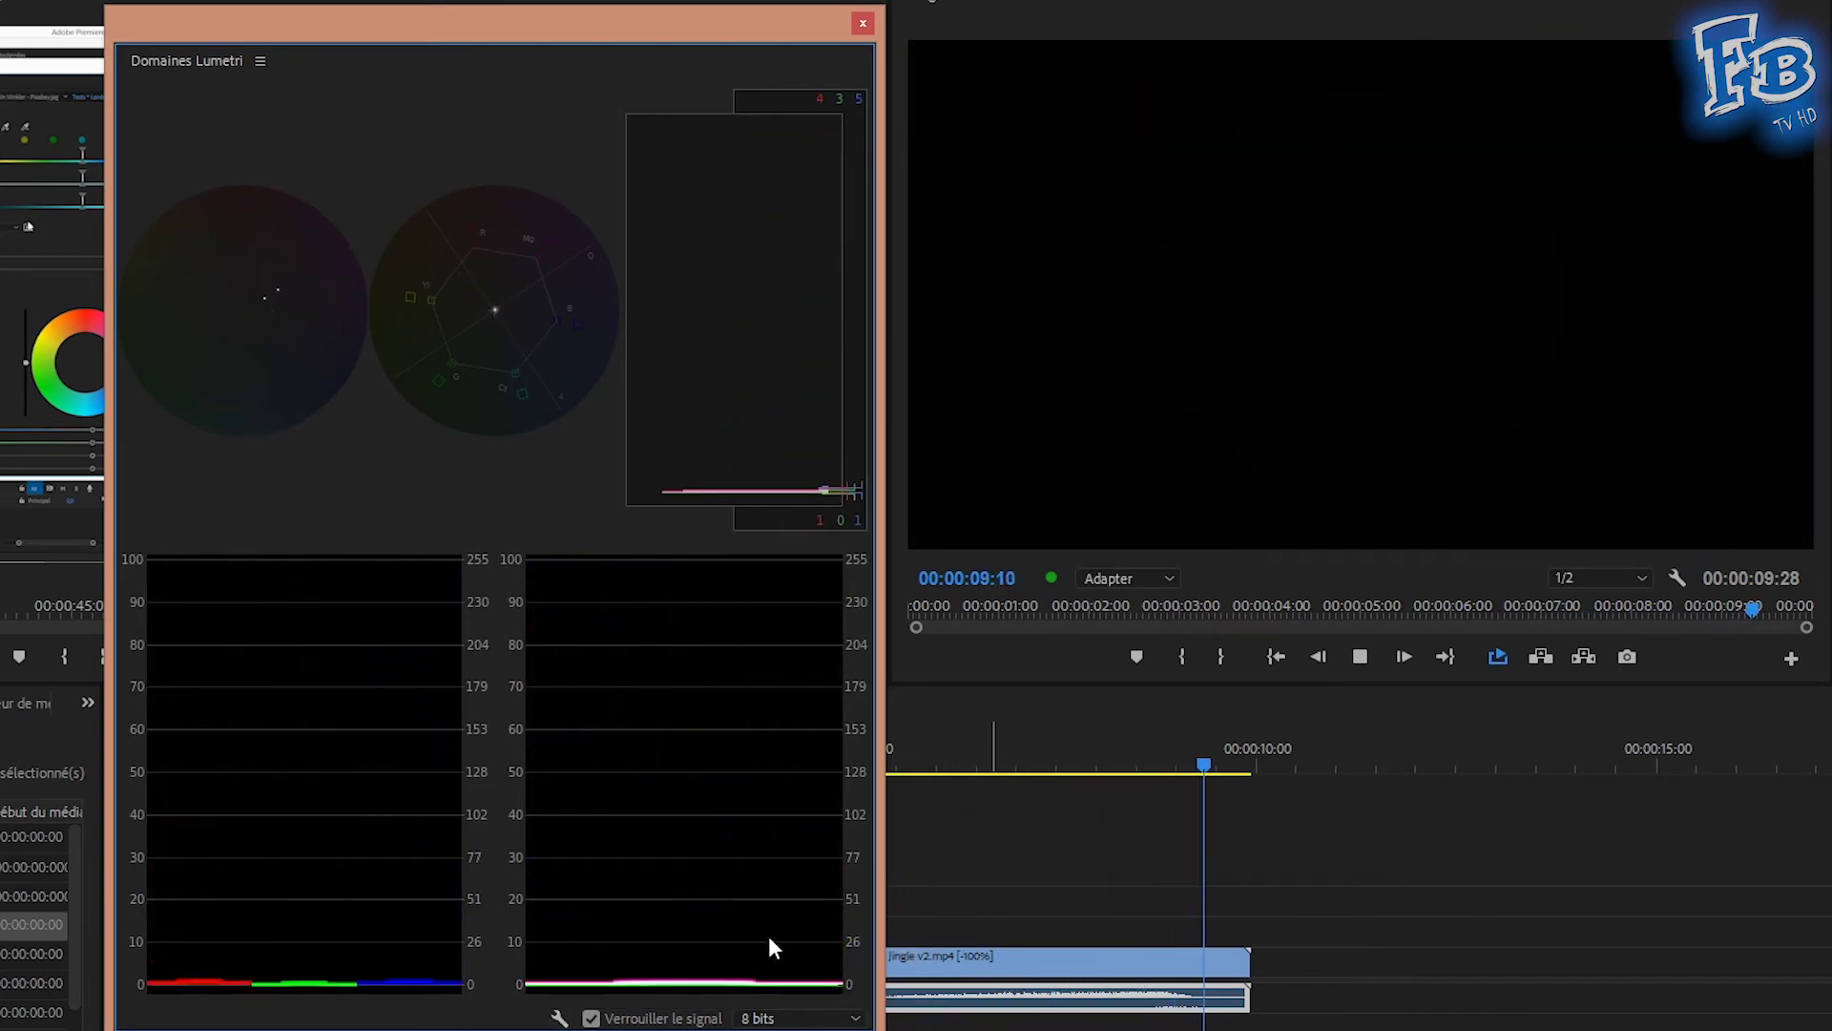
{"action": "right_click", "coordinate": [769, 935]}
{"action": "mouse_move", "coordinate": [950, 897]}
{"action": "left_click", "coordinate": [1056, 912]}
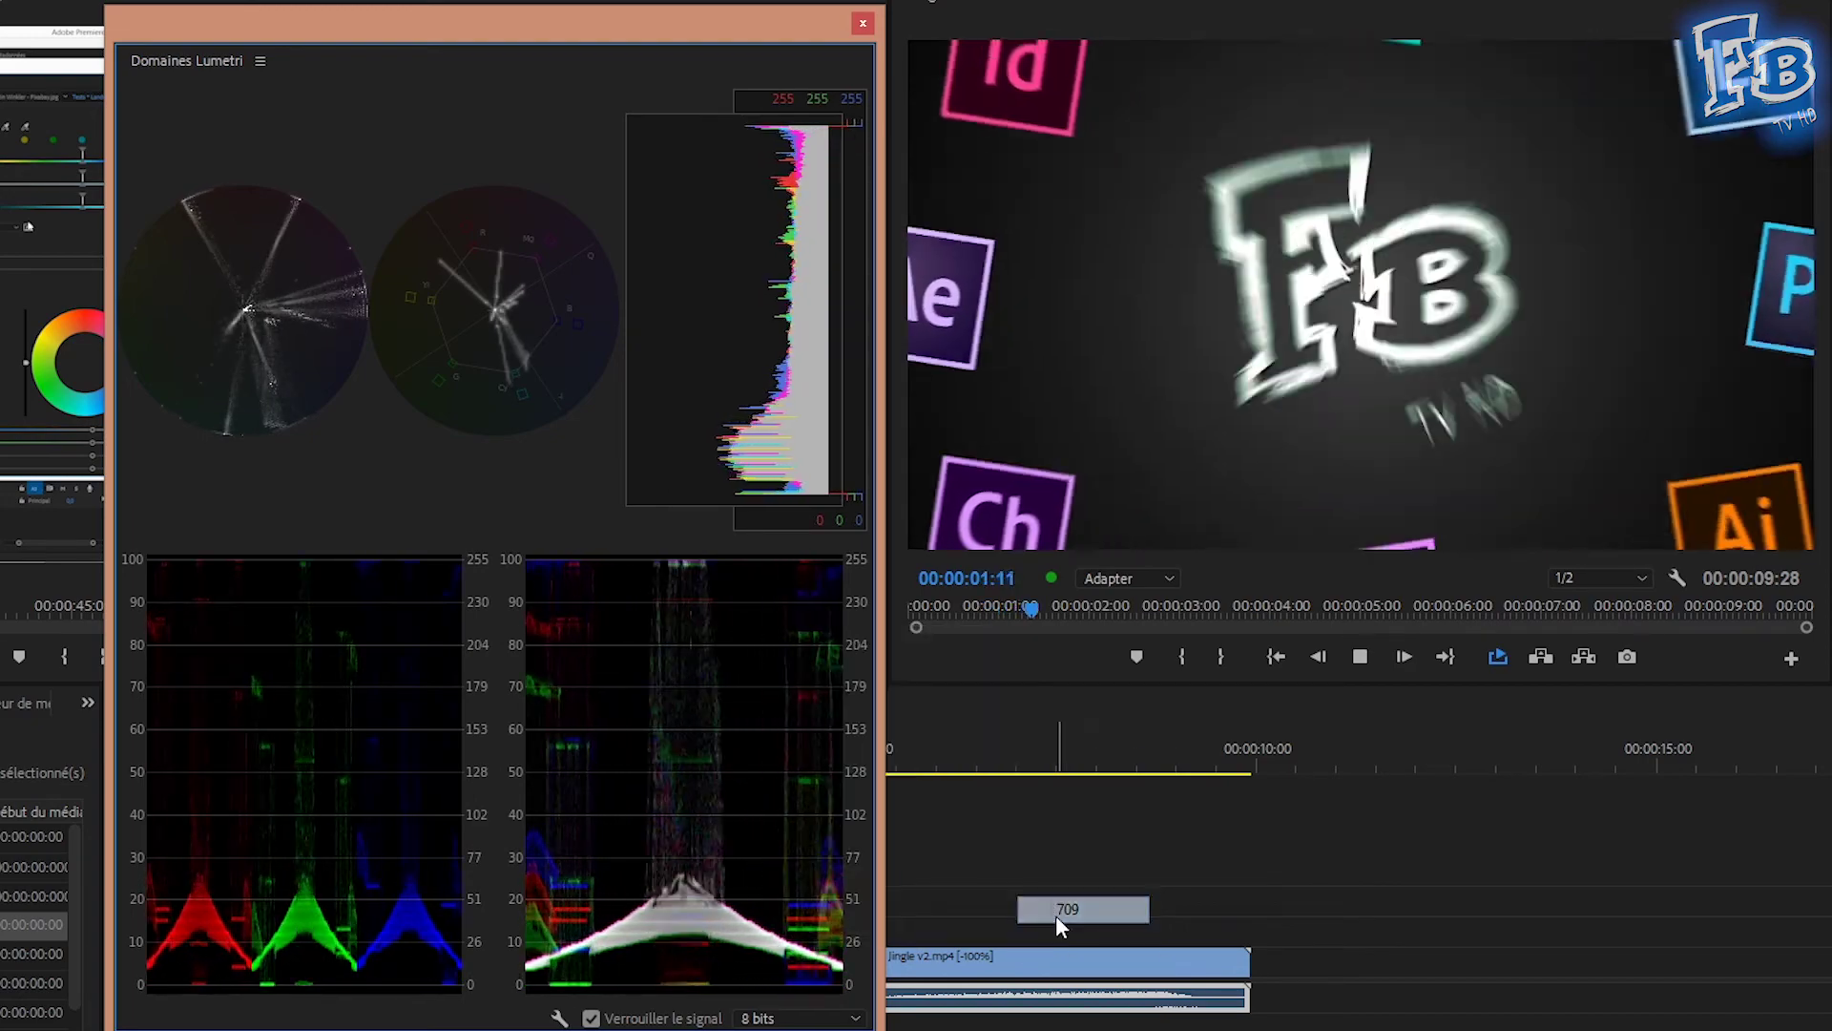
Set the scopes colour space to 2020 and check the Préconfigurations presets without choosing one.
{"action": "right_click", "coordinate": [718, 873]}
{"action": "mouse_move", "coordinate": [935, 973]}
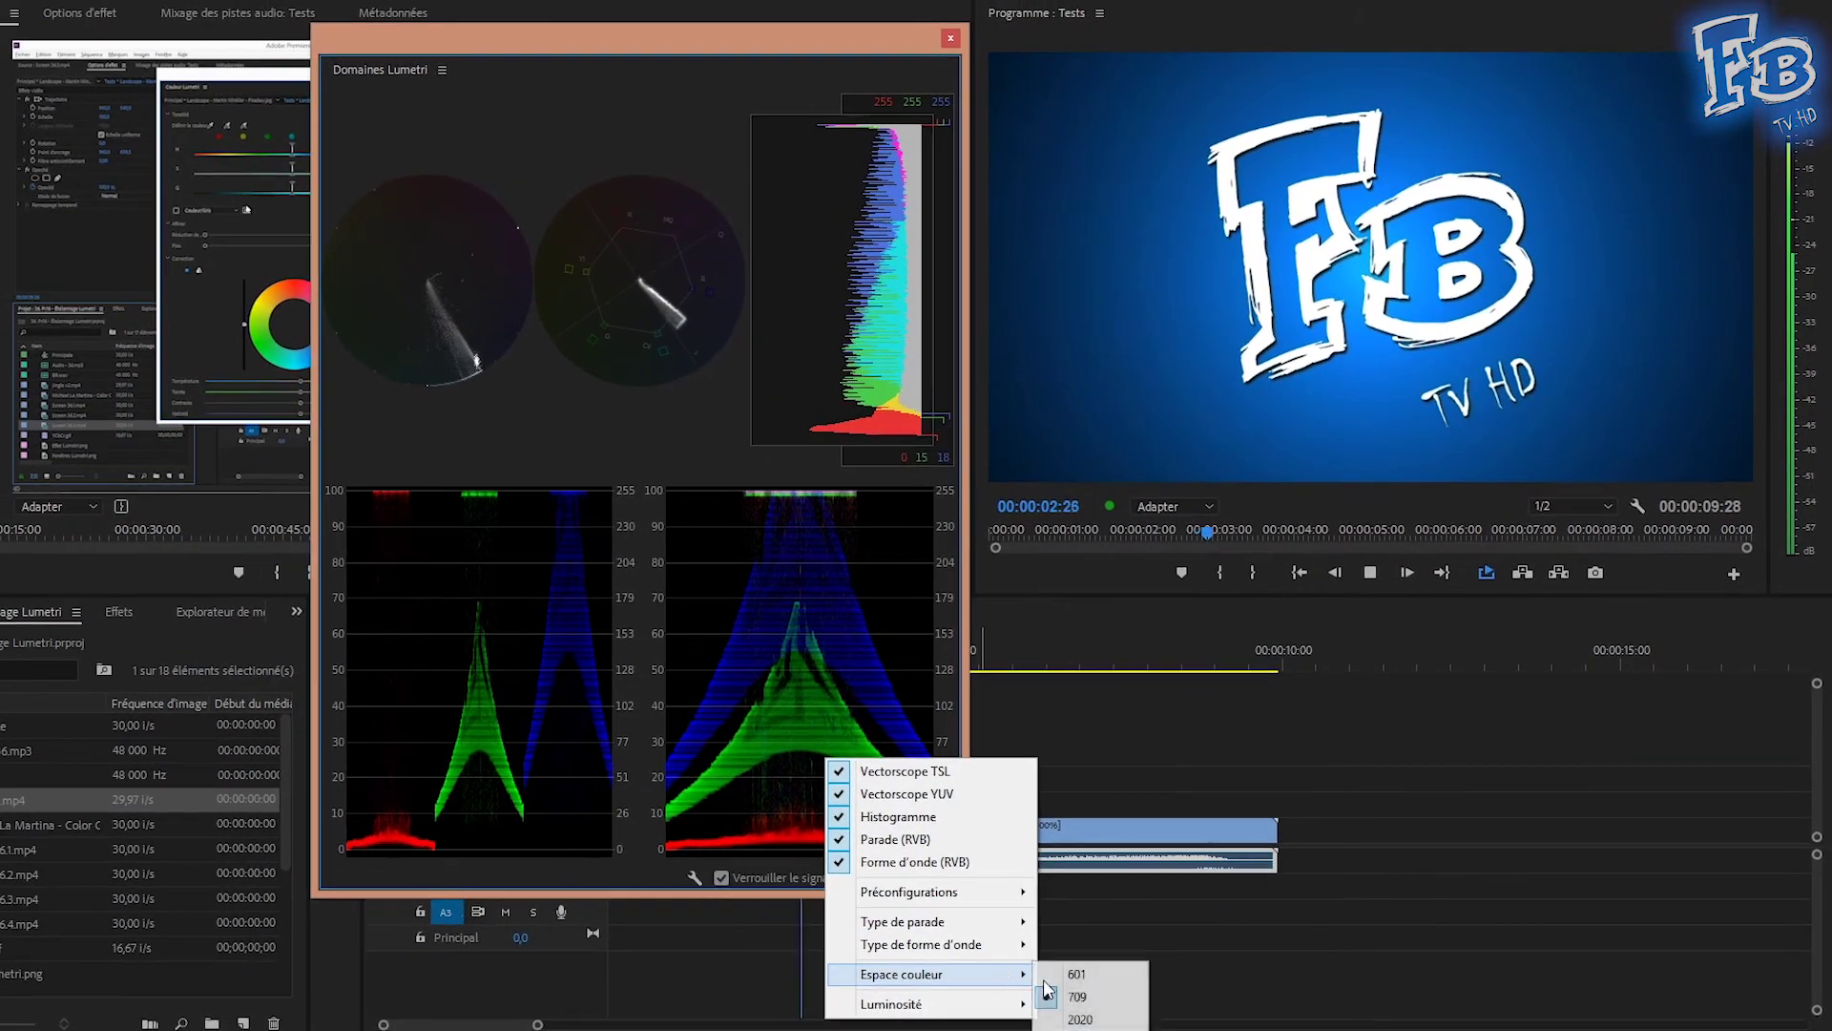
{"action": "left_click", "coordinate": [1097, 1020]}
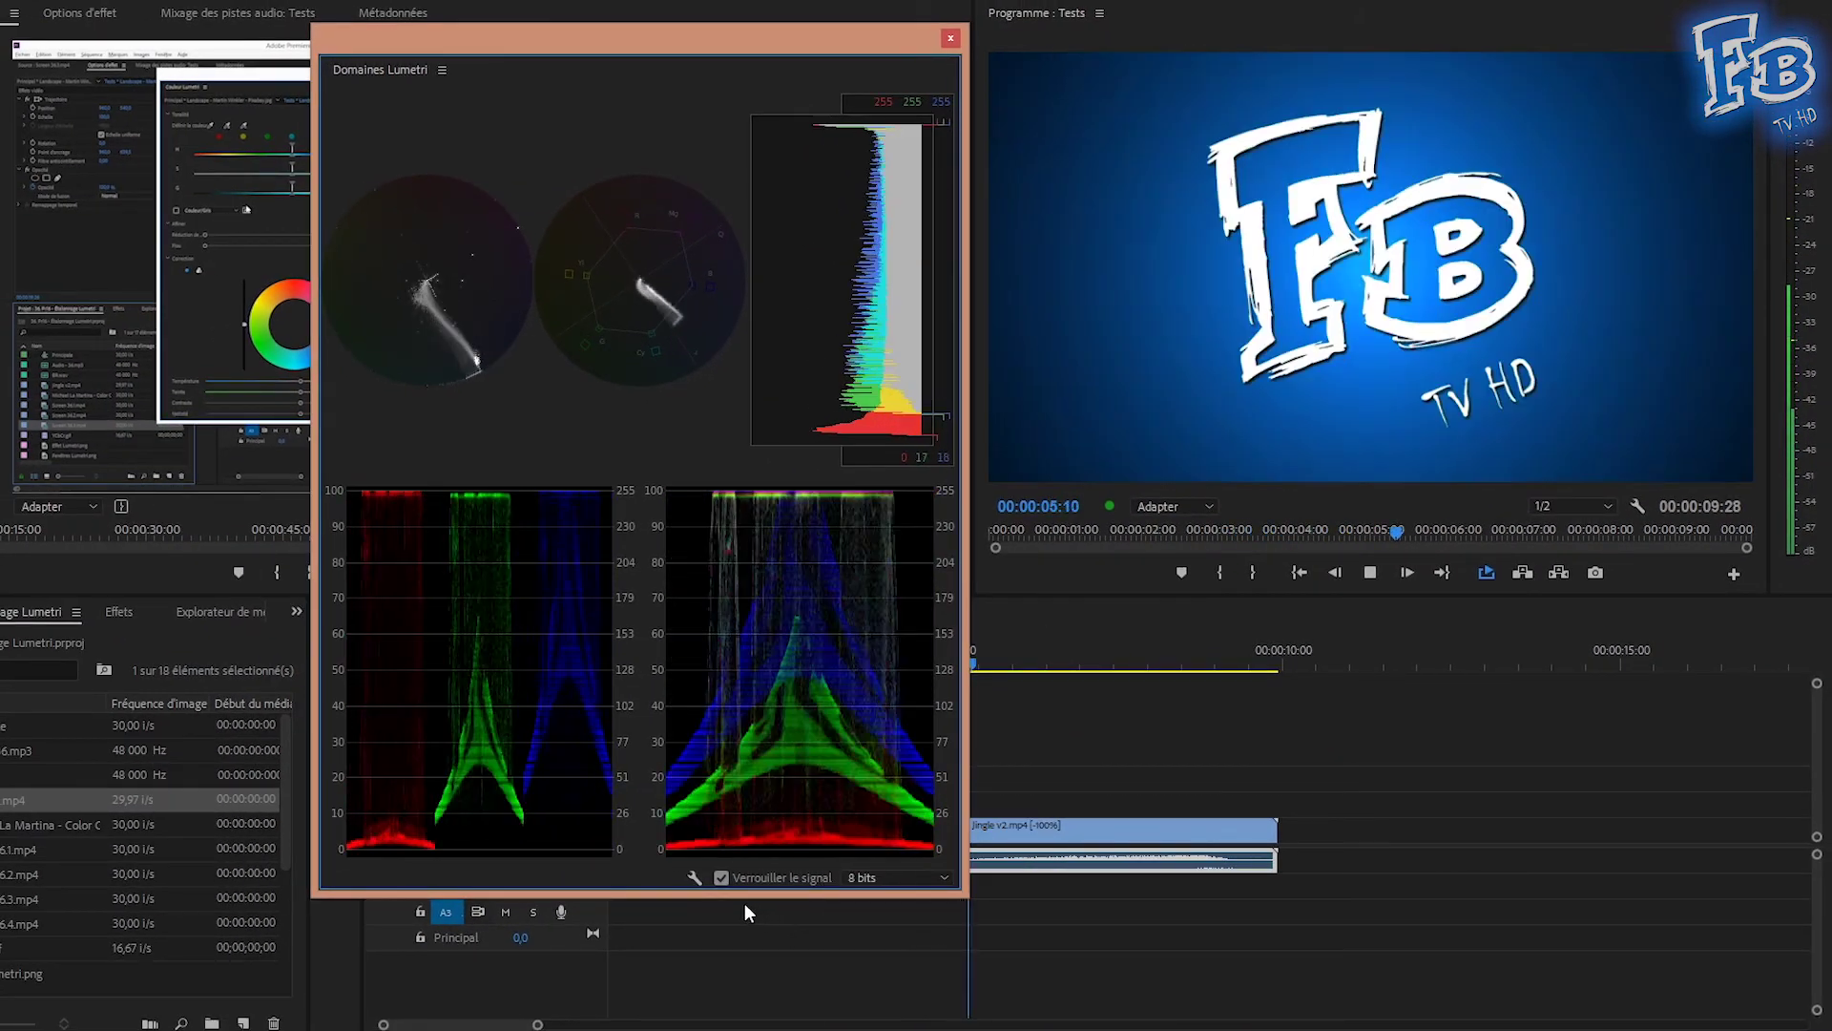
{"action": "left_click", "coordinate": [692, 878]}
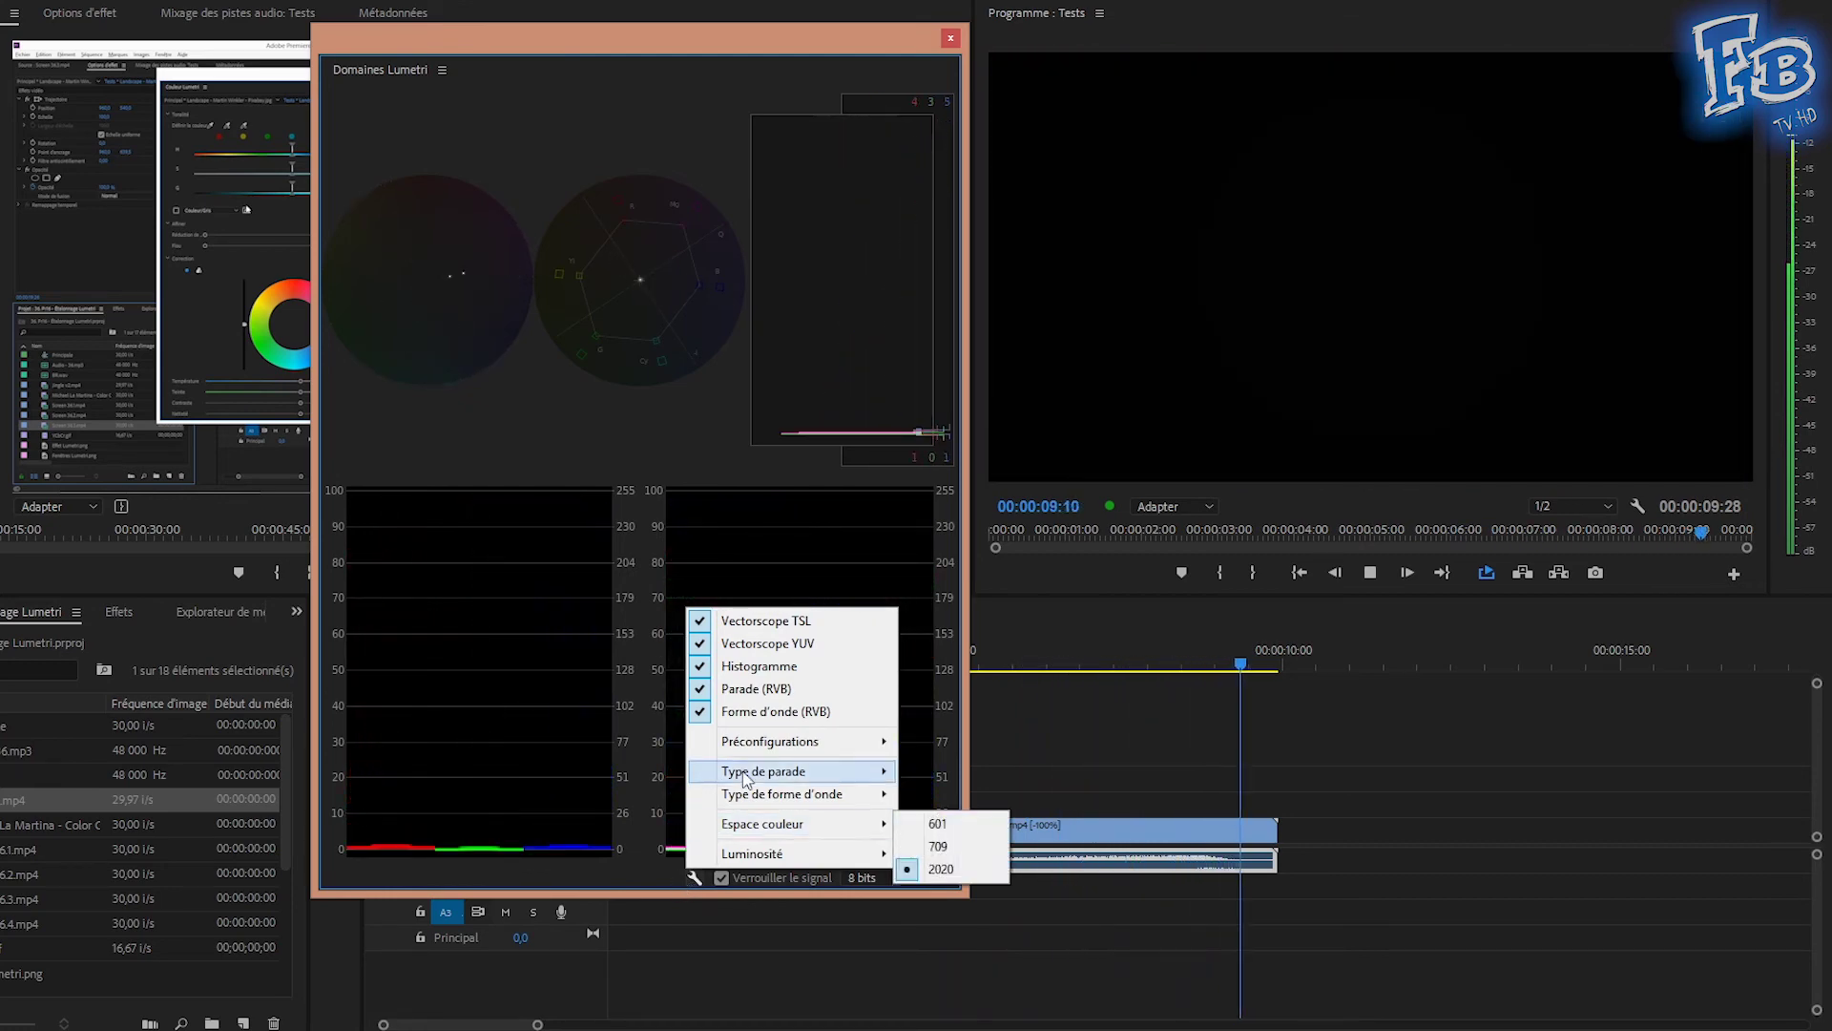
{"action": "mouse_move", "coordinate": [756, 740]}
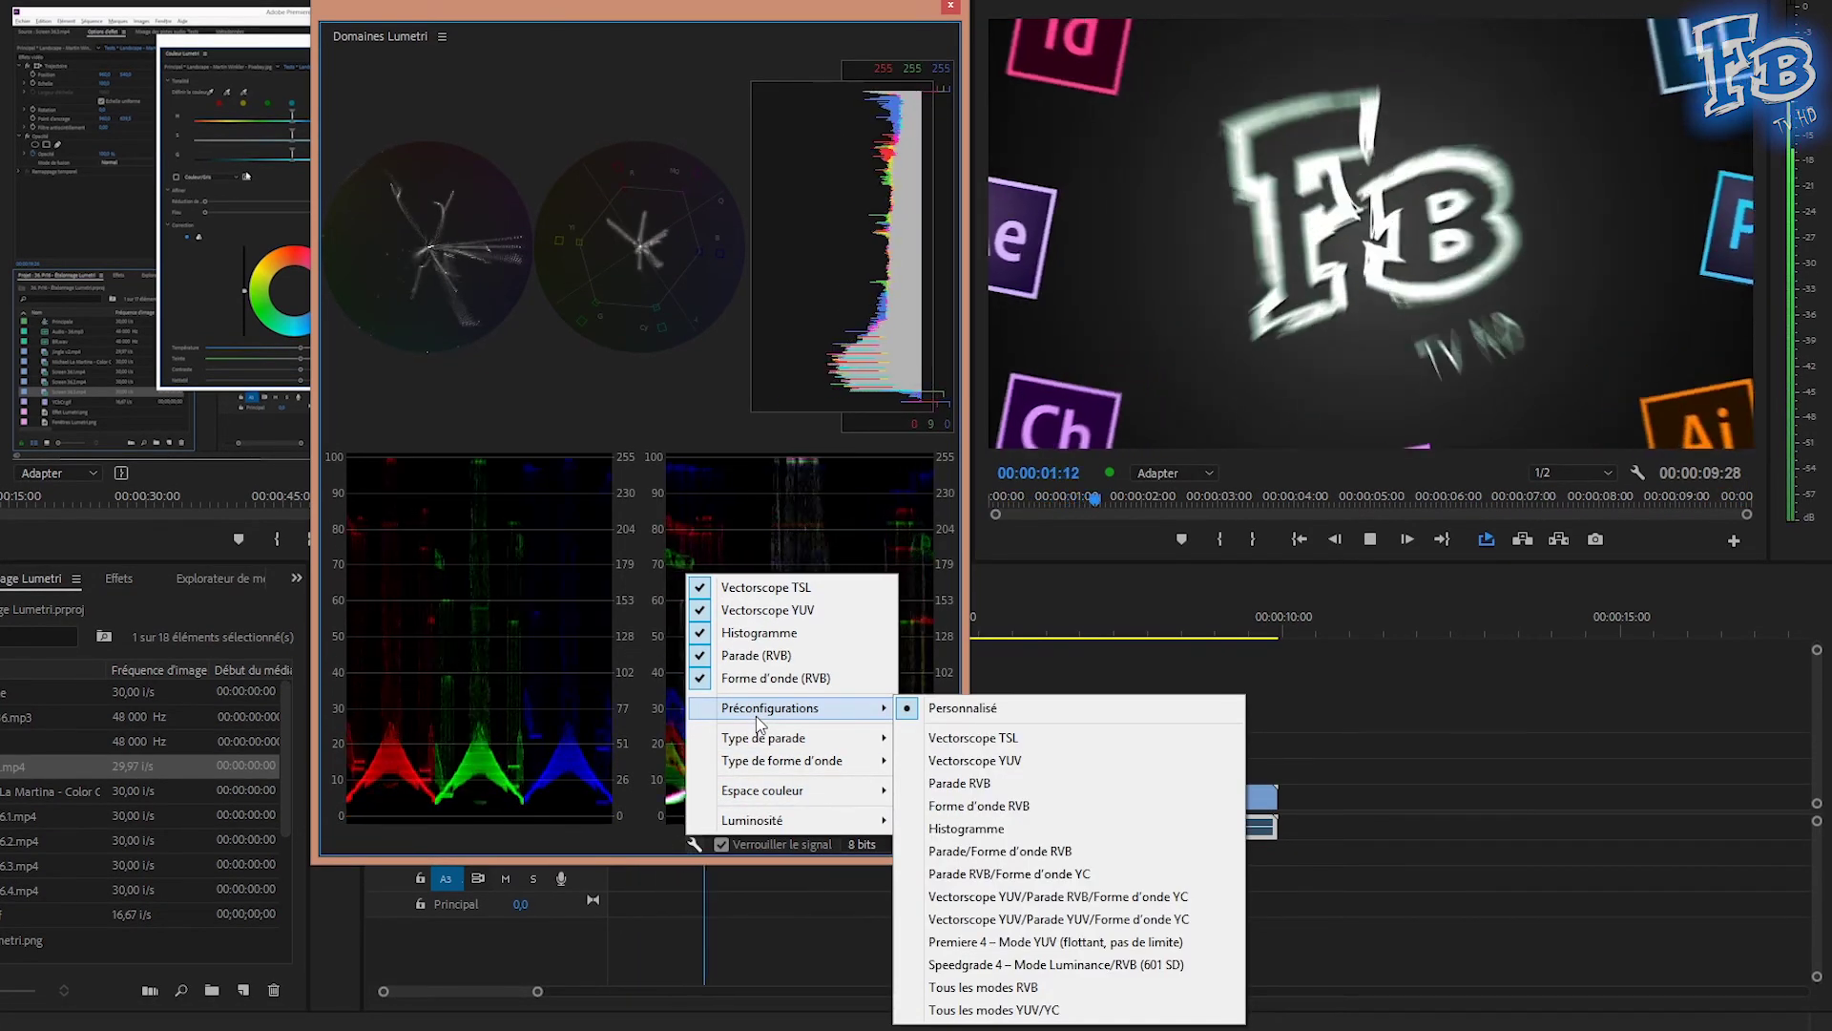
{"action": "left_click", "coordinate": [634, 827]}
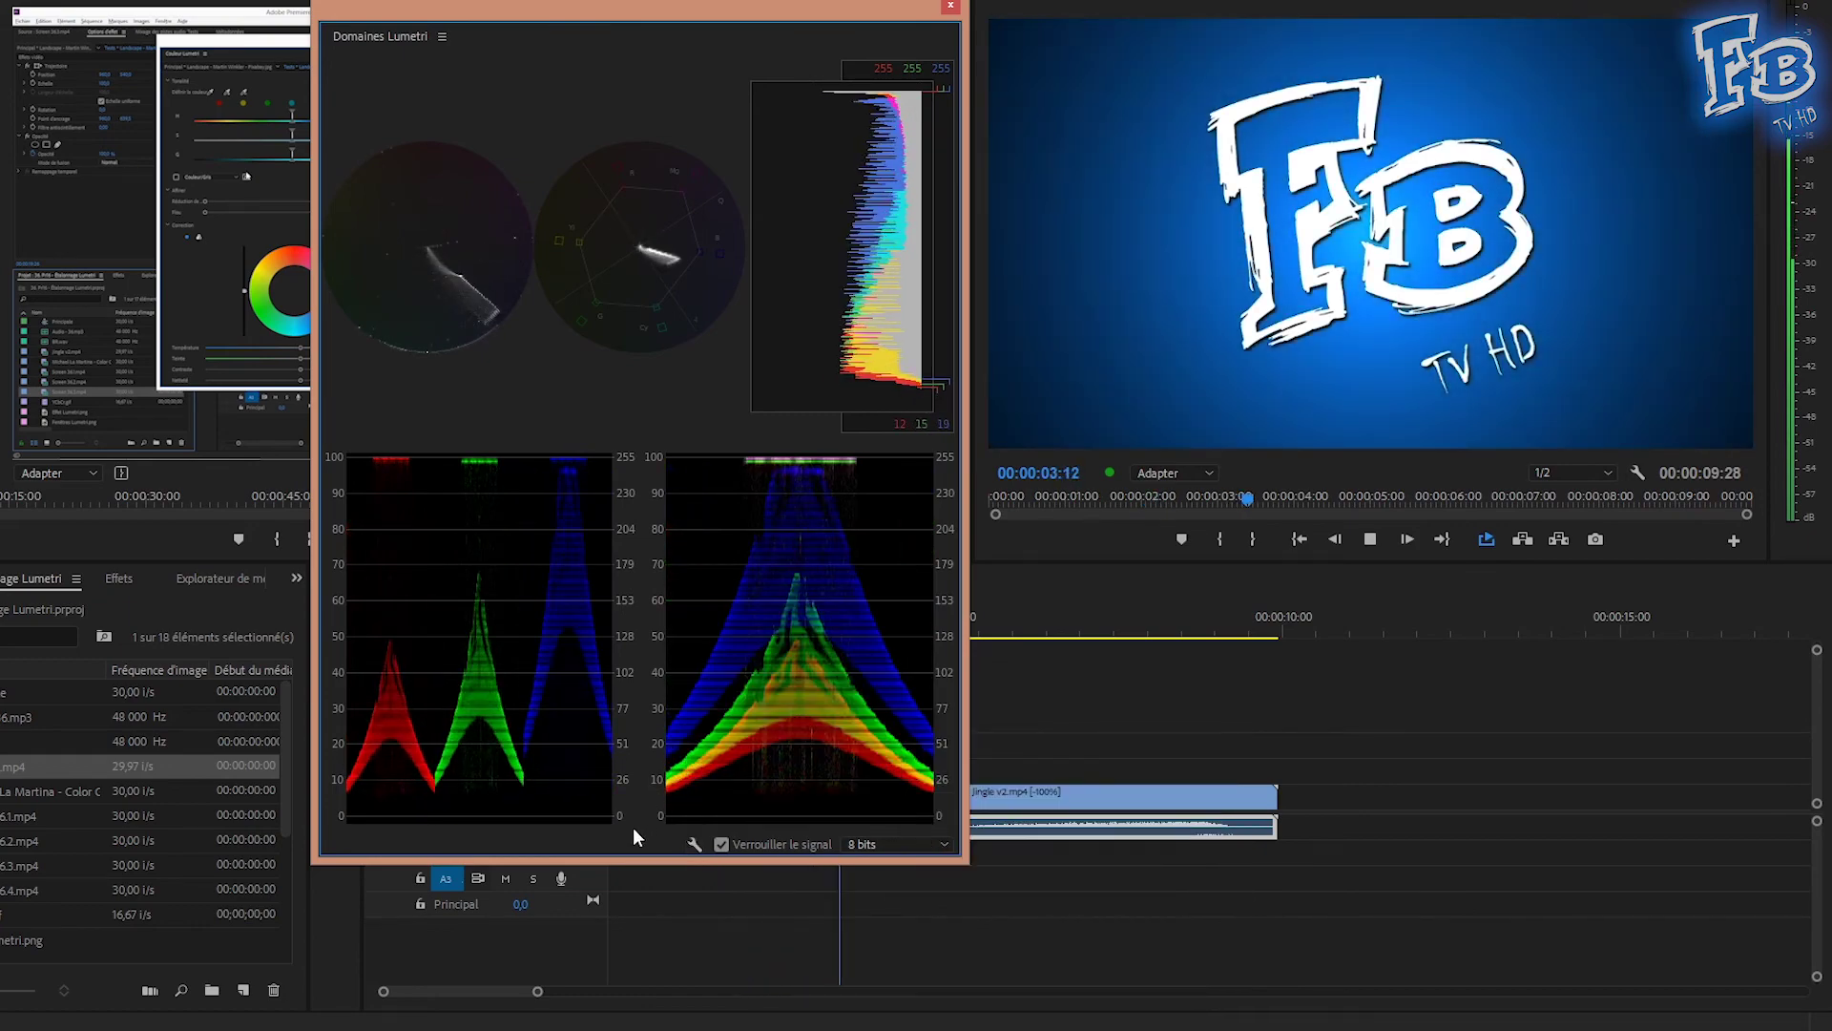